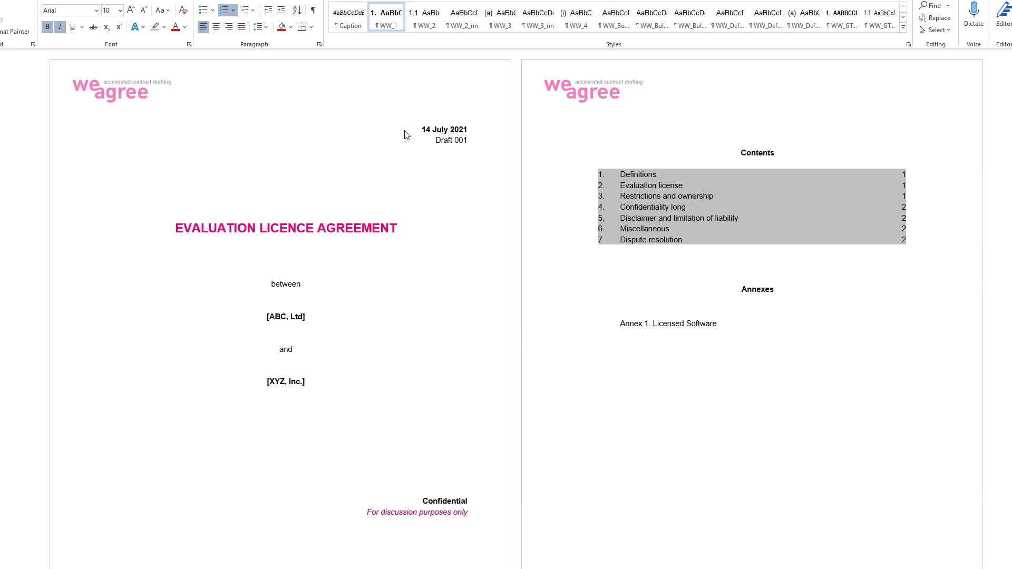
# - Delete the cover page with the title, parties and date from the agreement
pyautogui.click(421, 129)
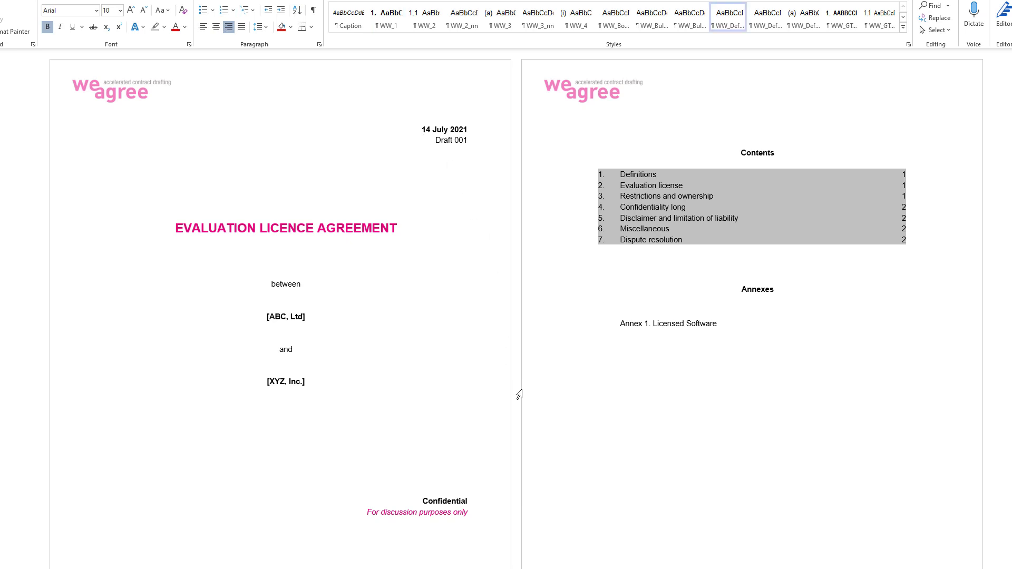
pyautogui.keyDown('shift'); pyautogui.click(585, 536); pyautogui.keyUp('shift')
pyautogui.press('Delete')
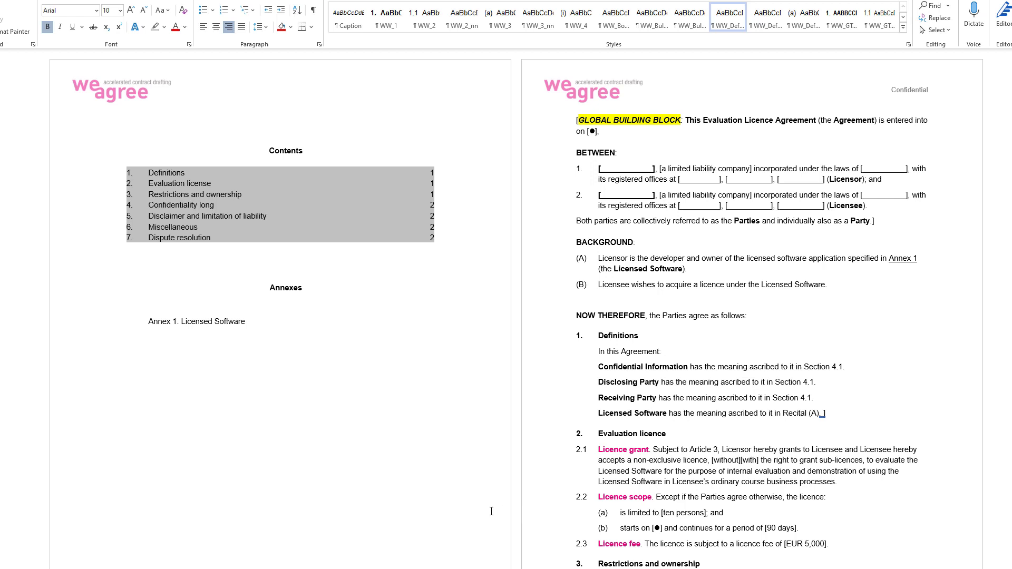
# - Delete the Contents and Annexes page
pyautogui.keyDown('shift'); pyautogui.click(468, 377); pyautogui.keyUp('shift')
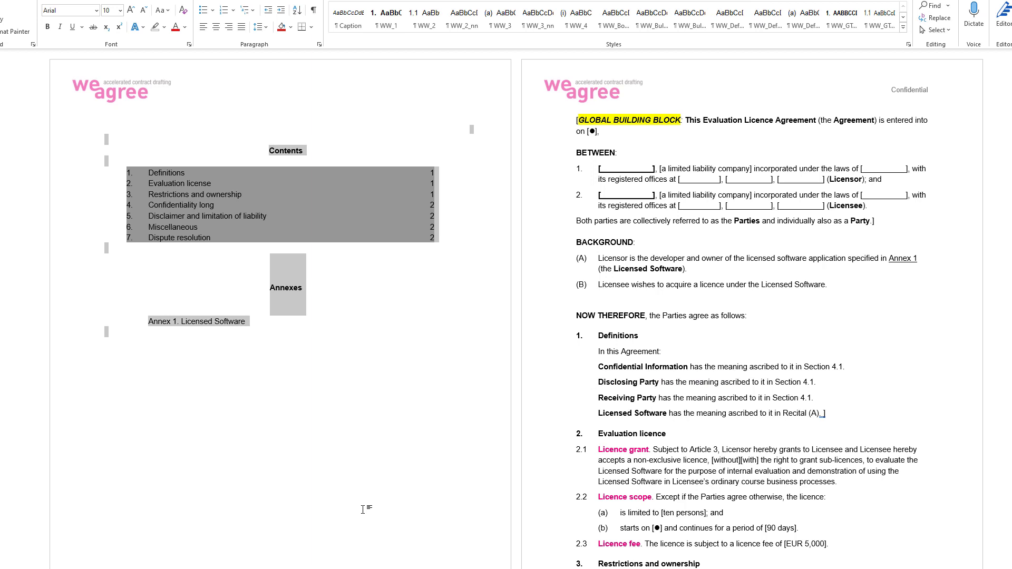
pyautogui.press('Delete')
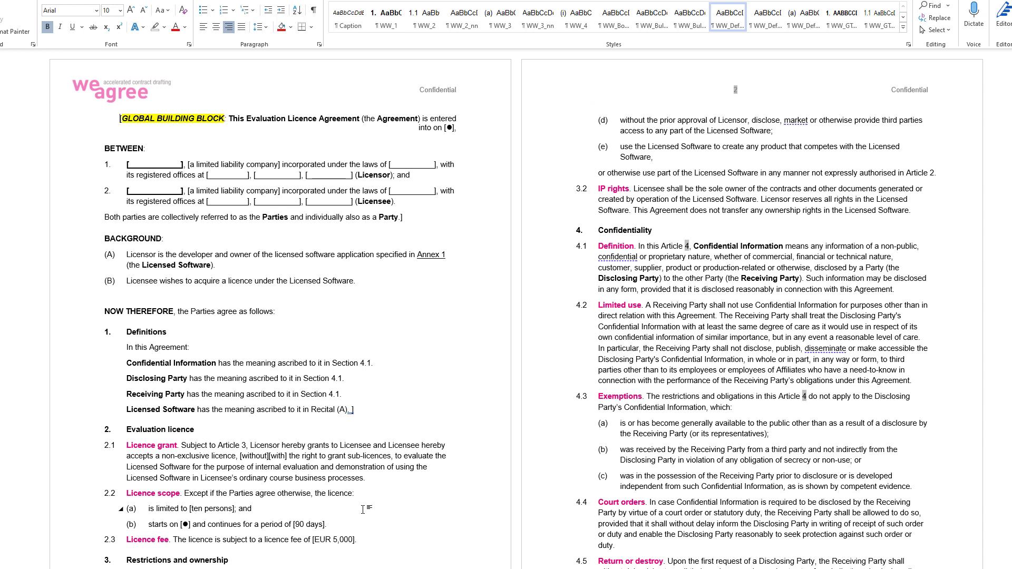
# - Delete the opening paragraph, the parties and the collective-reference sentence above the Background heading
pyautogui.hotkey('ctrl', 'l')
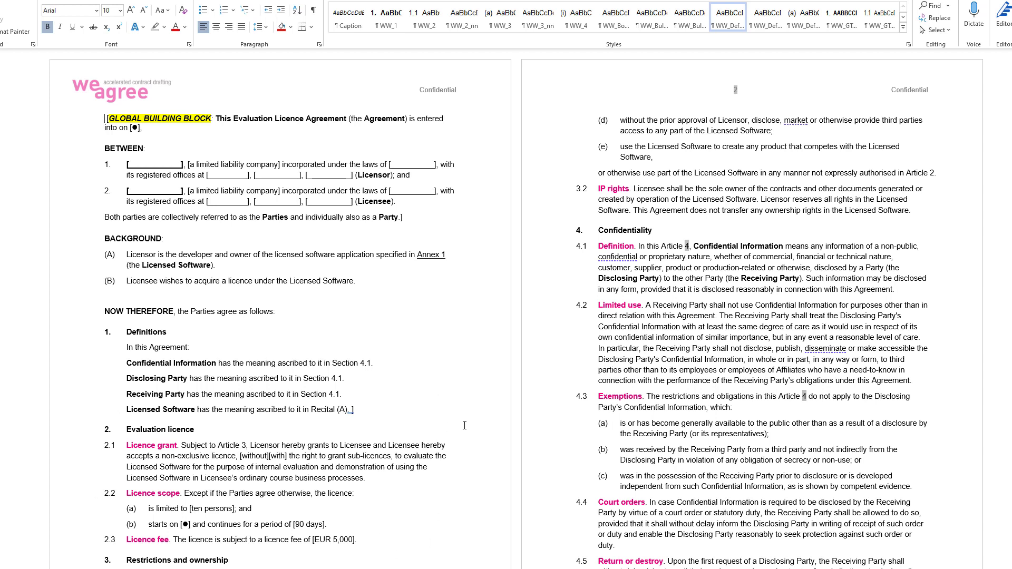
pyautogui.hotkey('shift', 'Down')
pyautogui.hotkey('shift', 'Down')
pyautogui.hotkey('shift', 'Down')
pyautogui.hotkey('shift', 'Down')
pyautogui.hotkey('shift', 'Down')
pyautogui.hotkey('shift', 'Down')
pyautogui.hotkey('shift', 'Down')
pyautogui.hotkey('shift', 'Down')
pyautogui.hotkey('shift', 'Down')
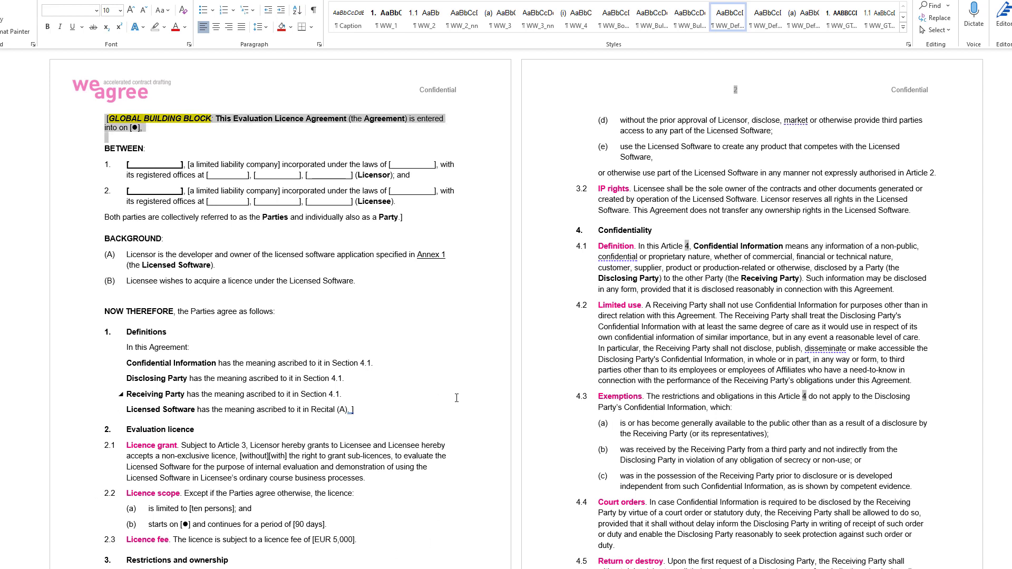
pyautogui.hotkey('shift', 'Down')
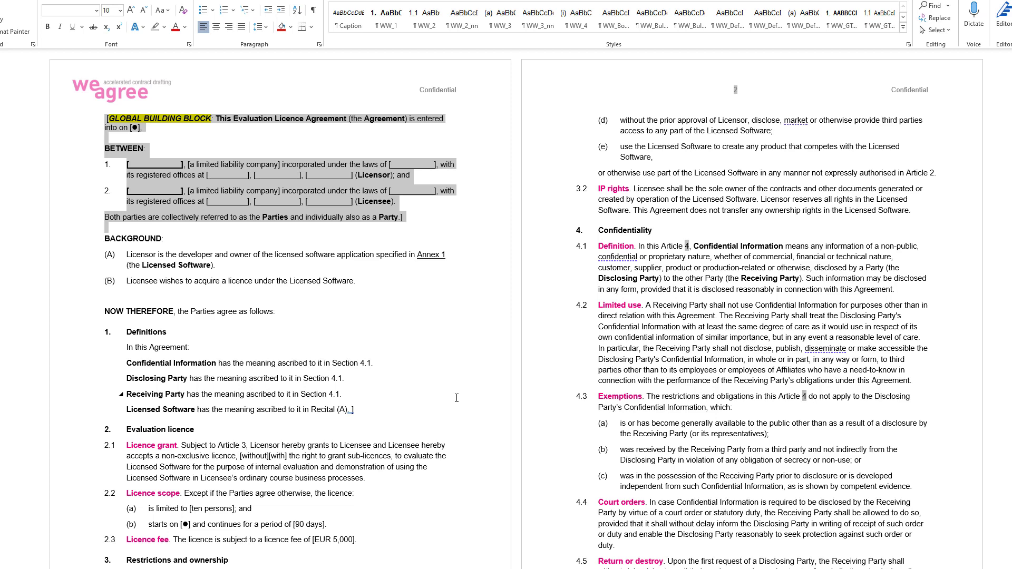
pyautogui.press('Delete')
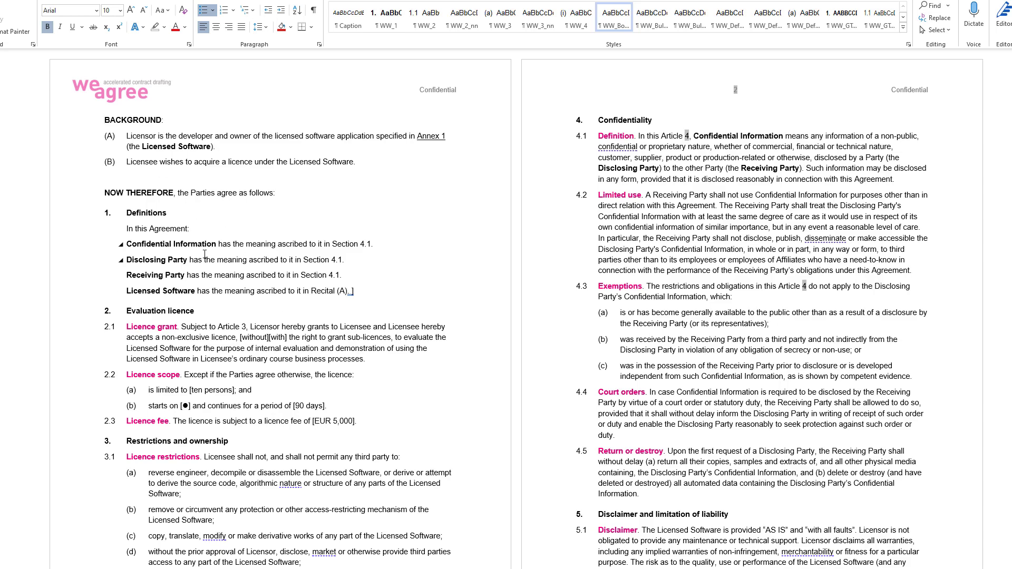
# - Review the Confidentiality, Miscellaneous and Dispute resolution sections of the agreement
pyautogui.scroll(-6, 204, 255)
pyautogui.scroll(5, 437, 343)
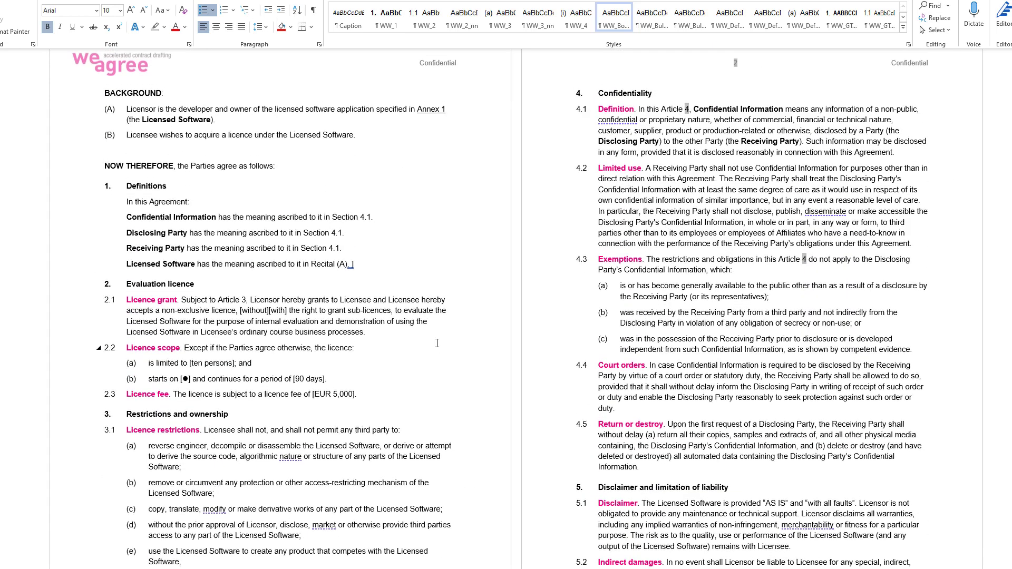
pyautogui.click(129, 150)
pyautogui.moveTo(601, 93); pyautogui.dragTo(822, 462)
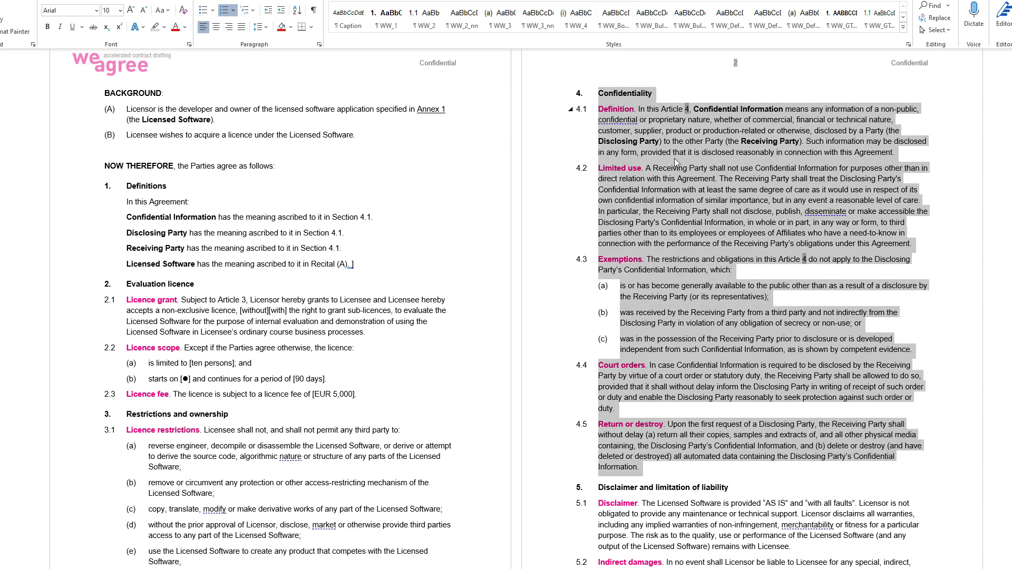
pyautogui.click(638, 121)
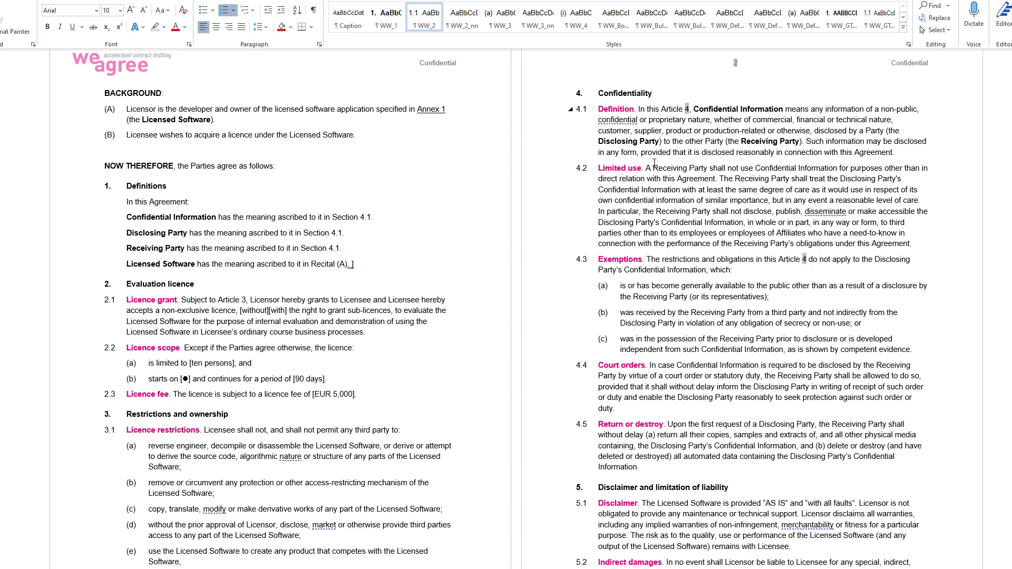
pyautogui.scroll(-5, 646, 208)
pyautogui.scroll(-20, 647, 208)
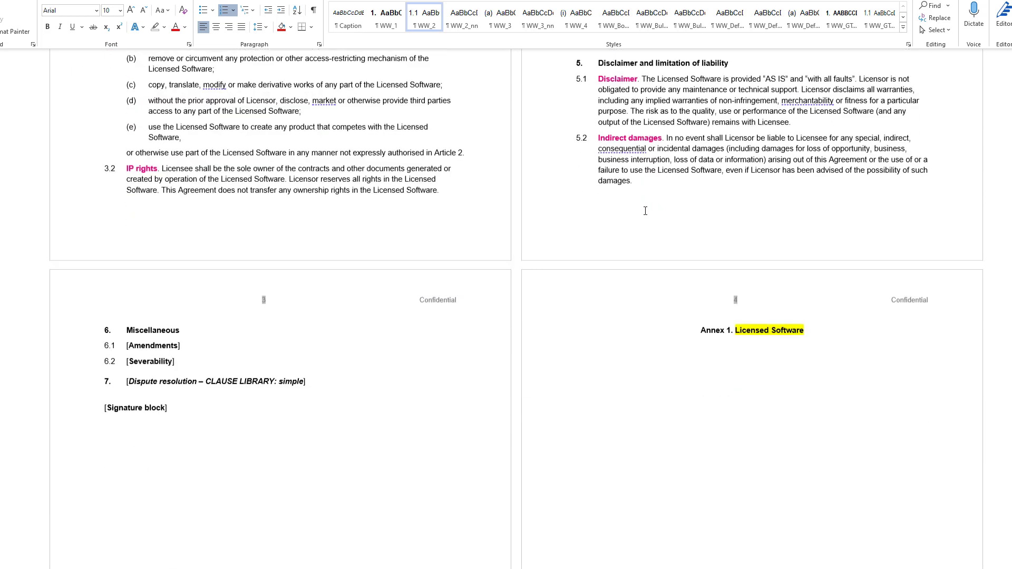
pyautogui.scroll(6, 650, 220)
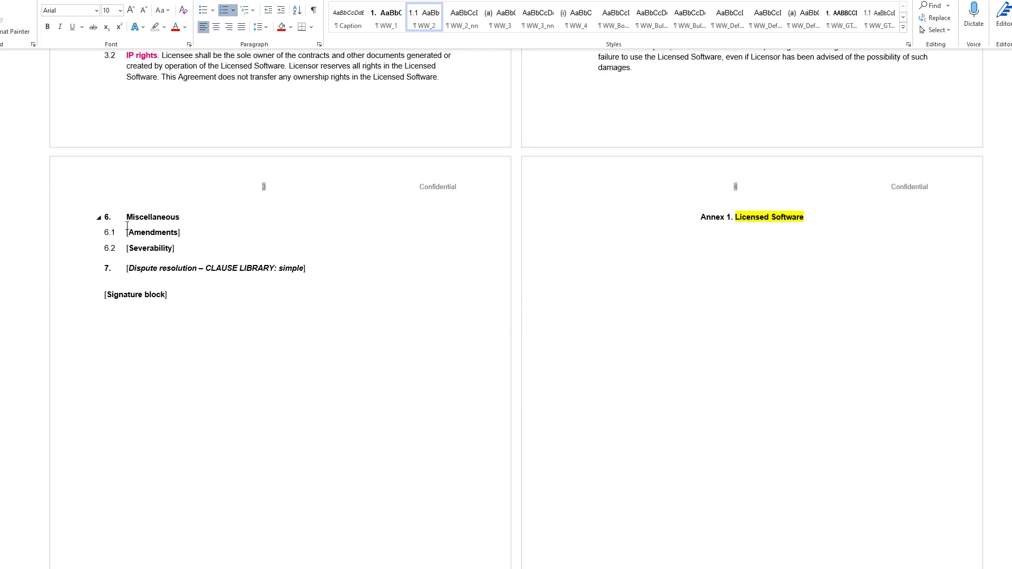
pyautogui.moveTo(126, 232); pyautogui.dragTo(343, 273)
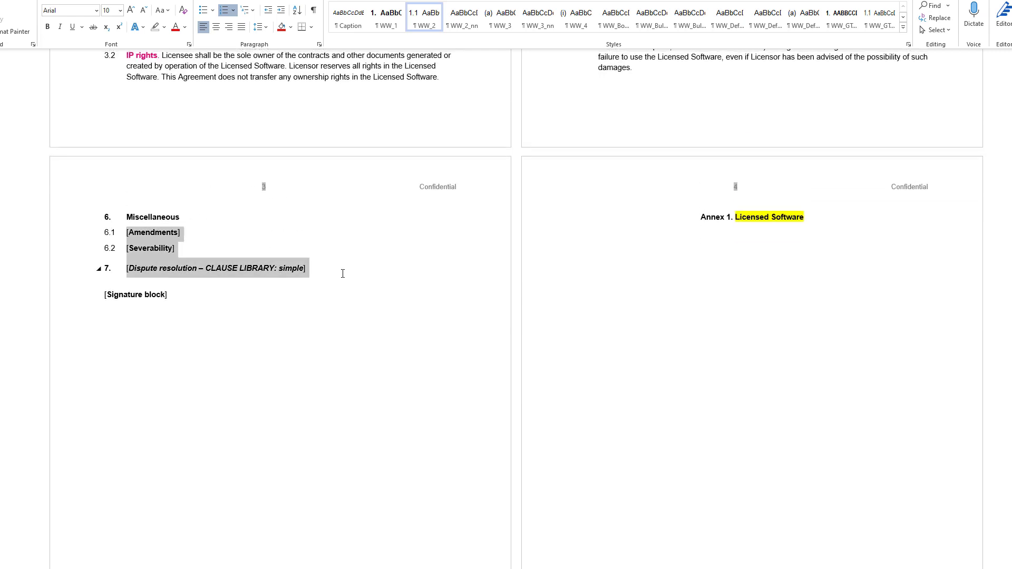
pyautogui.click(210, 267)
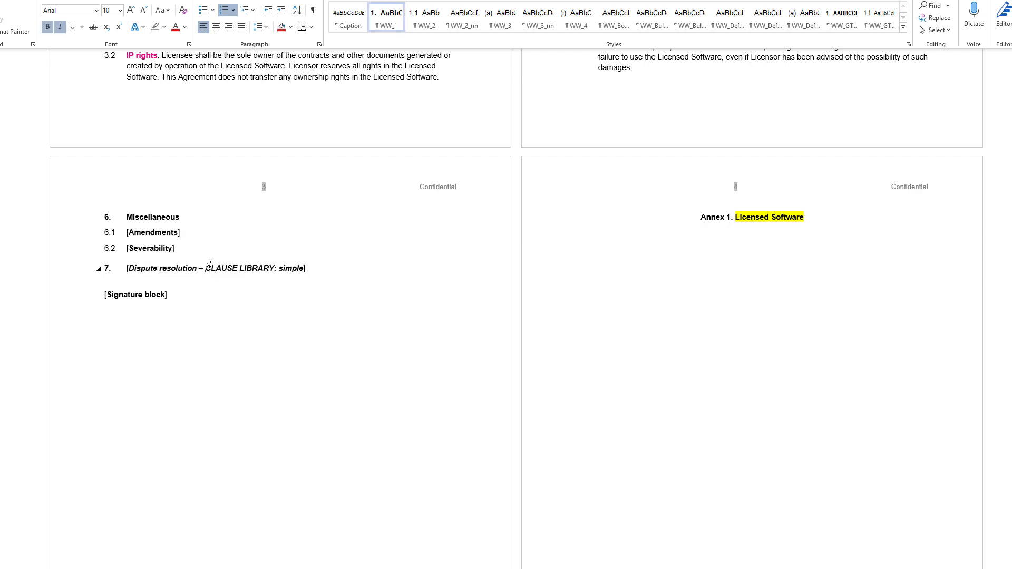
pyautogui.moveTo(127, 268); pyautogui.dragTo(309, 269)
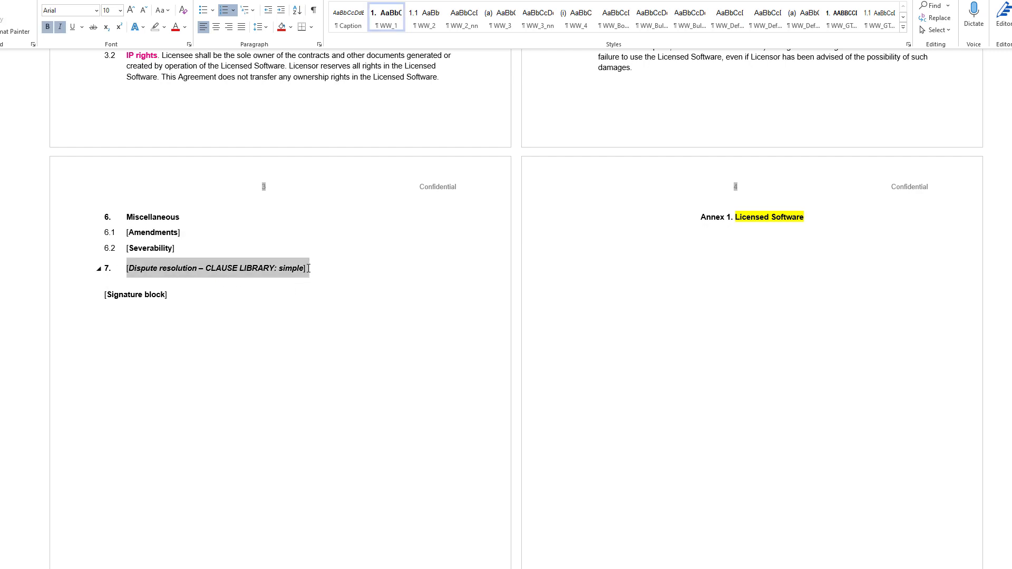
# - Add a new line reading "[PLACEHOLDER" below the Annex 1 Licensed Software heading and close the document
pyautogui.click(738, 221)
pyautogui.click(830, 227)
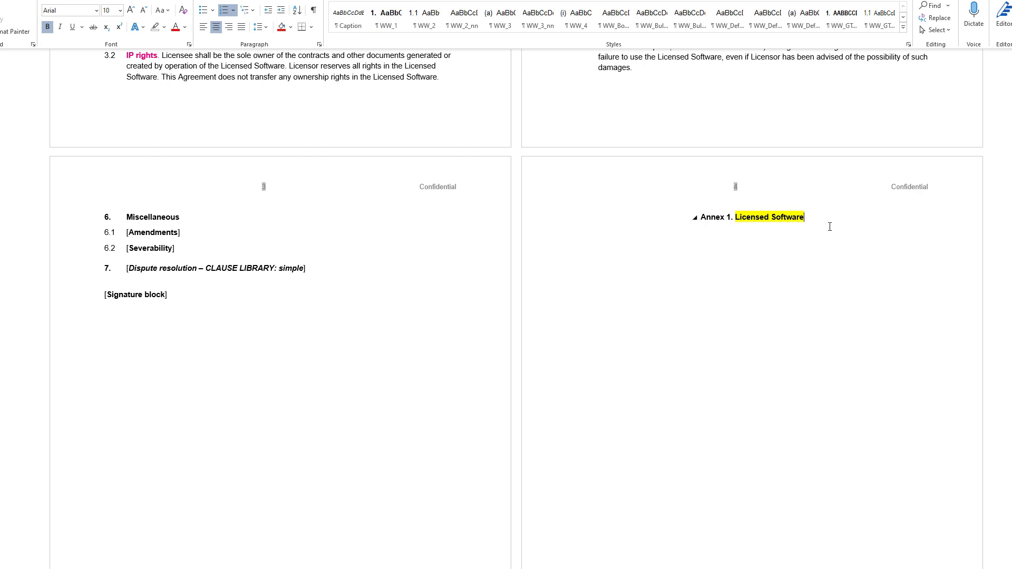
pyautogui.press('Return')
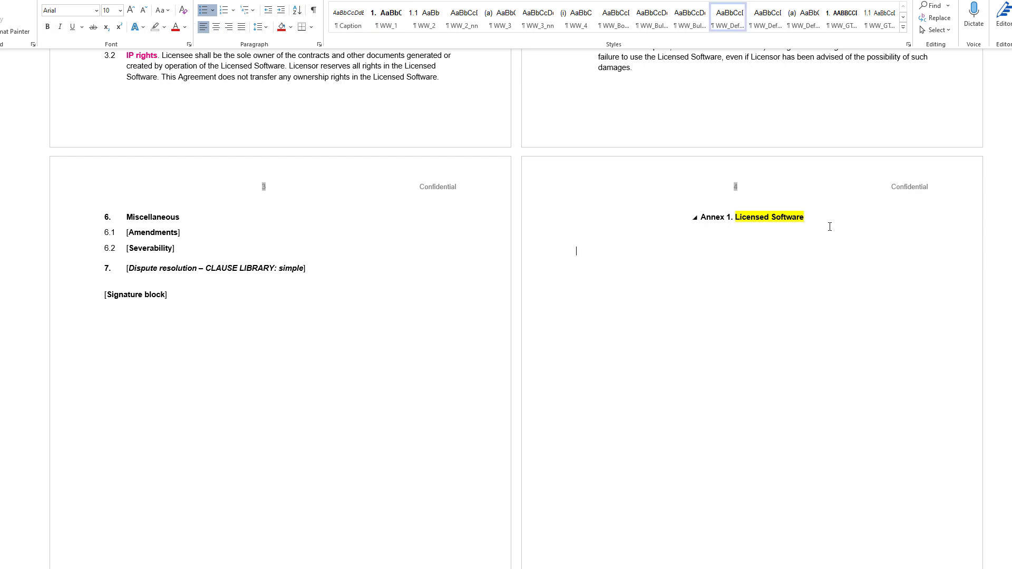
pyautogui.write('[PLACEHOLDER')
pyautogui.hotkey('ctrl', 'w')
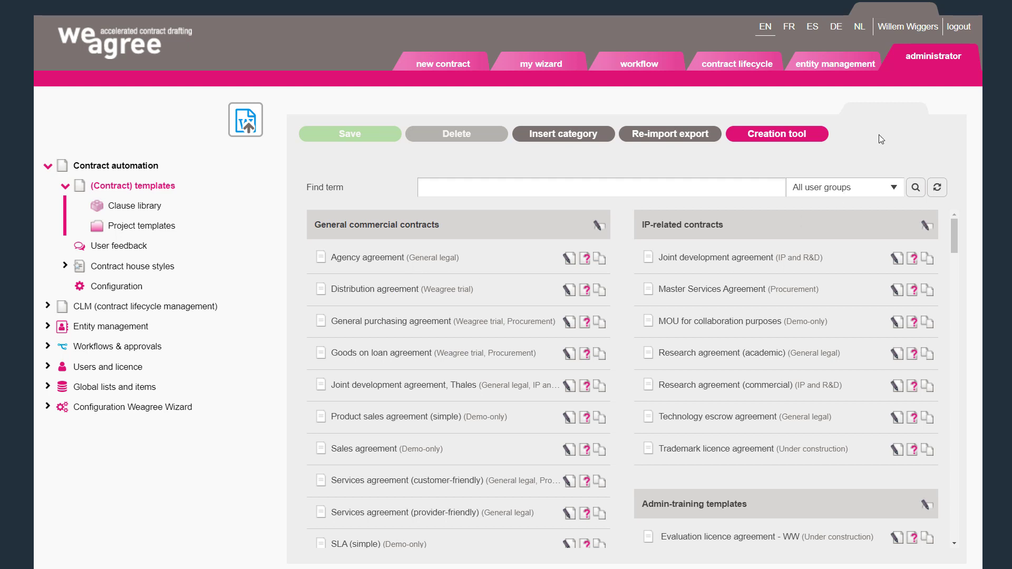
# - Open the model-contract import dialog and name the template Evaluation Licence Agreement
pyautogui.click(247, 125)
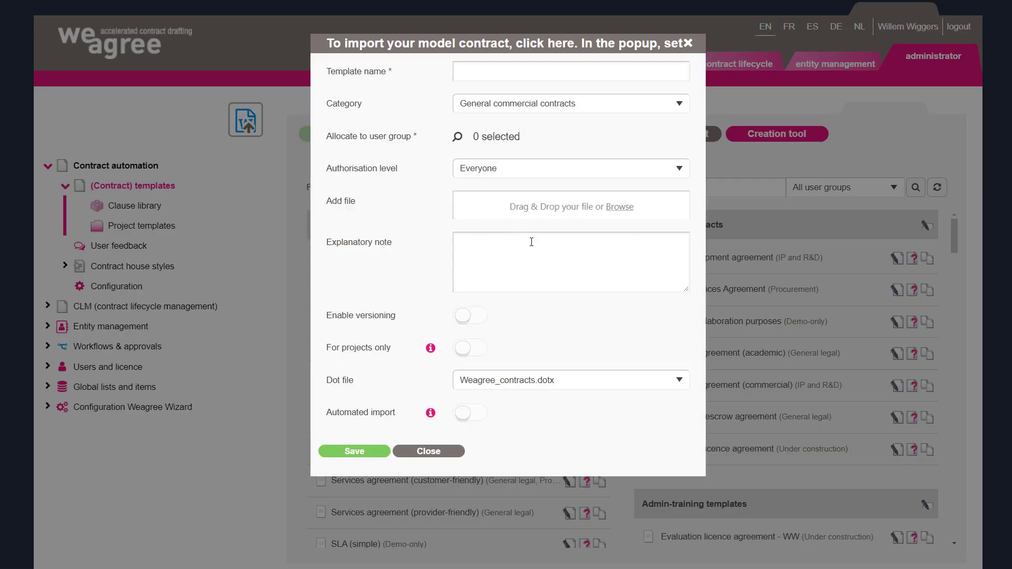
pyautogui.hotkey('ctrl', '-')
pyautogui.hotkey('ctrl', '-')
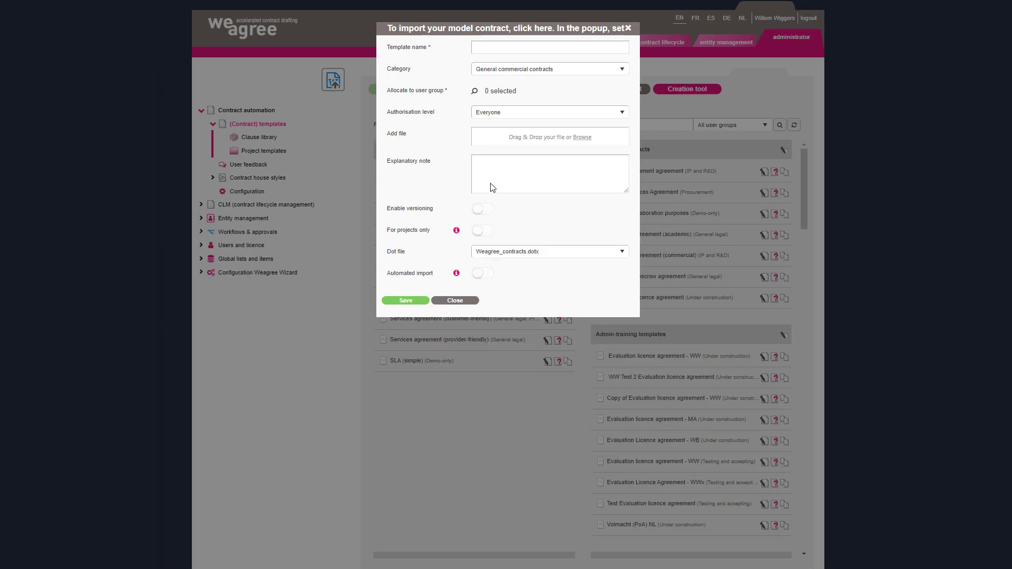
pyautogui.click(495, 48)
pyautogui.write('Evaluation Licence Agreement')
# - Set the category to Admin-training templates and allocate the template to the Testing and accepting user group
pyautogui.click(502, 72)
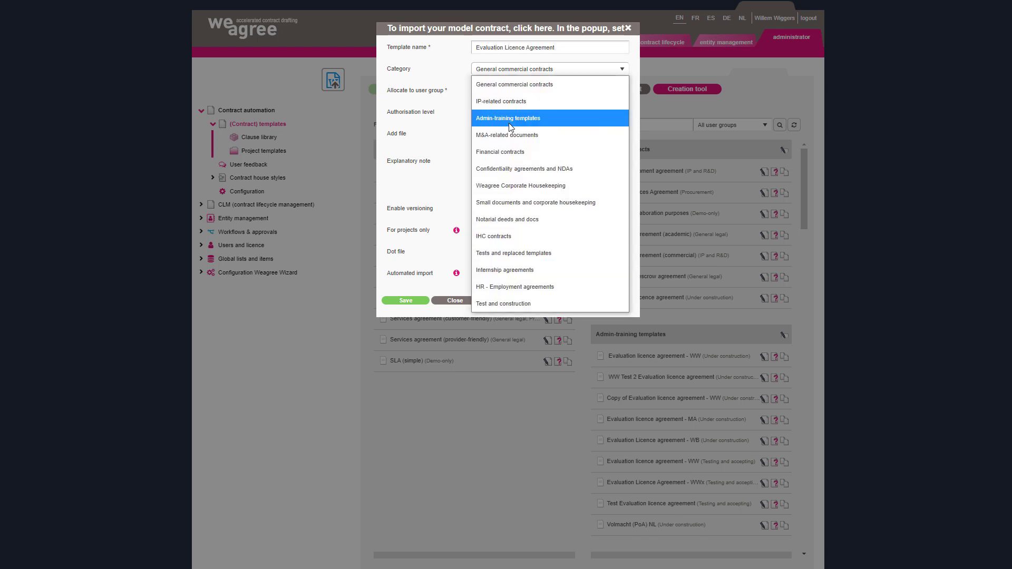
pyautogui.click(510, 124)
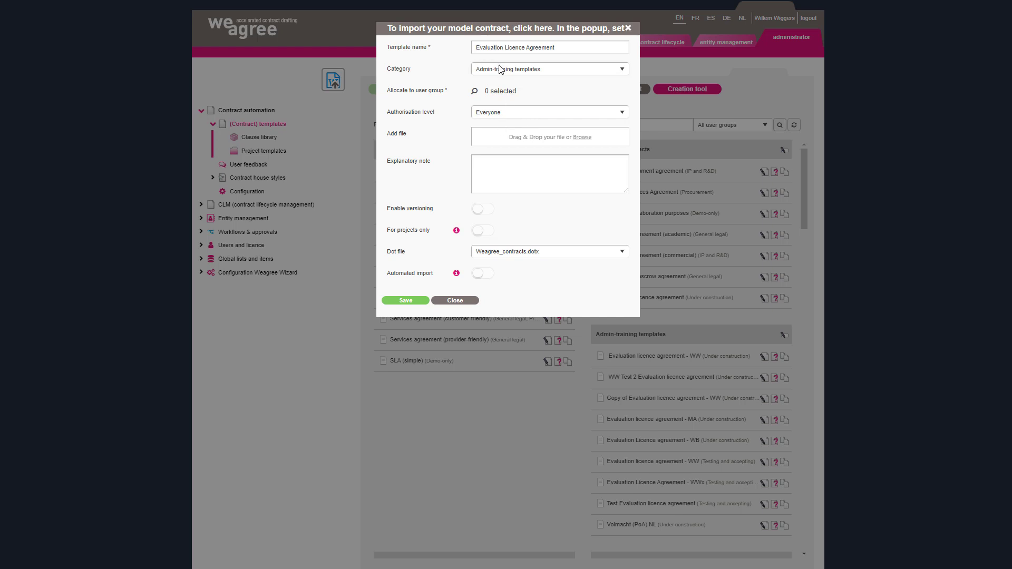
pyautogui.click(475, 91)
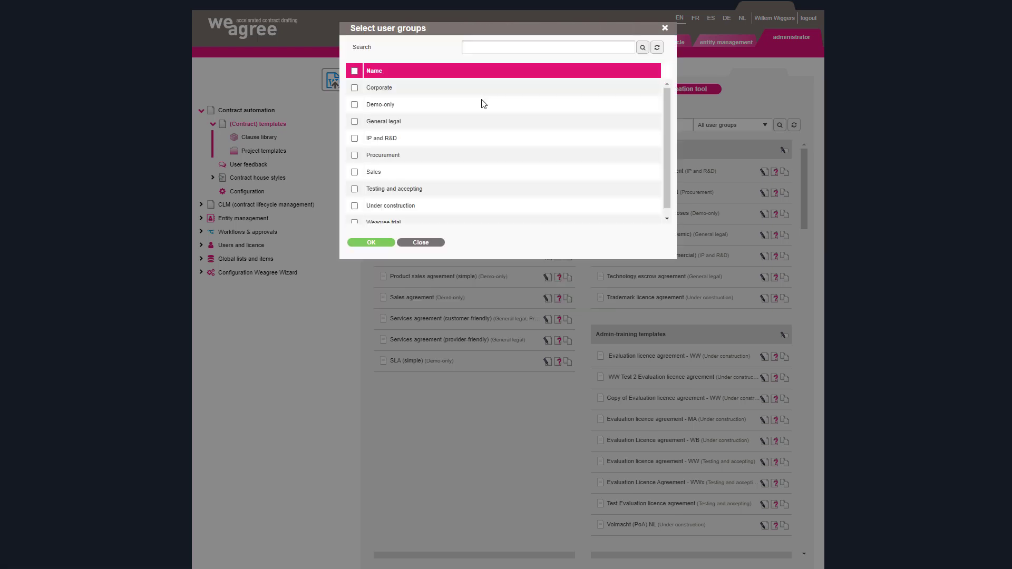
pyautogui.click(354, 190)
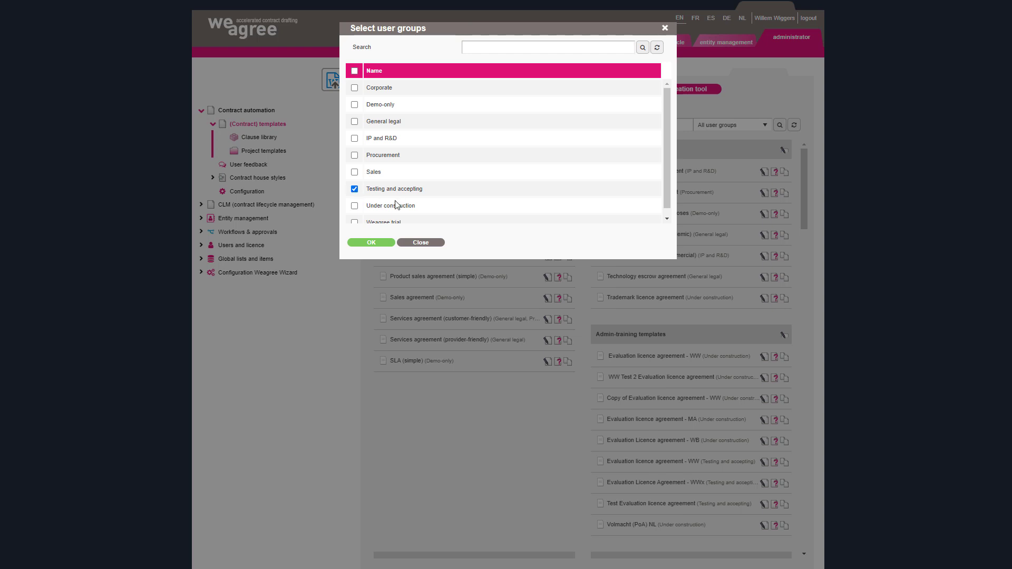
pyautogui.click(372, 245)
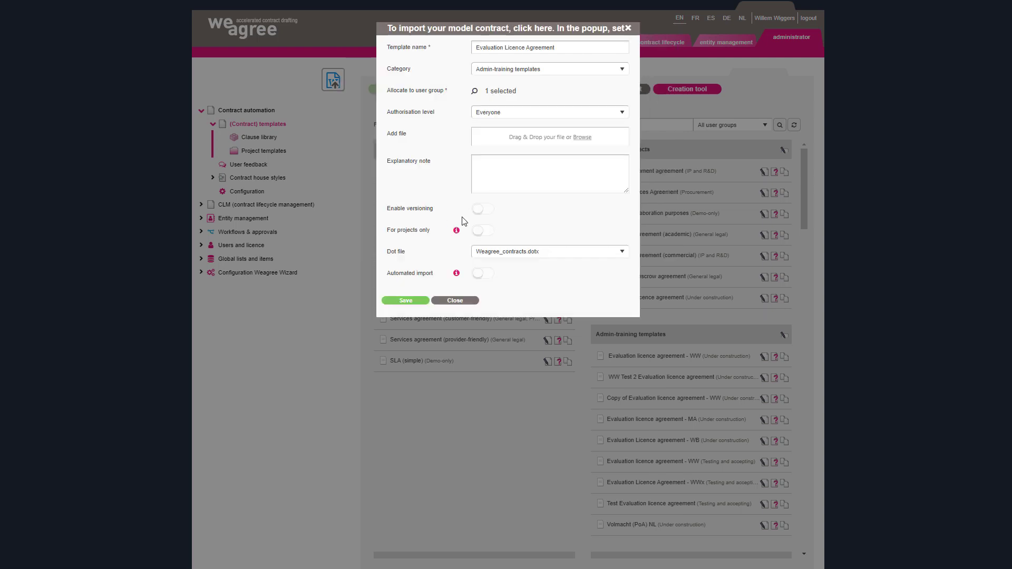
# - Enter the explanatory note "For evaluation of technology (incl. software)" and switch on automated import
pyautogui.hotkey('ctrl', '+')
pyautogui.hotkey('ctrl', '+')
pyautogui.hotkey('ctrl', '+')
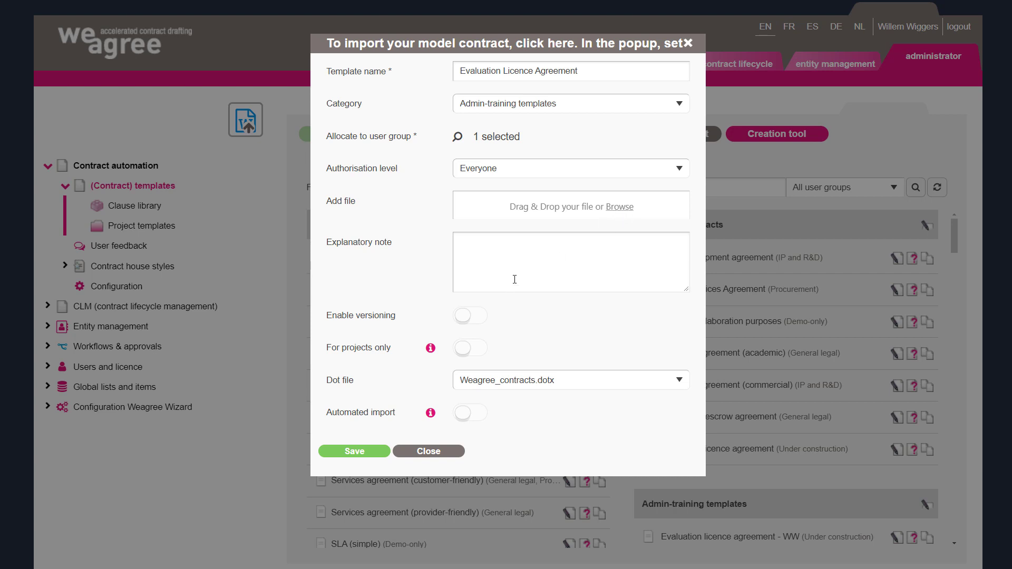
pyautogui.click(518, 255)
pyautogui.write('For evaluati')
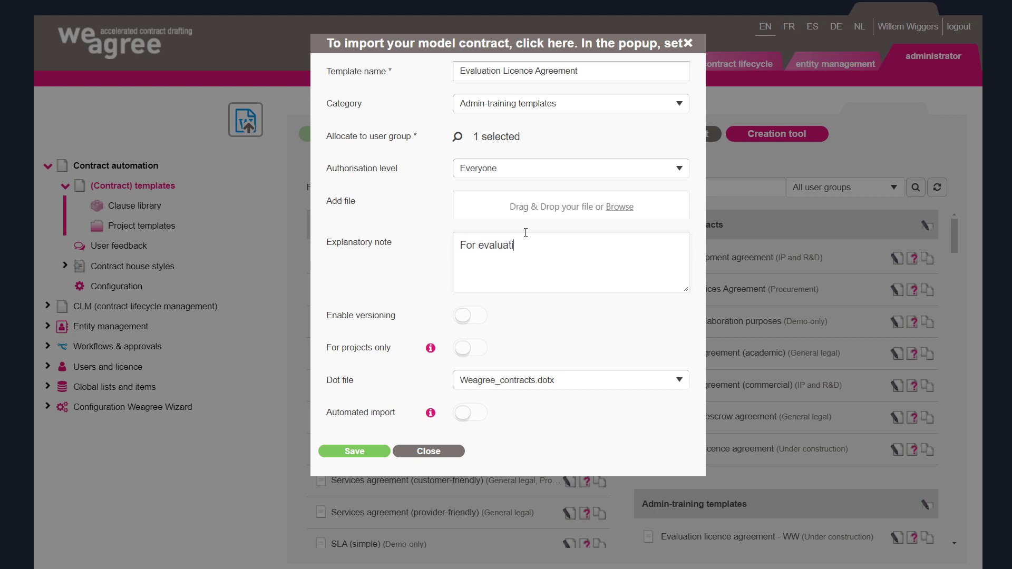
pyautogui.write('on of technology (incl. software)')
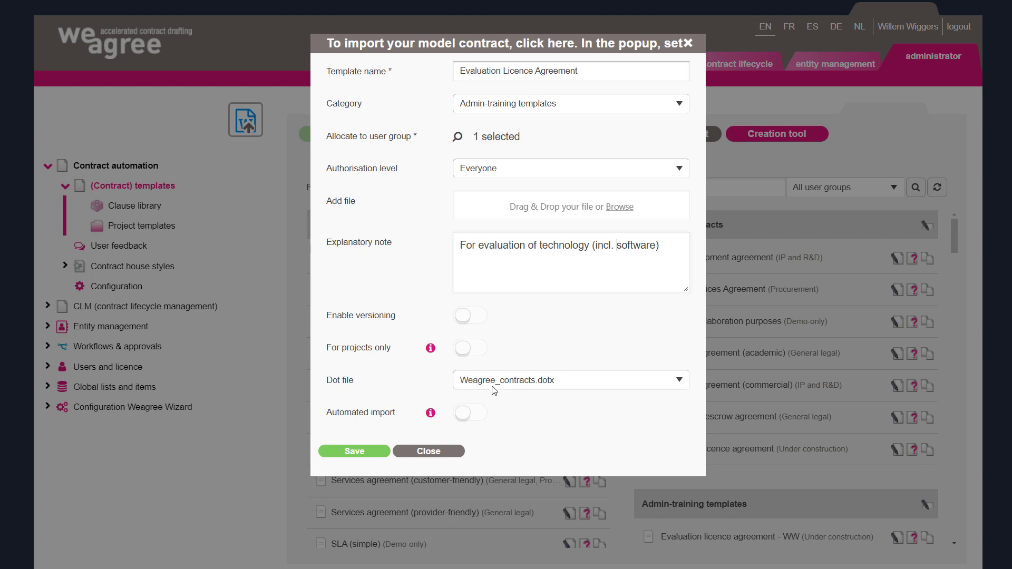
pyautogui.click(480, 420)
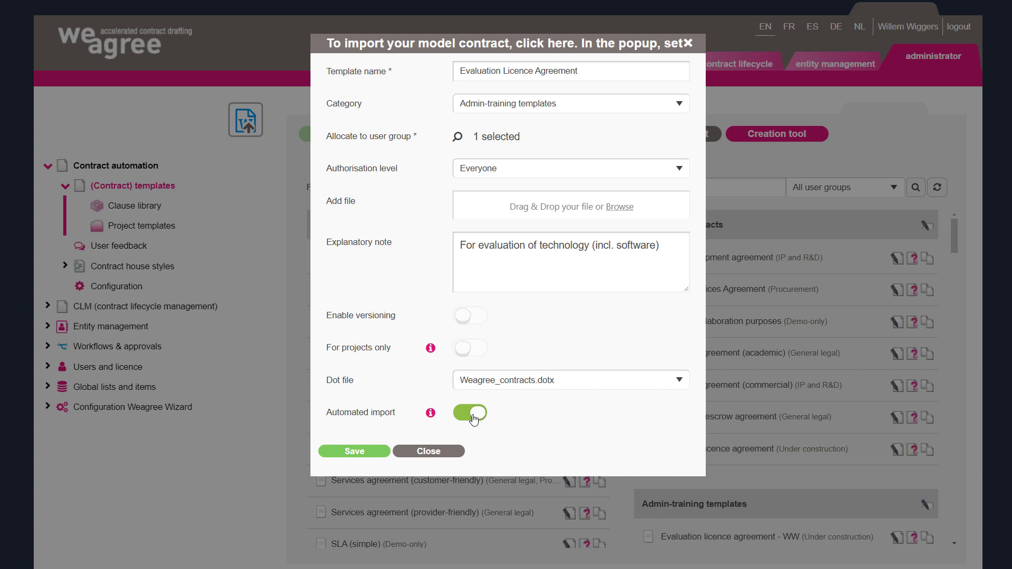
# - Save the template settings and upload the Word file "Weagree, Evaluation licence agreement, for importing.docx"
pyautogui.click(351, 452)
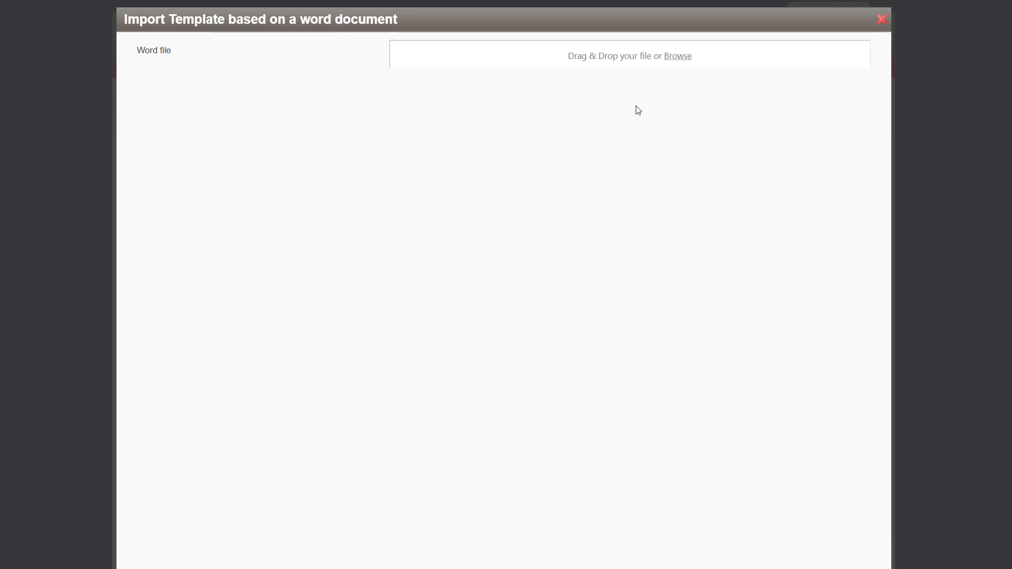
pyautogui.click(679, 57)
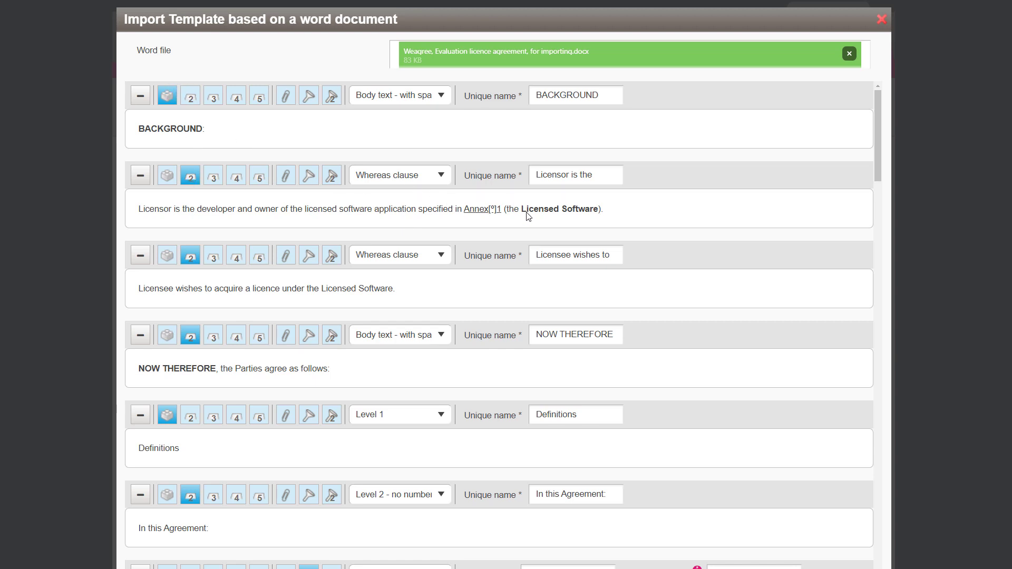
# - Rename the unique name of the BACKGROUND block to Background
pyautogui.doubleClick(564, 102)
pyautogui.write('Background')
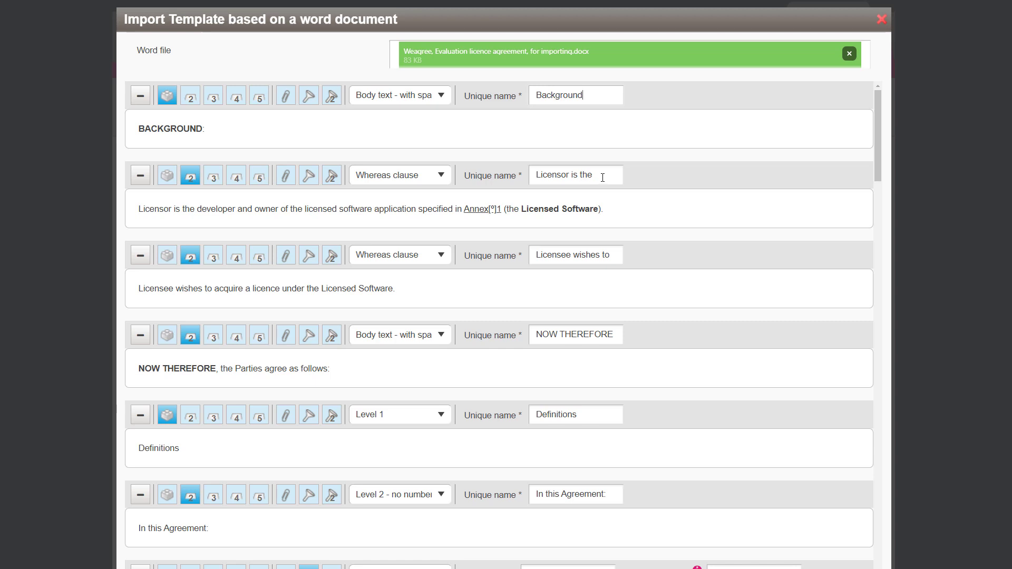
# - Rename the unique name of the Licensor recital to Licensed Software
pyautogui.moveTo(602, 179); pyautogui.dragTo(501, 167)
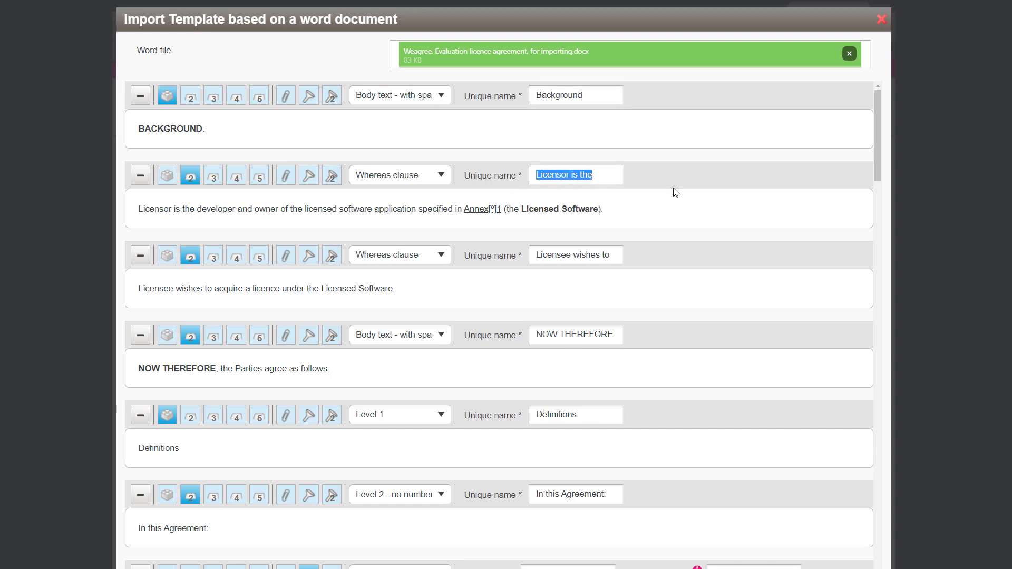
pyautogui.write('Licensed ')
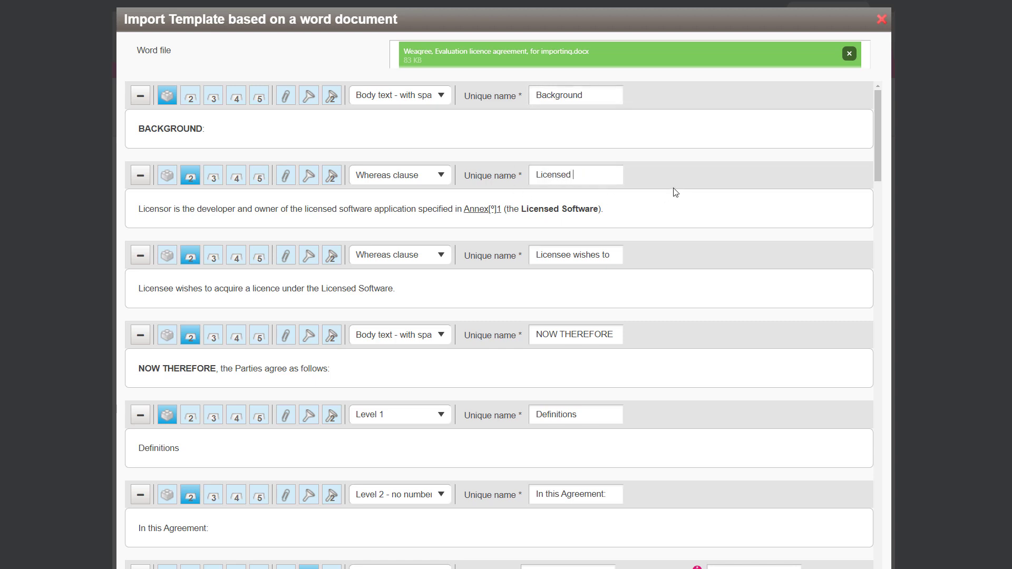
pyautogui.write('Software')
pyautogui.click(558, 258)
pyautogui.moveTo(559, 258); pyautogui.dragTo(621, 248)
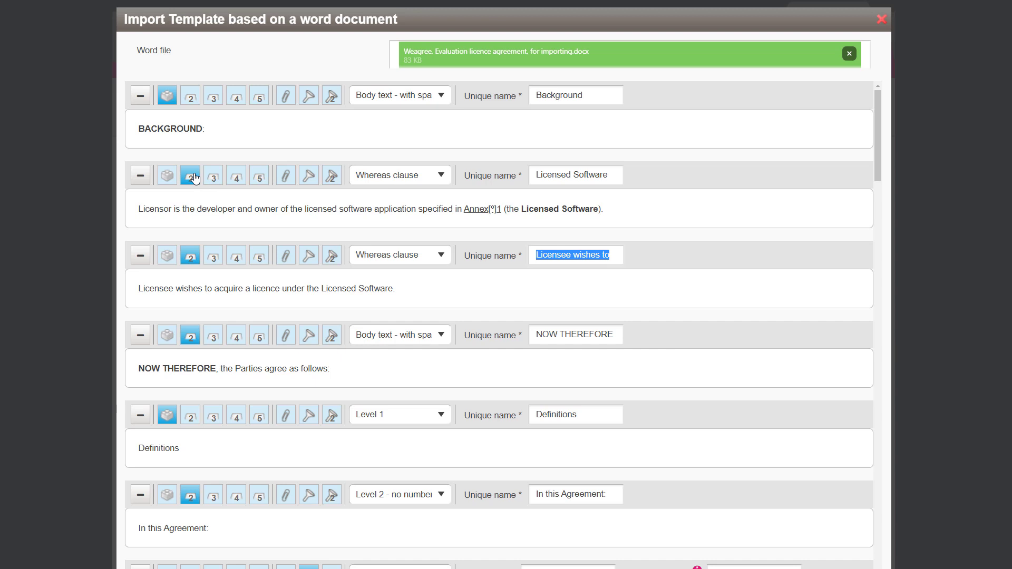
pyautogui.click(398, 180)
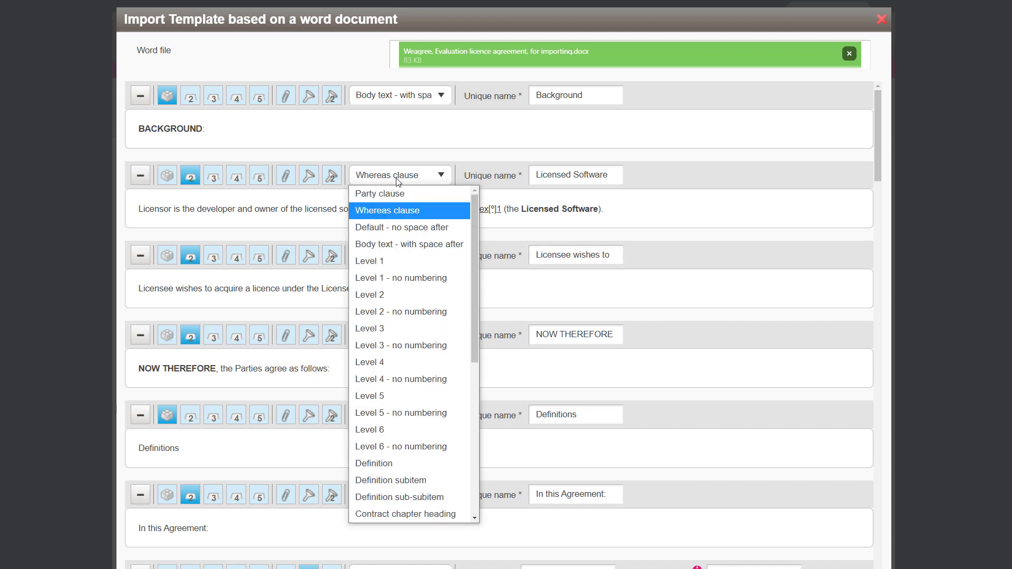
pyautogui.click(332, 210)
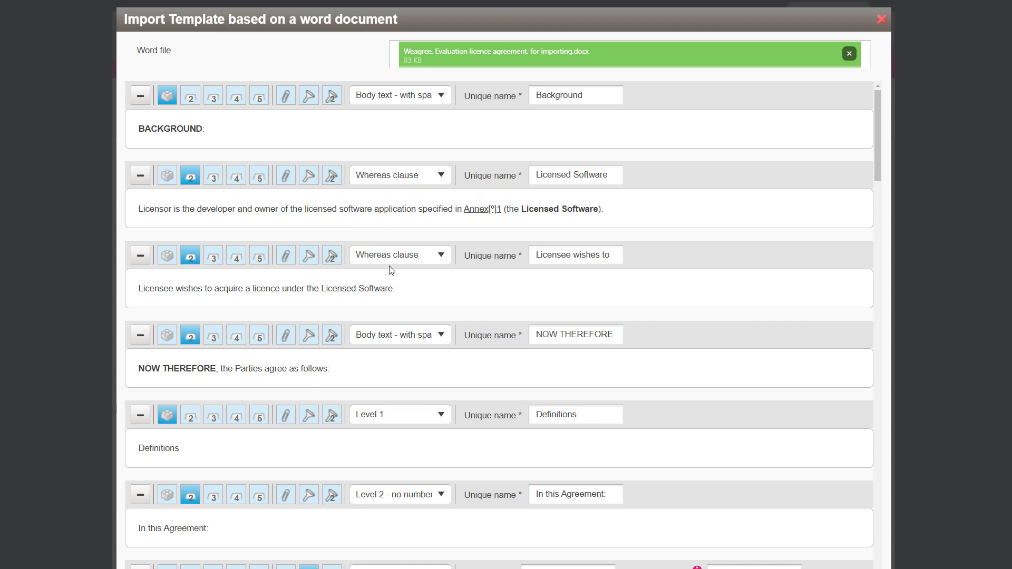
pyautogui.scroll(-2, 385, 368)
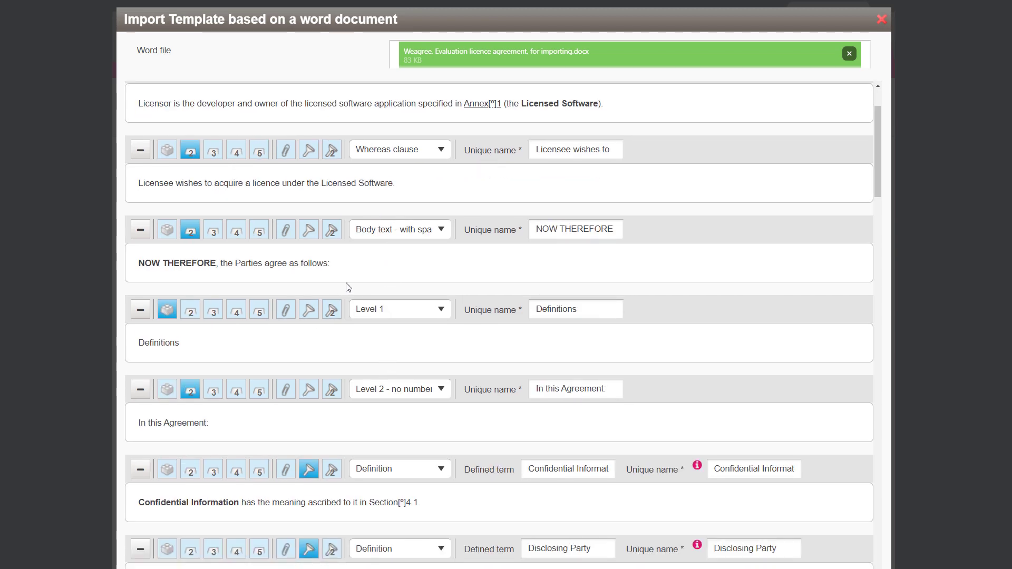
pyautogui.scroll(2, 552, 258)
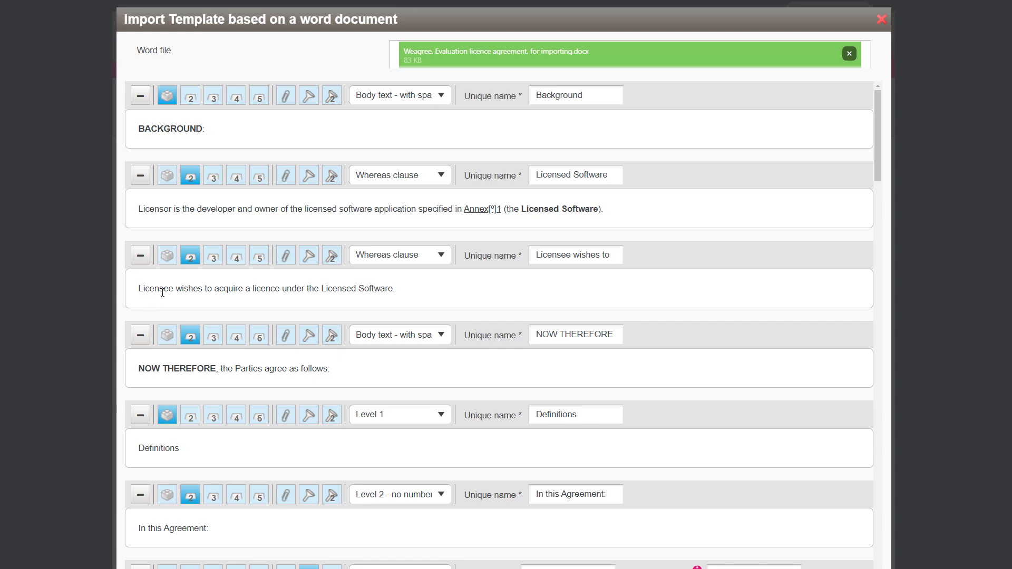
# - Rename the unique name of the Licensee recital to Wishes to evaluate
pyautogui.scroll(-1, 507, 301)
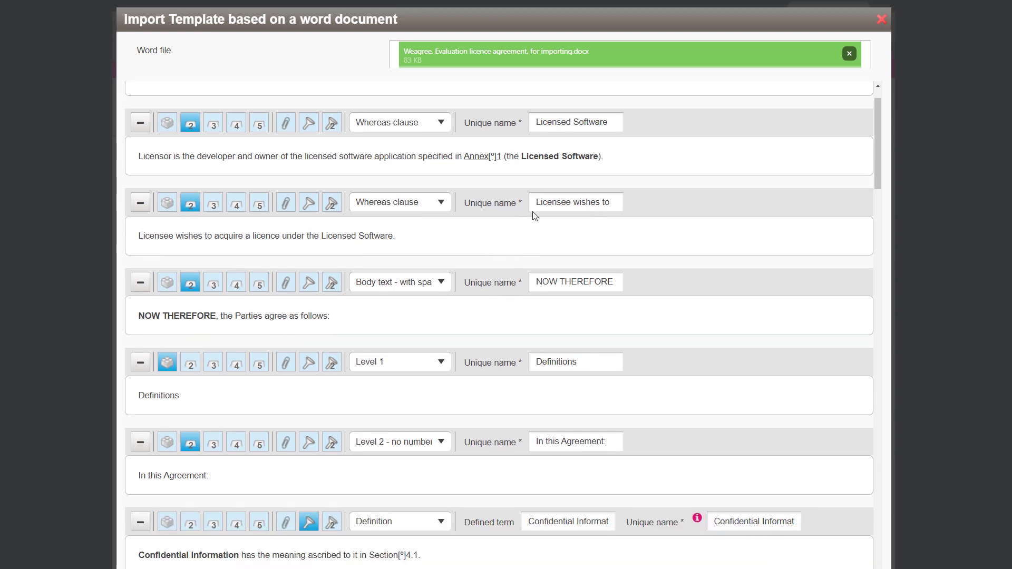
pyautogui.moveTo(535, 202); pyautogui.dragTo(637, 220)
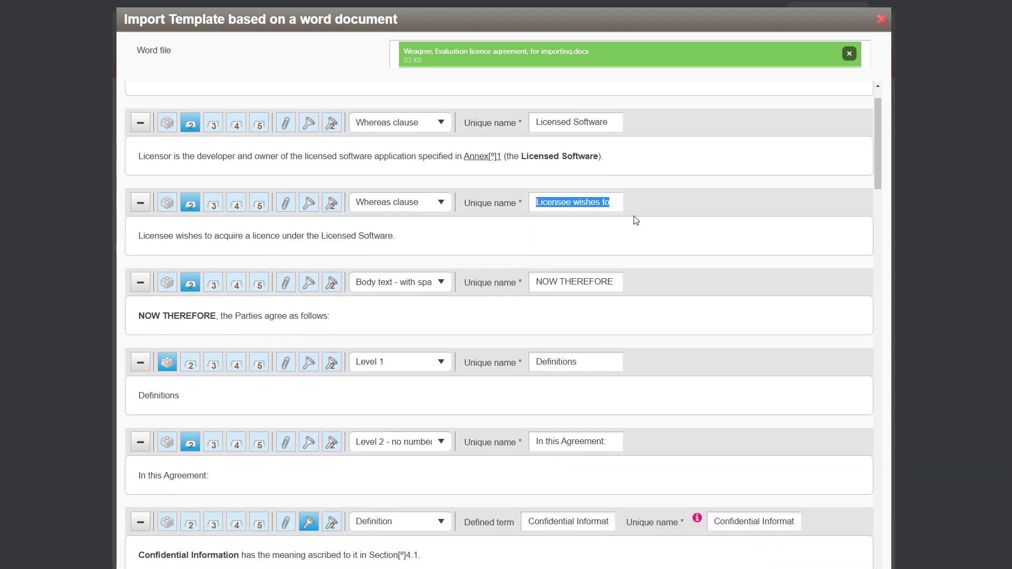
pyautogui.write('Wishe')
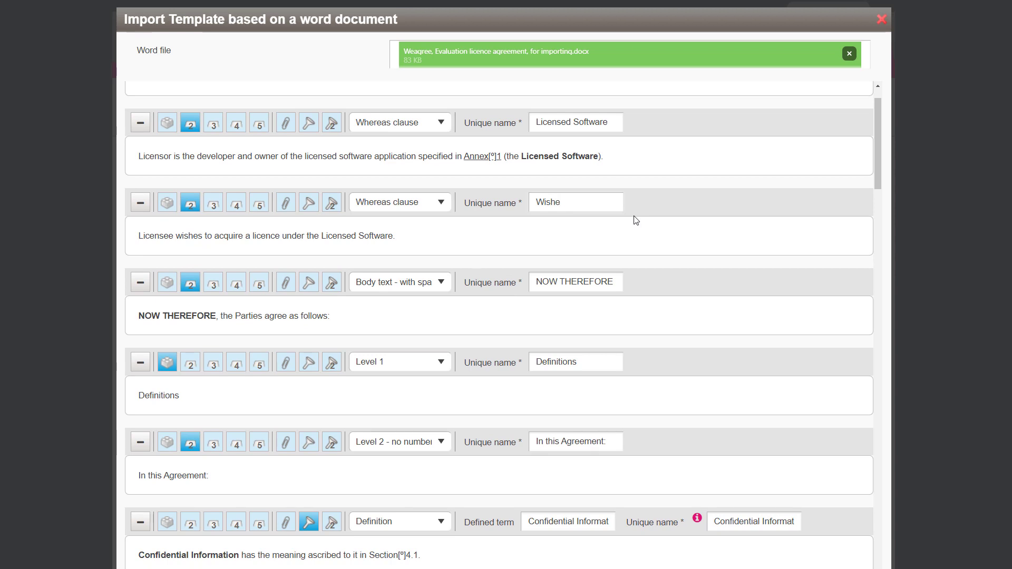
pyautogui.write('s to evalua')
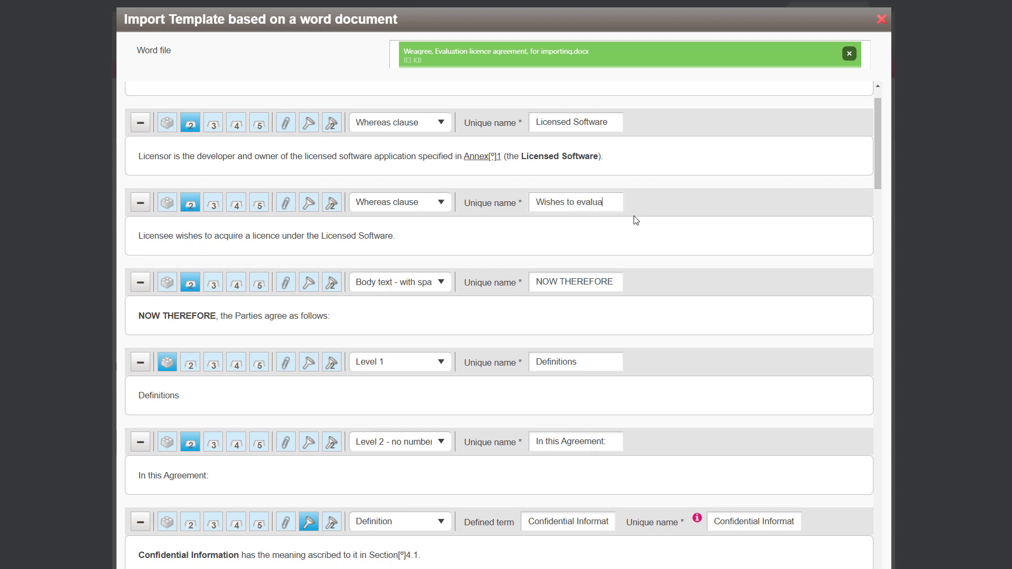
pyautogui.write('te')
# - Rename the unique name of the NOW THEREFORE block to Words of agreement
pyautogui.moveTo(535, 279); pyautogui.dragTo(632, 294)
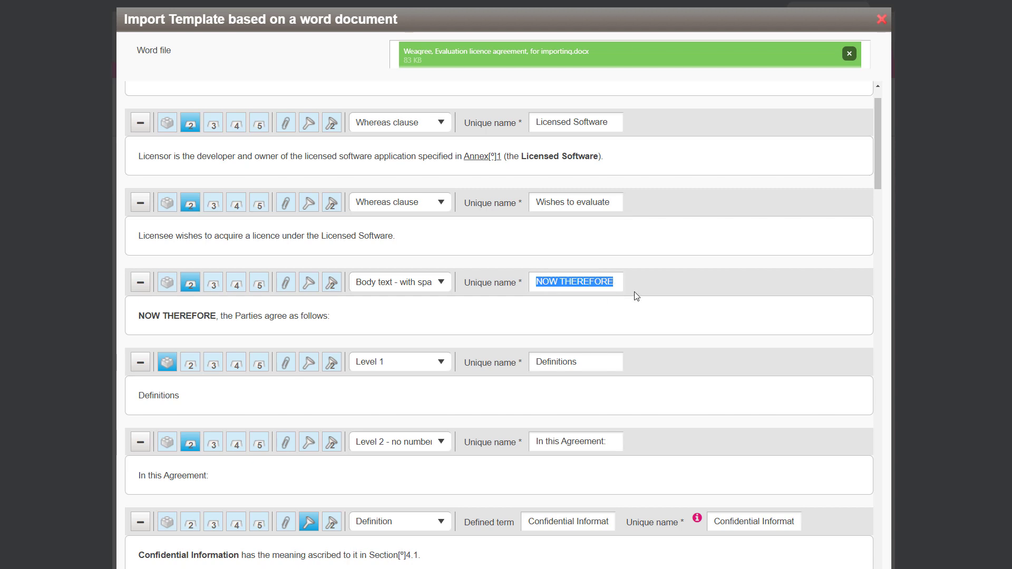
pyautogui.write('Word')
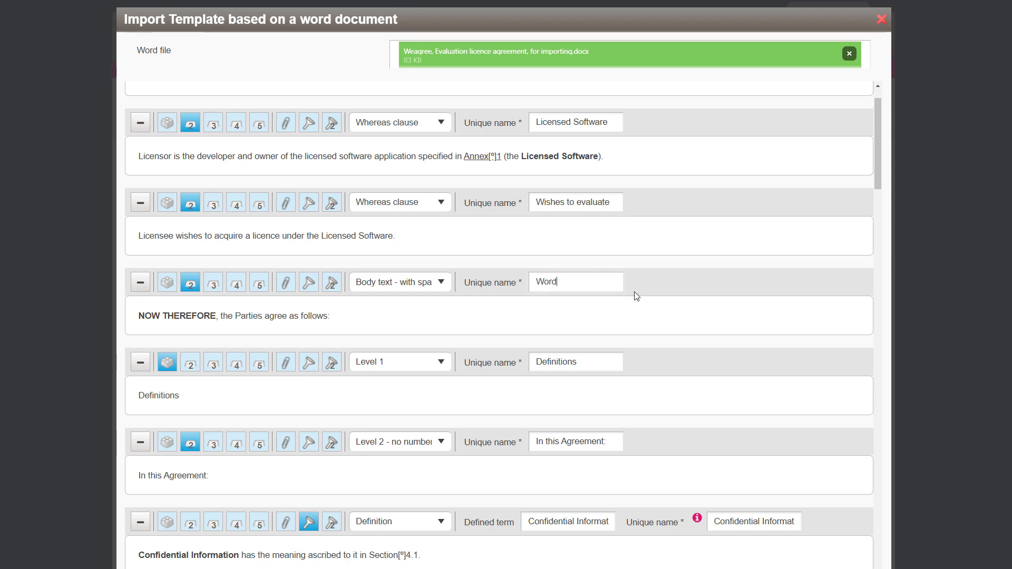
pyautogui.write('s of agreement')
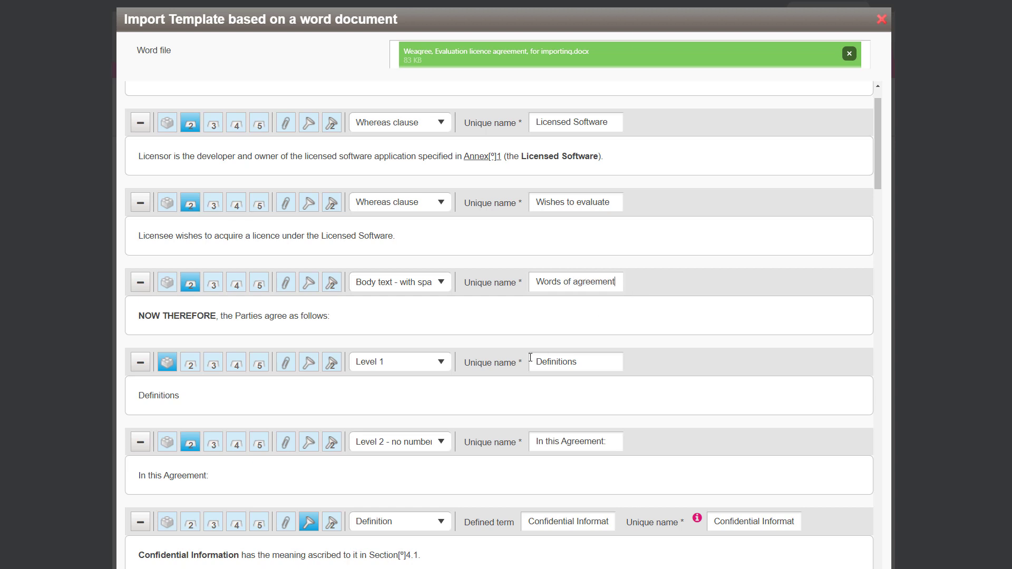
# - Prefix the unique name of the Confidential Information definition with ELA__
pyautogui.scroll(-1, 351, 373)
pyautogui.scroll(-1, 351, 373)
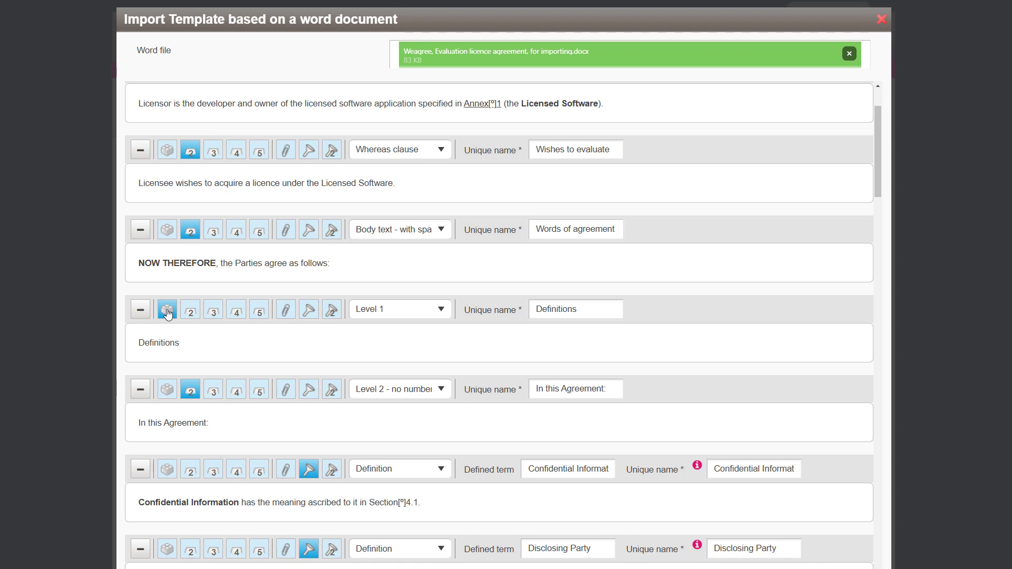
pyautogui.scroll(-1, 168, 314)
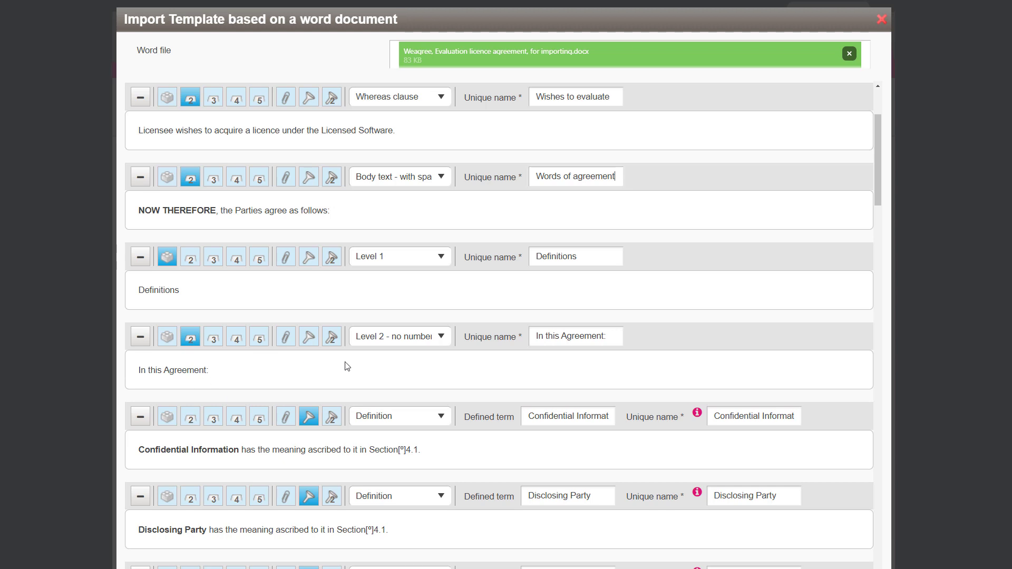
pyautogui.scroll(-1, 357, 365)
pyautogui.scroll(-2, 357, 366)
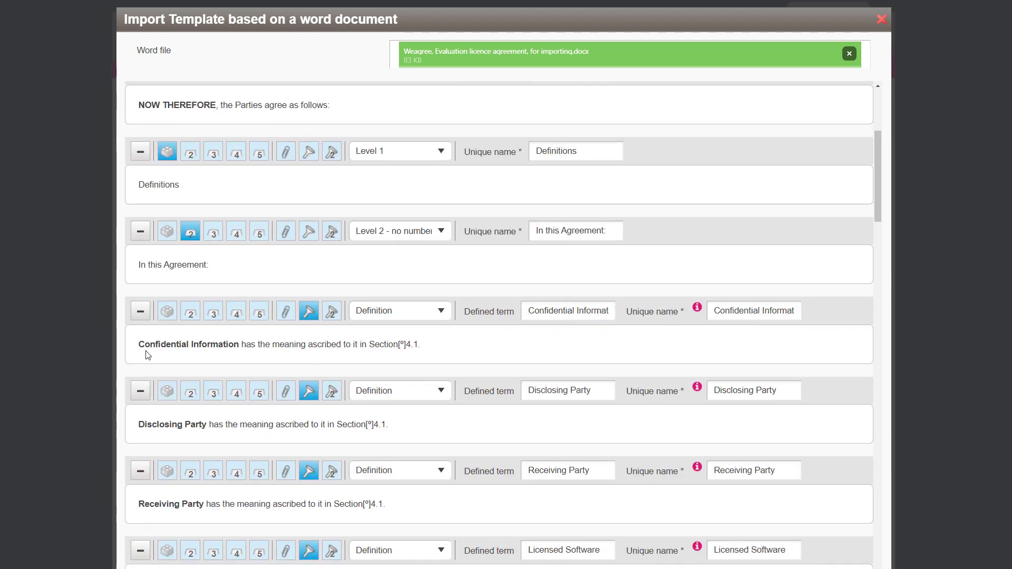
pyautogui.click(308, 315)
pyautogui.click(309, 316)
pyautogui.scroll(-1, 552, 347)
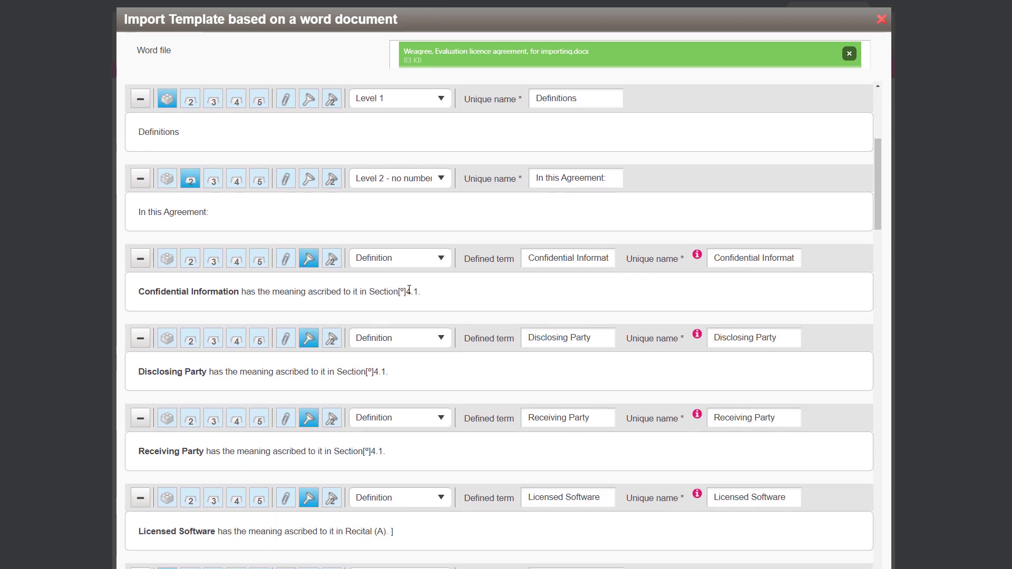
pyautogui.click(529, 258)
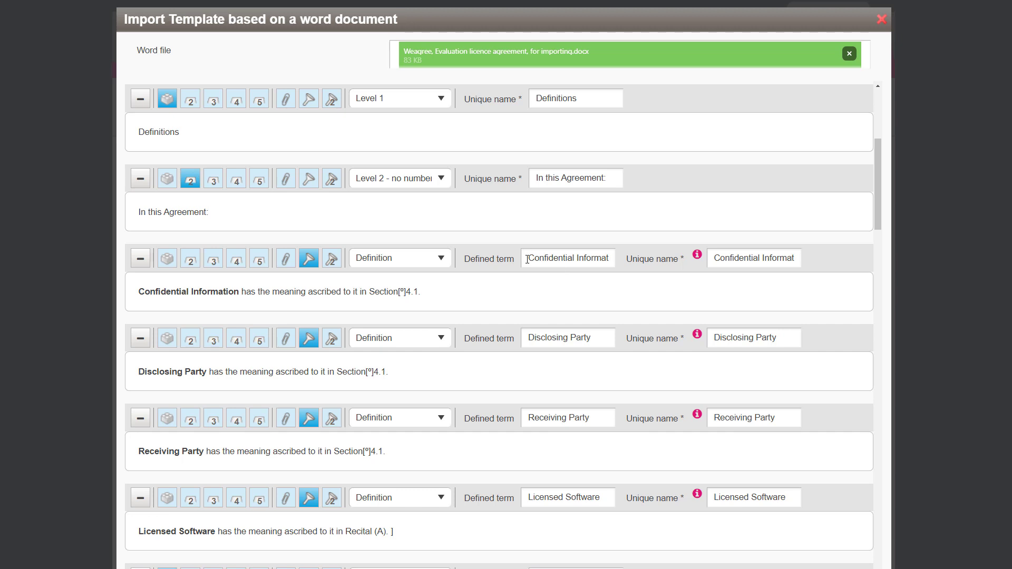
pyautogui.moveTo(529, 258); pyautogui.dragTo(625, 261)
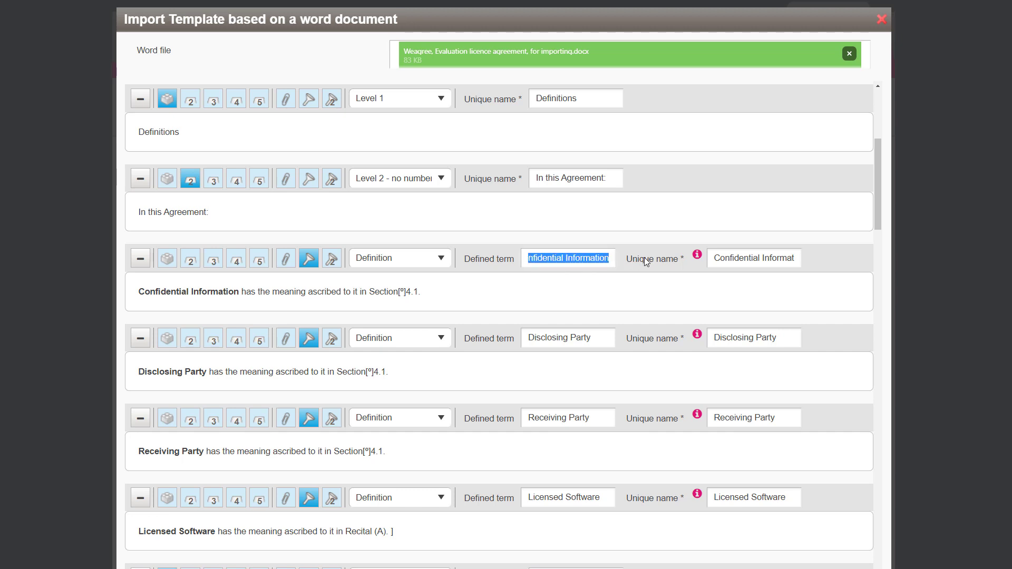
pyautogui.moveTo(716, 258)
pyautogui.mouseDown()
pyautogui.moveTo(849, 253)
pyautogui.moveTo(734, 263)
pyautogui.mouseUp()
pyautogui.click(711, 258)
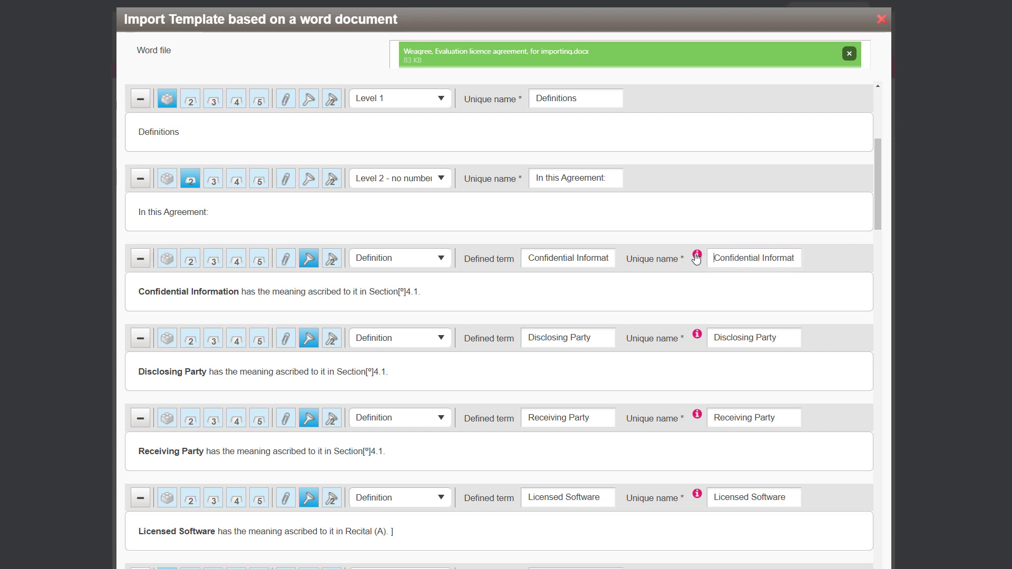
pyautogui.write('ELA__')
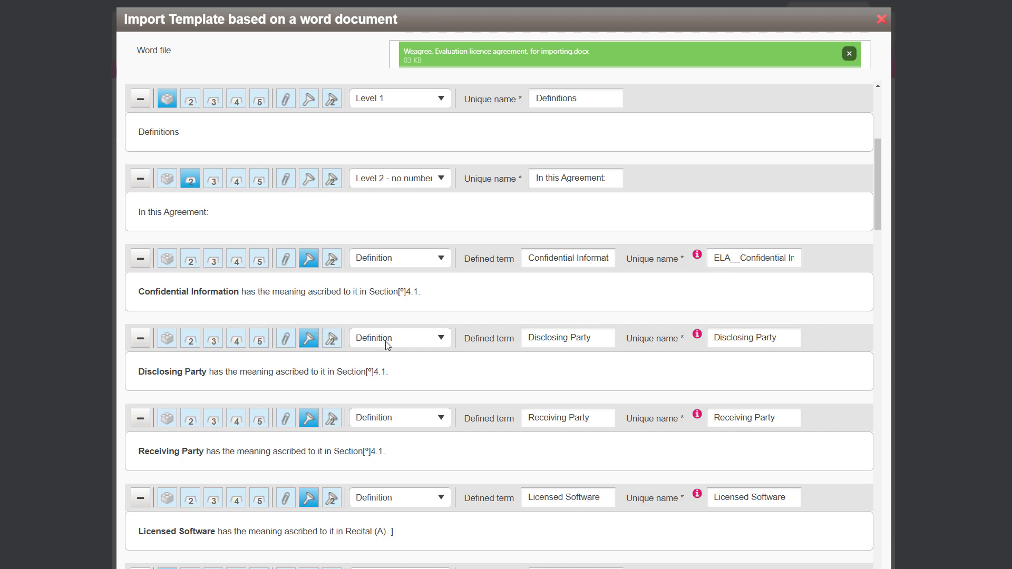
# - Prefix the unique names of the Disclosing Party, Receiving Party and Licensed Software definitions with ELA__
pyautogui.click(716, 340)
pyautogui.write('ELA__')
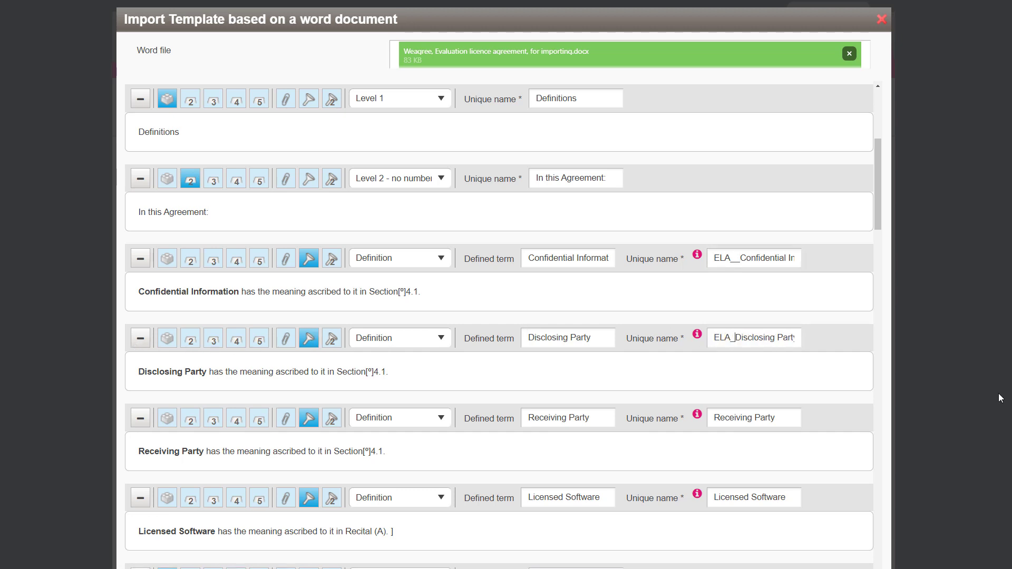
pyautogui.scroll(-1, 623, 382)
pyautogui.scroll(-1, 622, 382)
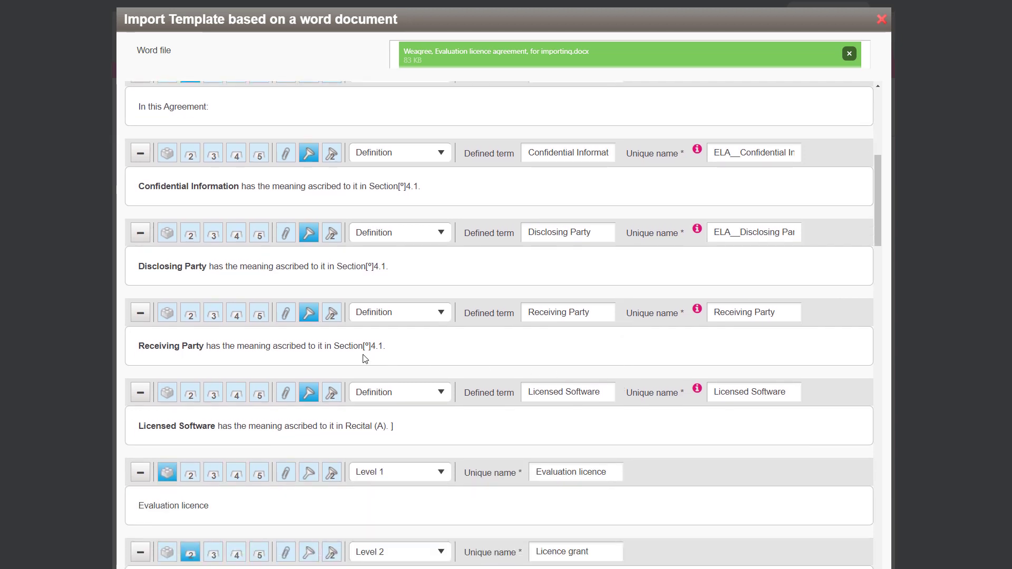
pyautogui.click(716, 312)
pyautogui.write('ELA__')
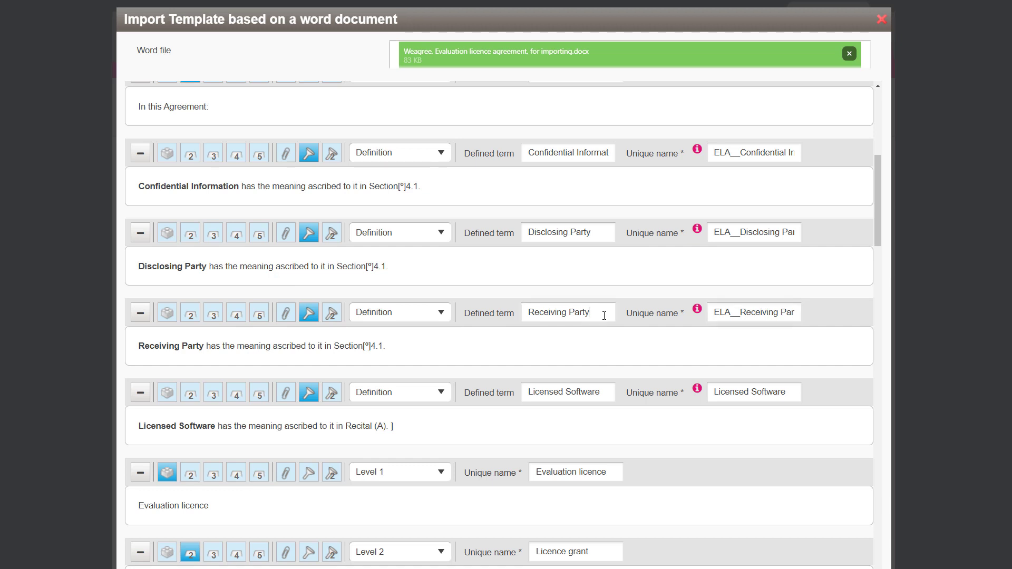
pyautogui.scroll(-1, 608, 383)
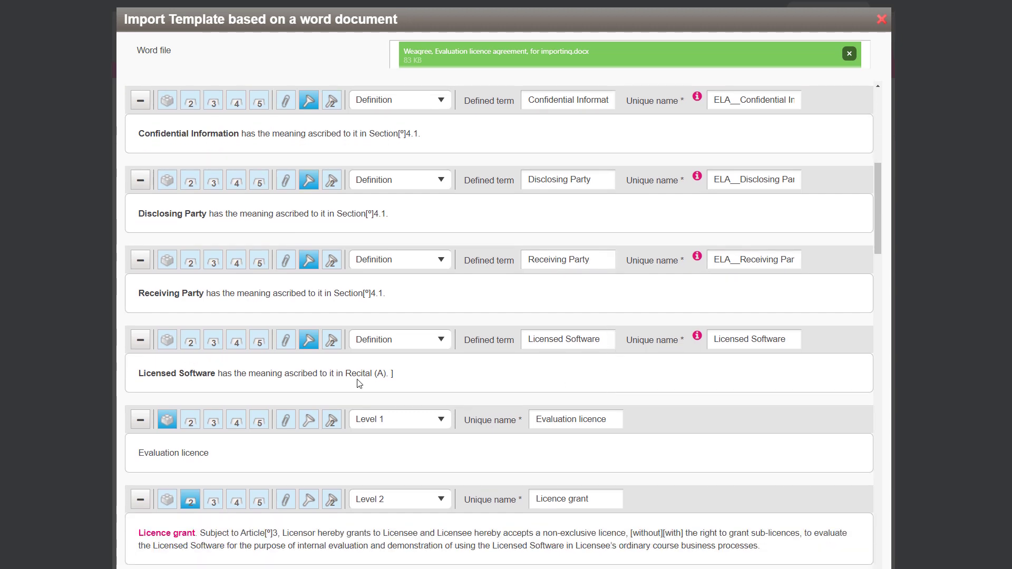
pyautogui.click(793, 343)
pyautogui.press('Home')
pyautogui.write('ELA__')
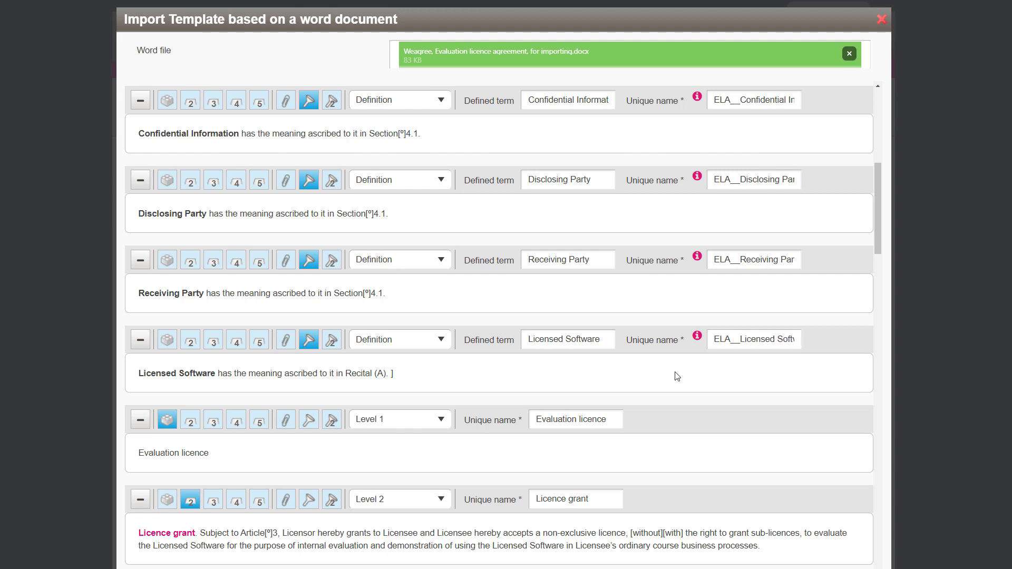
# - Rename the unique name of the 'is limited to' licence scope sub-clause to Number of end-users
pyautogui.scroll(-2, 680, 369)
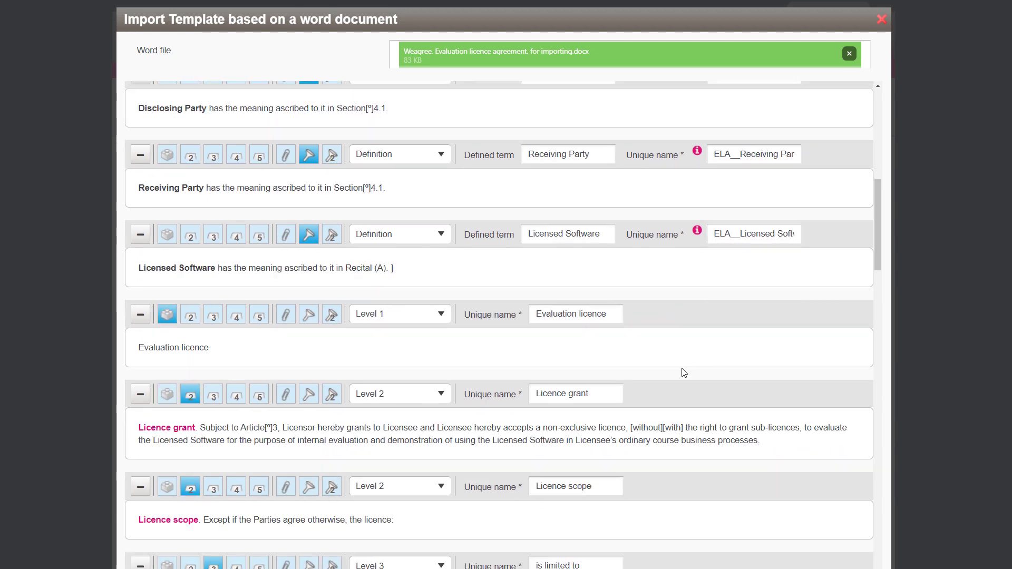
pyautogui.scroll(-1, 684, 373)
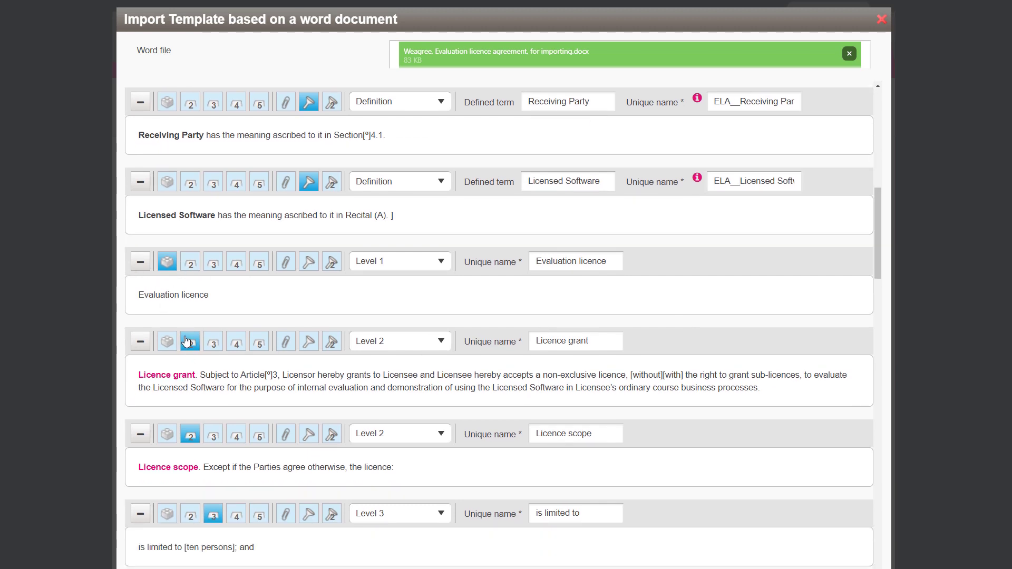
pyautogui.click(186, 342)
pyautogui.scroll(-1, 262, 355)
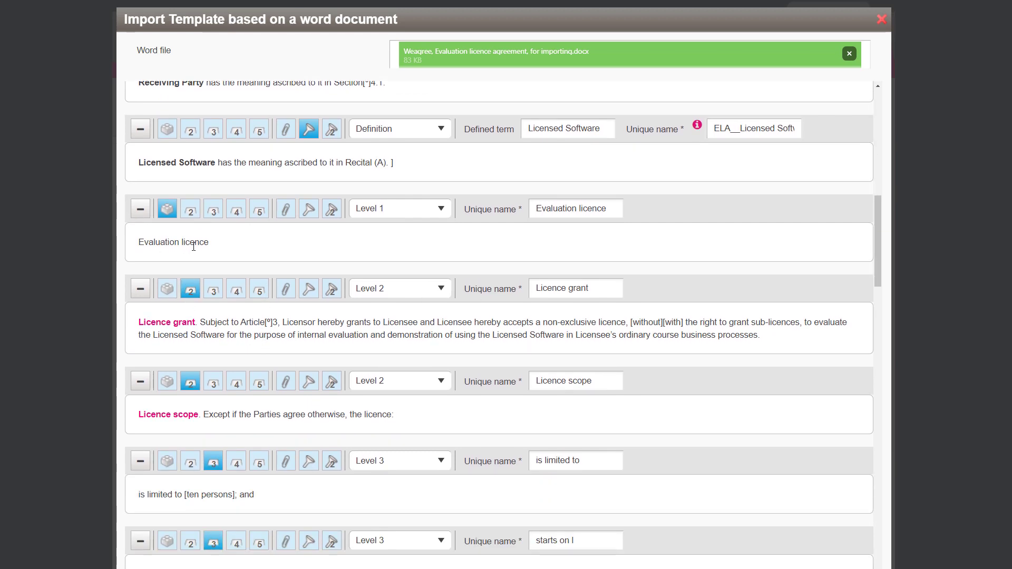
pyautogui.click(597, 288)
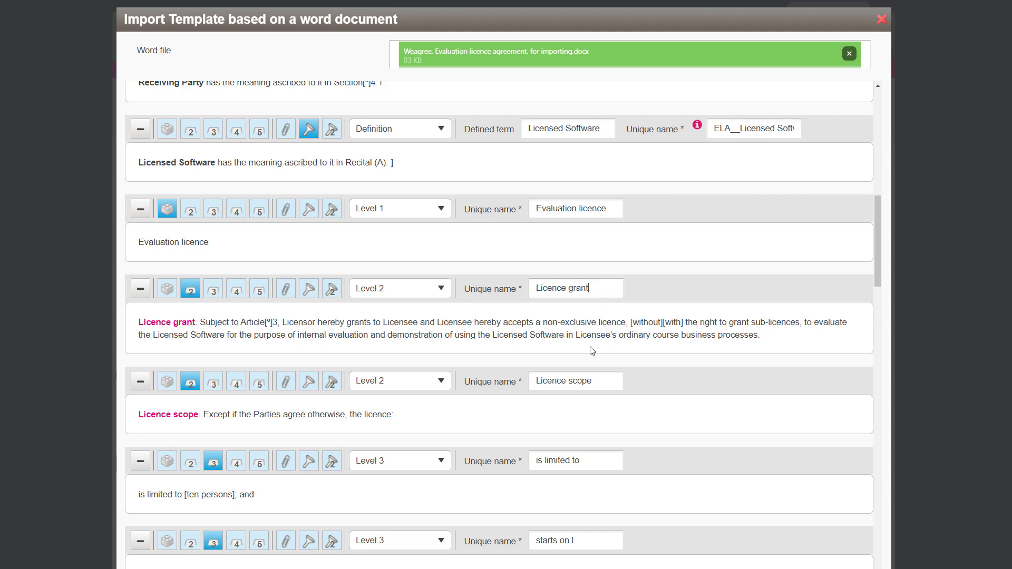
pyautogui.scroll(-1, 551, 377)
pyautogui.click(609, 329)
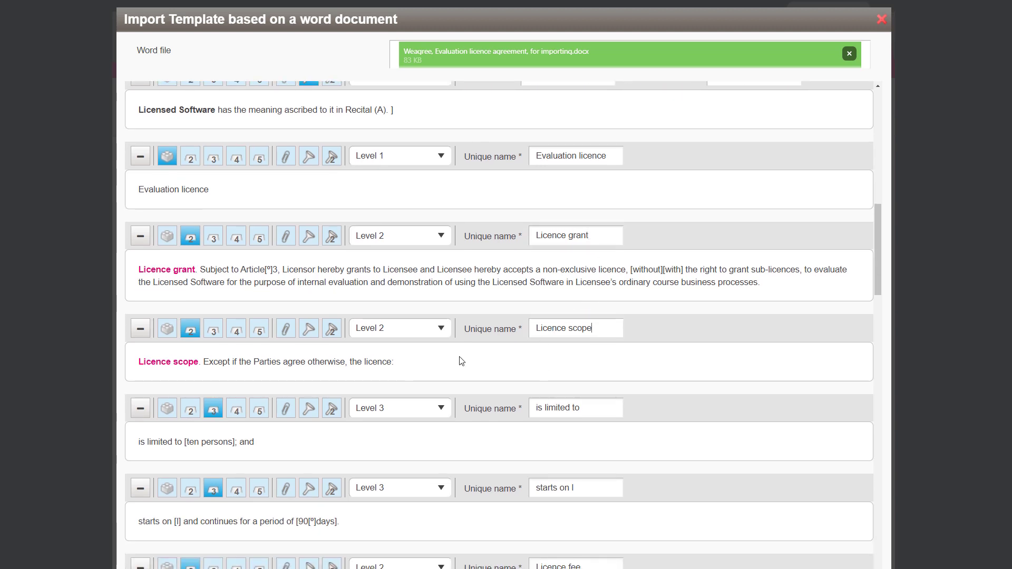
pyautogui.scroll(-1, 262, 436)
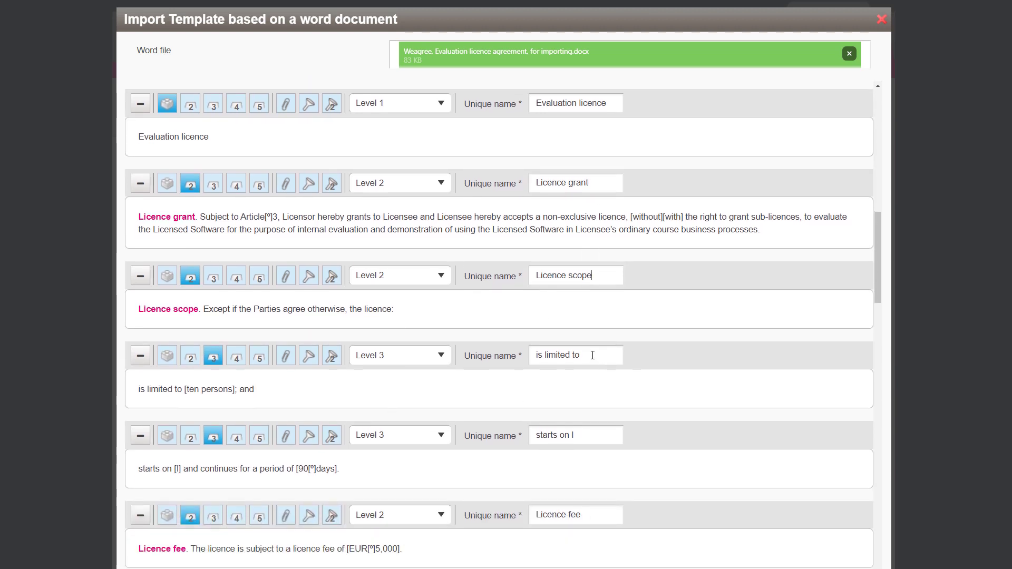
pyautogui.click(592, 355)
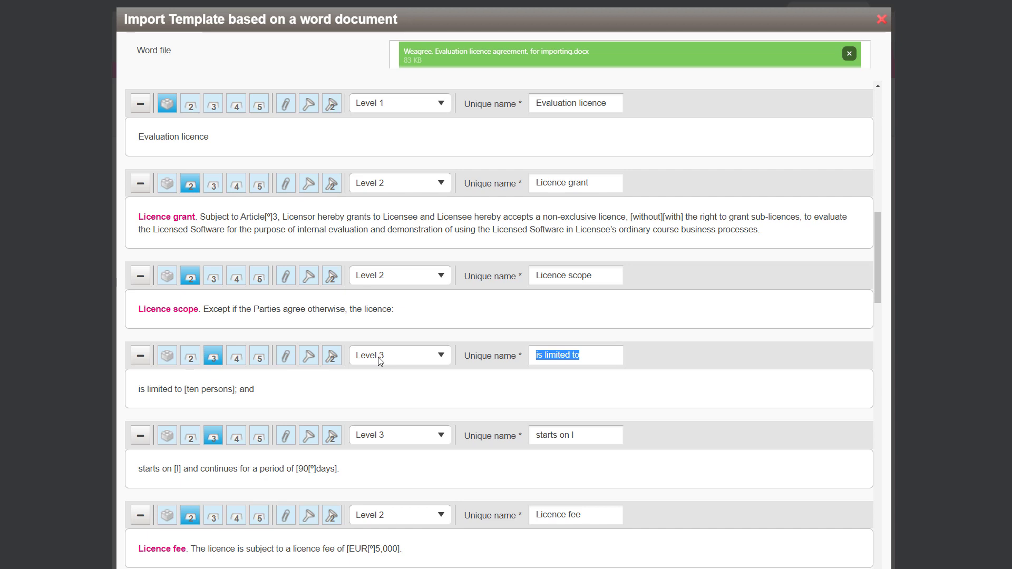
pyautogui.write('Number of end-users')
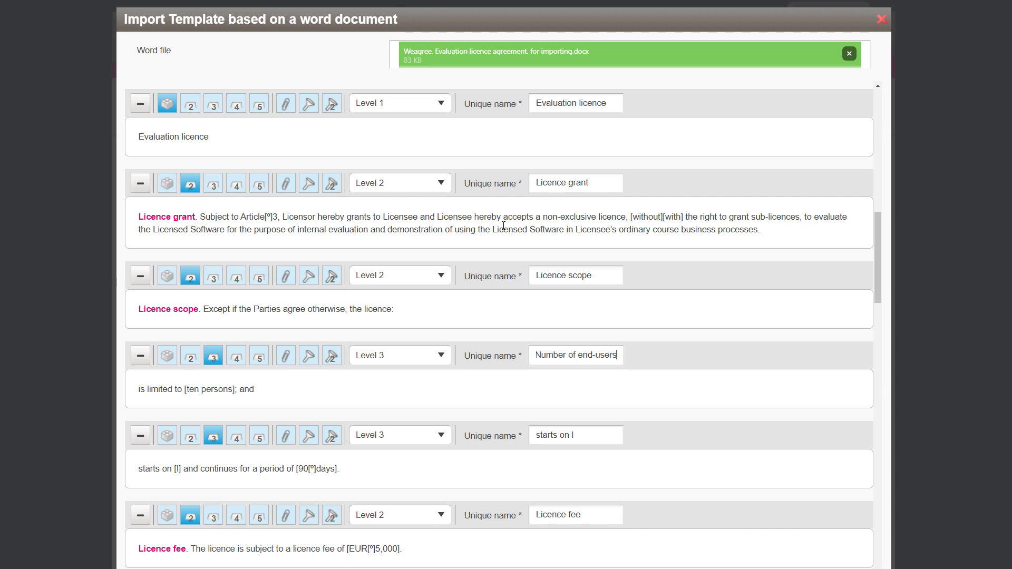
# - Rename the unique name of the 'starts on' licence scope sub-clause to Temporal scope
pyautogui.scroll(-1, 425, 316)
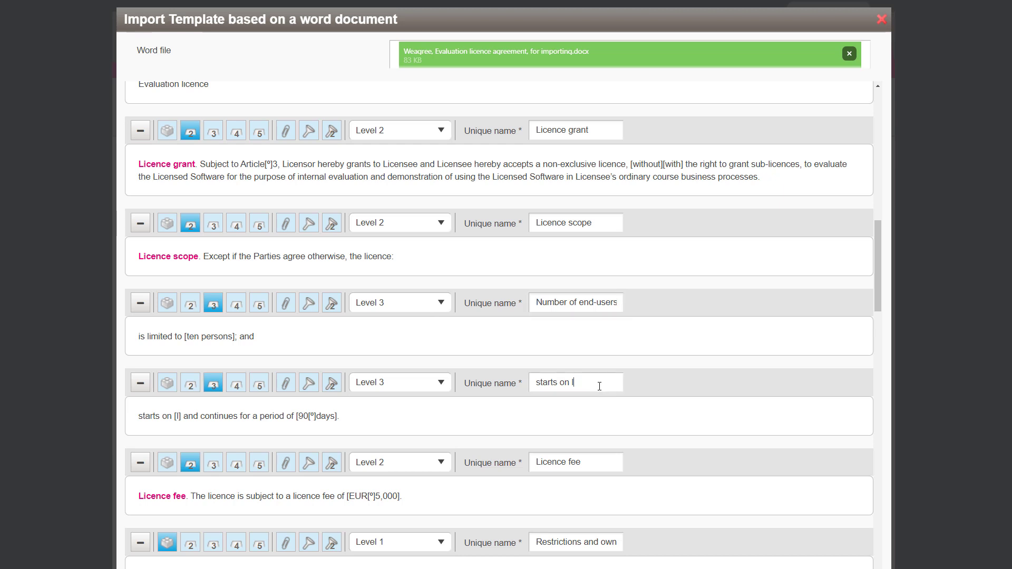
pyautogui.moveTo(601, 385); pyautogui.dragTo(489, 384)
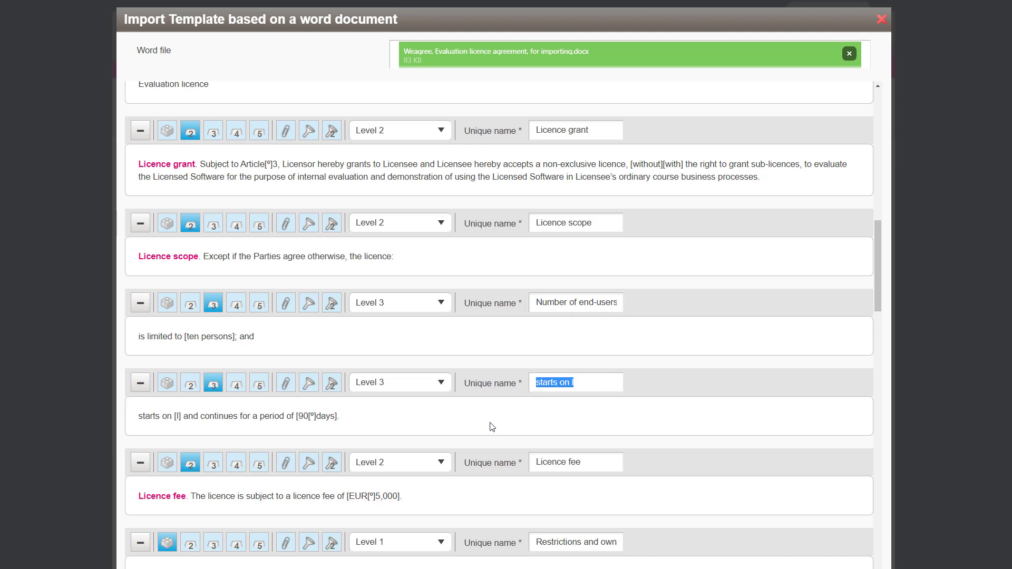
pyautogui.scroll(-1, 491, 425)
pyautogui.write('Te')
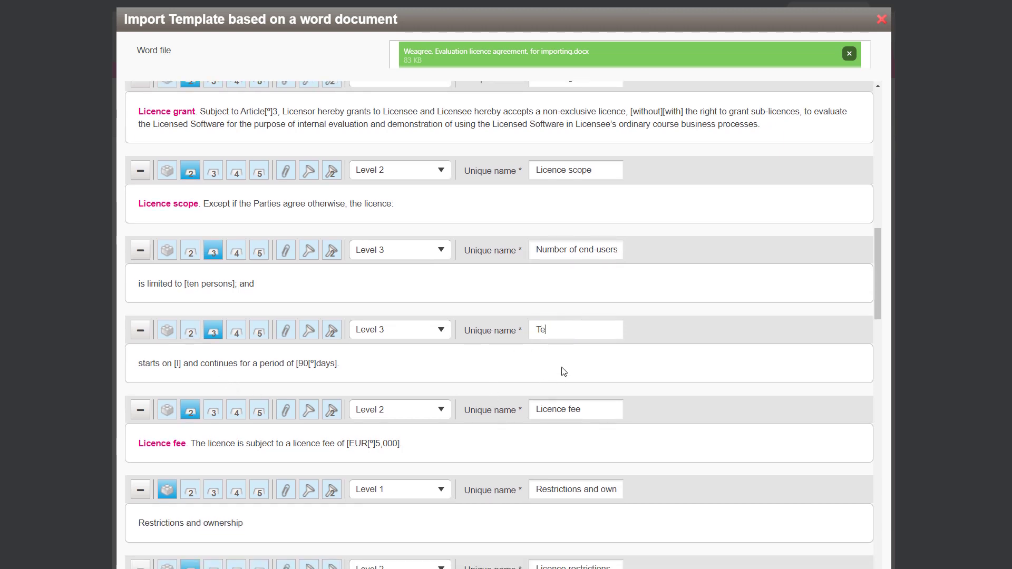
pyautogui.write('mporal')
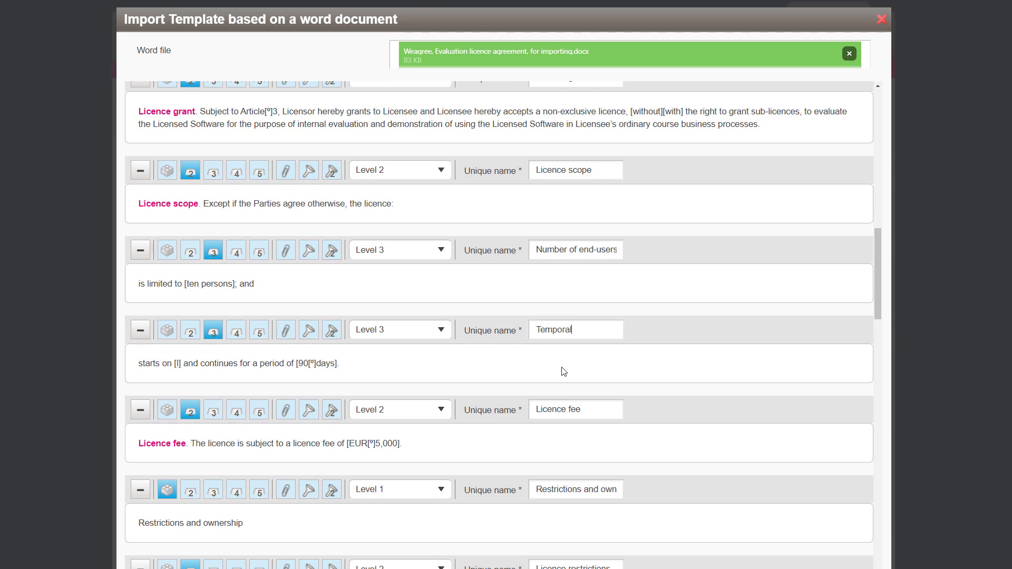
pyautogui.write(' scope')
# - Rename the unique name of the reverse engineering restriction sub-clause to Reverse engineer
pyautogui.scroll(-1, 564, 372)
pyautogui.scroll(-3, 563, 372)
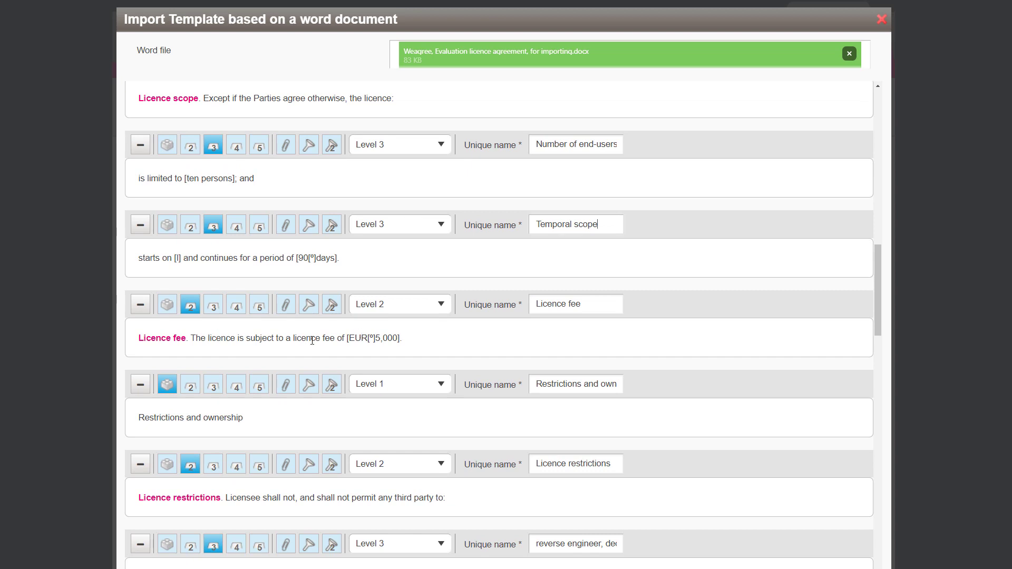
pyautogui.scroll(-2, 312, 341)
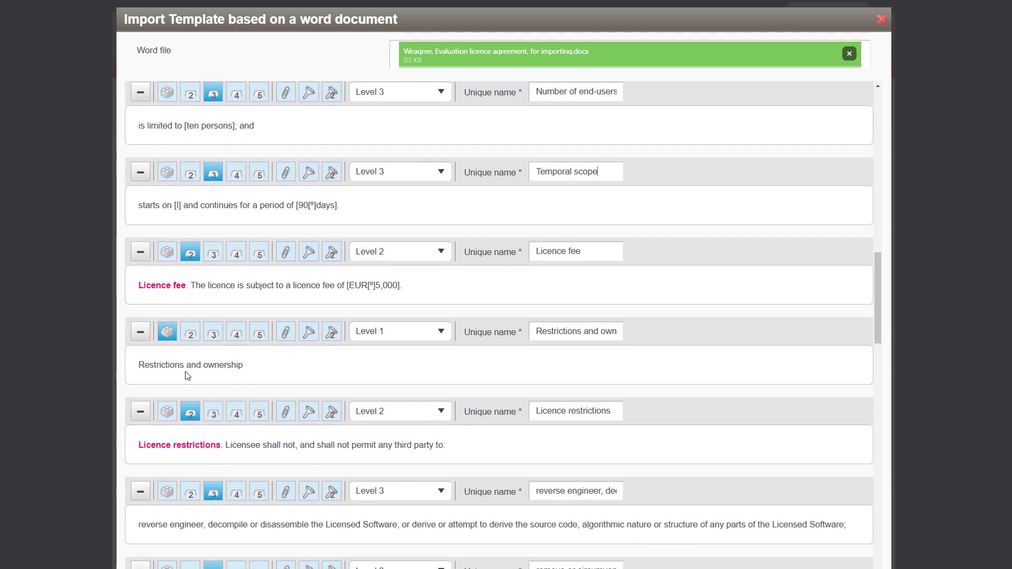
pyautogui.scroll(-1, 546, 358)
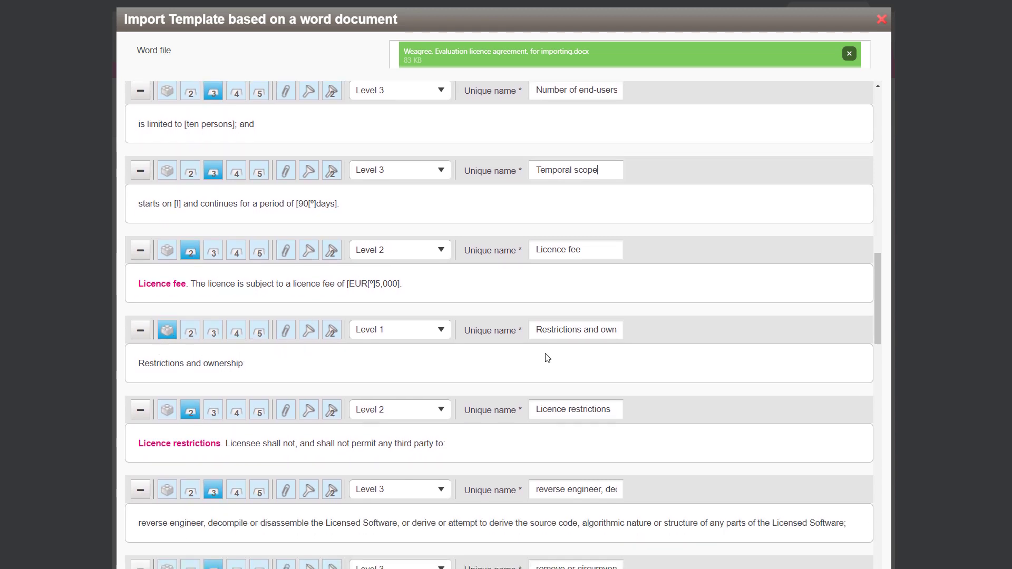
pyautogui.moveTo(535, 279); pyautogui.dragTo(719, 291)
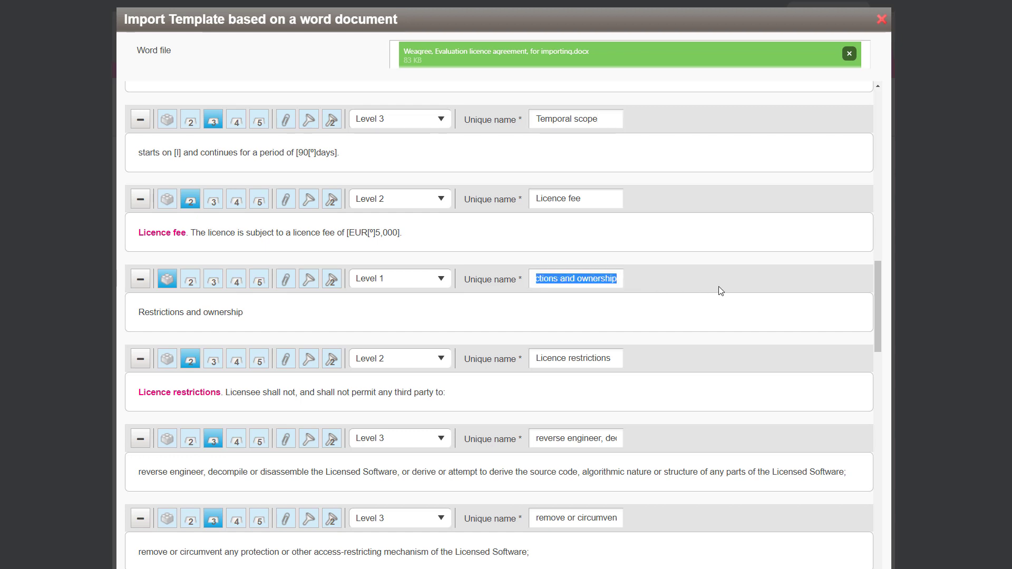
pyautogui.scroll(-2, 436, 368)
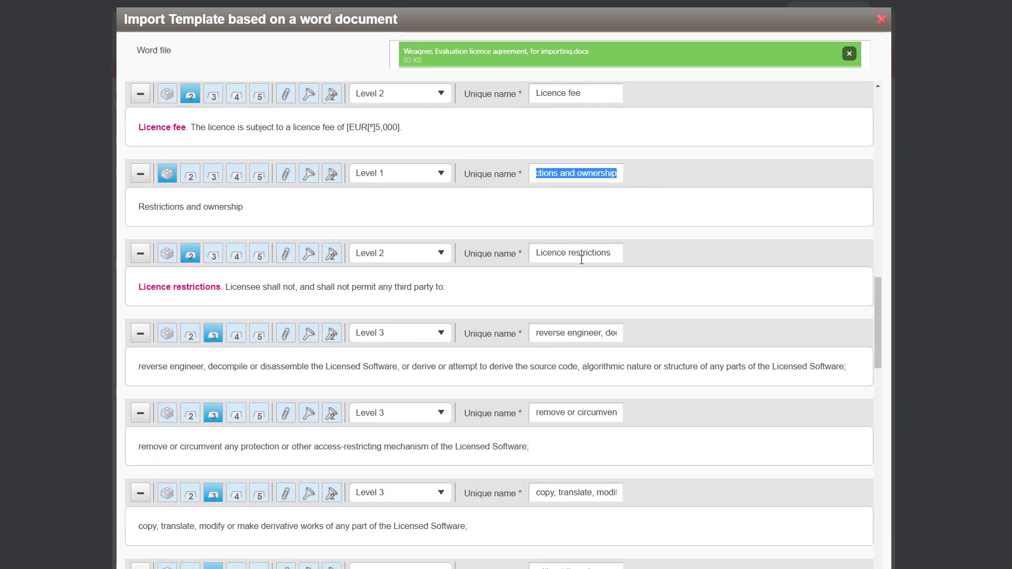
pyautogui.scroll(-1, 544, 332)
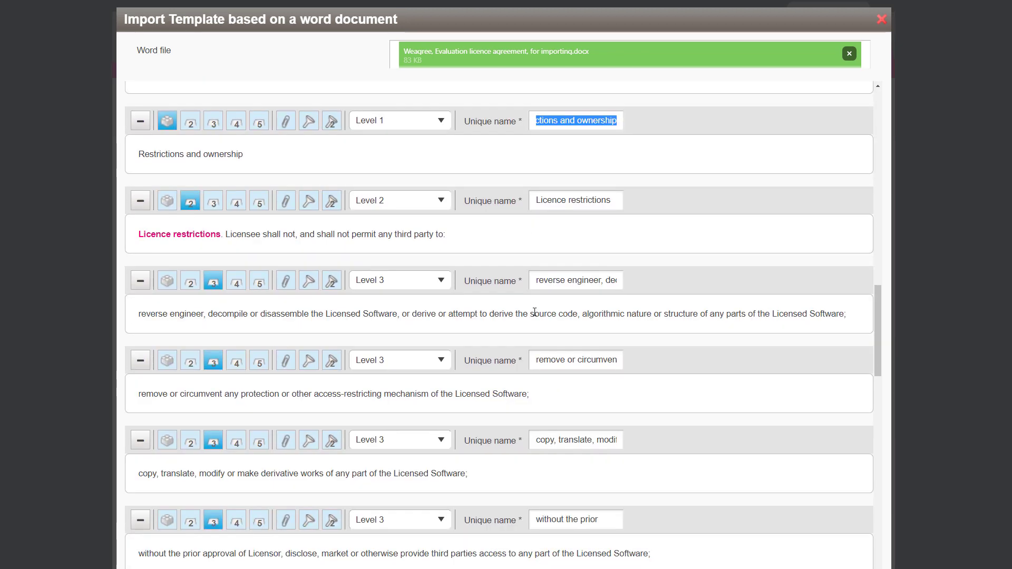
pyautogui.moveTo(601, 280); pyautogui.dragTo(626, 278)
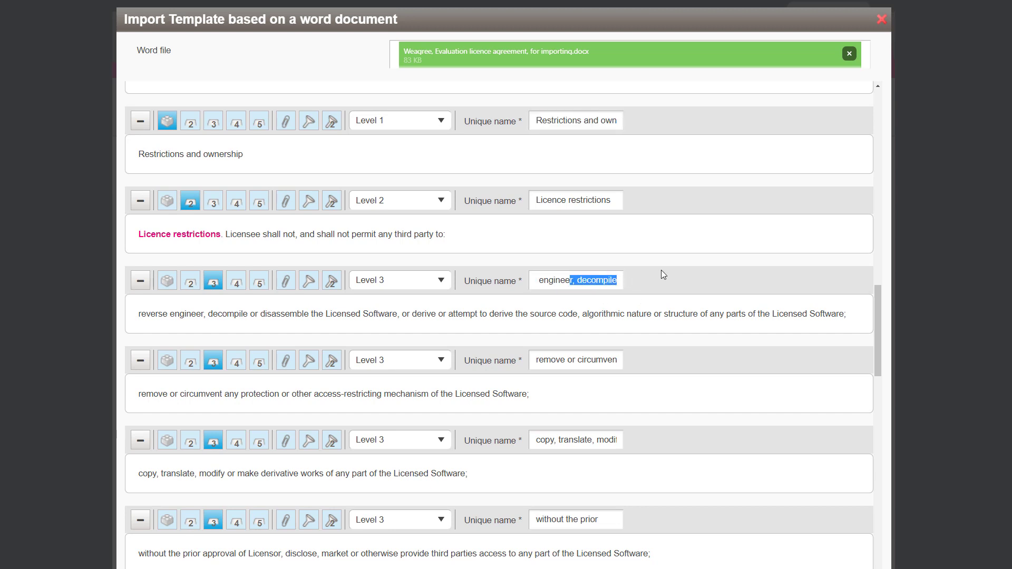
pyautogui.press('BackSpace')
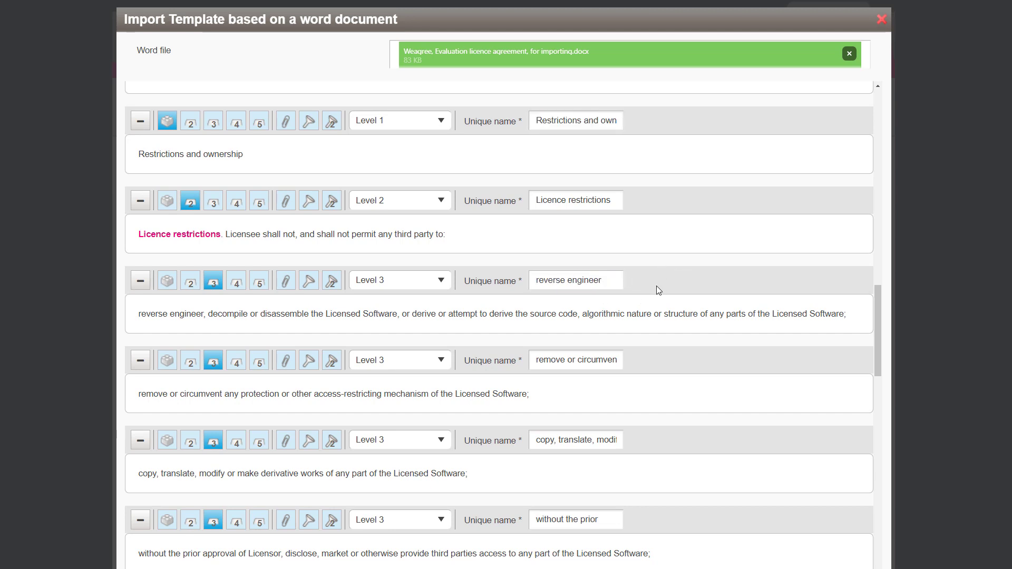
pyautogui.press('Home')
pyautogui.write('R')
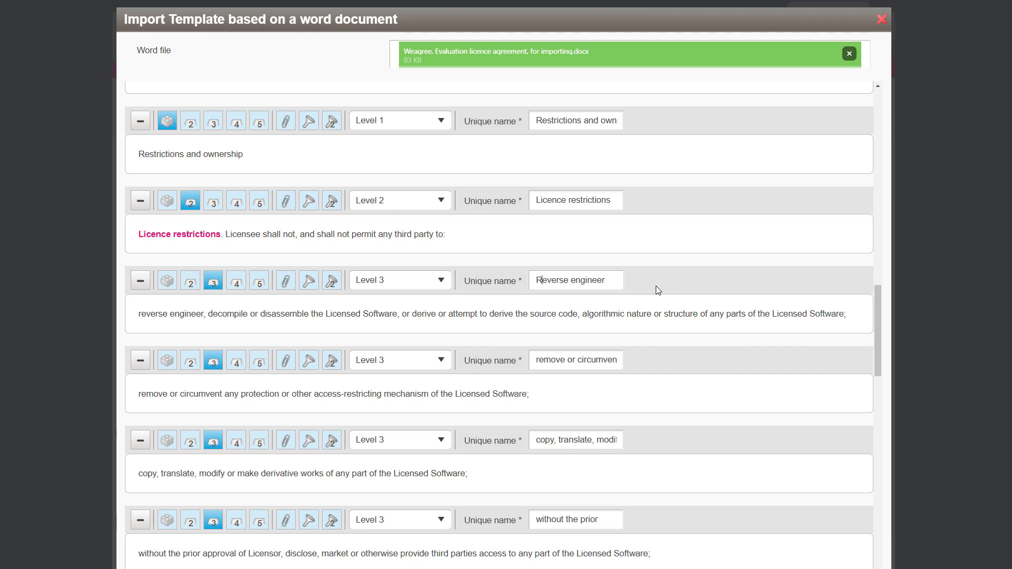
pyautogui.press('Delete')
# - Capitalize the first letter of the unique names of the 'remove or circumvent' and 'copy, translate, modify' sub-clauses
pyautogui.click(537, 361)
pyautogui.write('R')
pyautogui.press('Delete')
pyautogui.press('End')
pyautogui.click(536, 440)
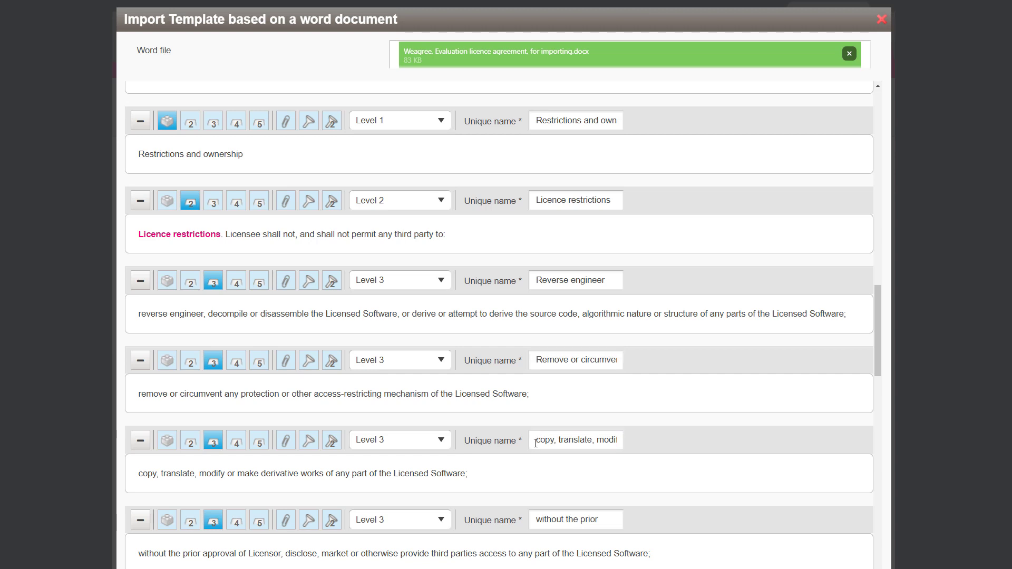
pyautogui.hotkey('shift', 'Right')
pyautogui.write('C')
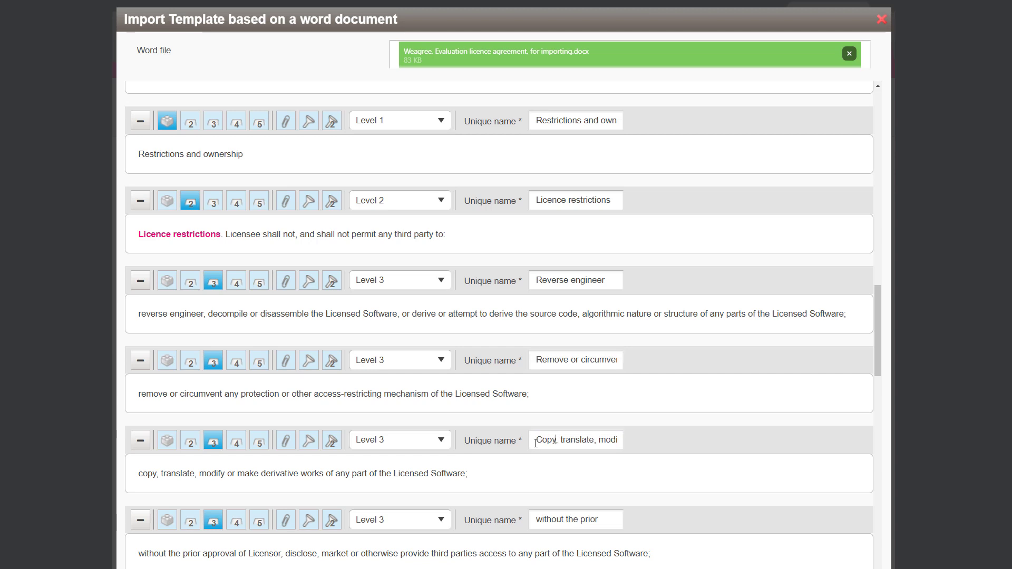
pyautogui.press('End')
# - Rename the unique name of the 'without the prior' restriction sub-clause to Disclose or market
pyautogui.scroll(-2, 470, 442)
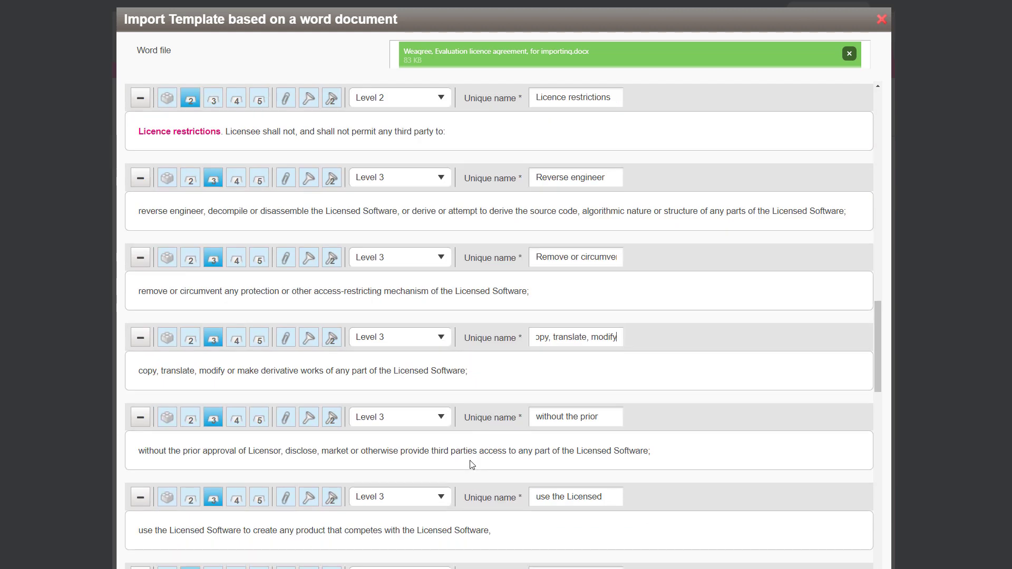
pyautogui.click(538, 414)
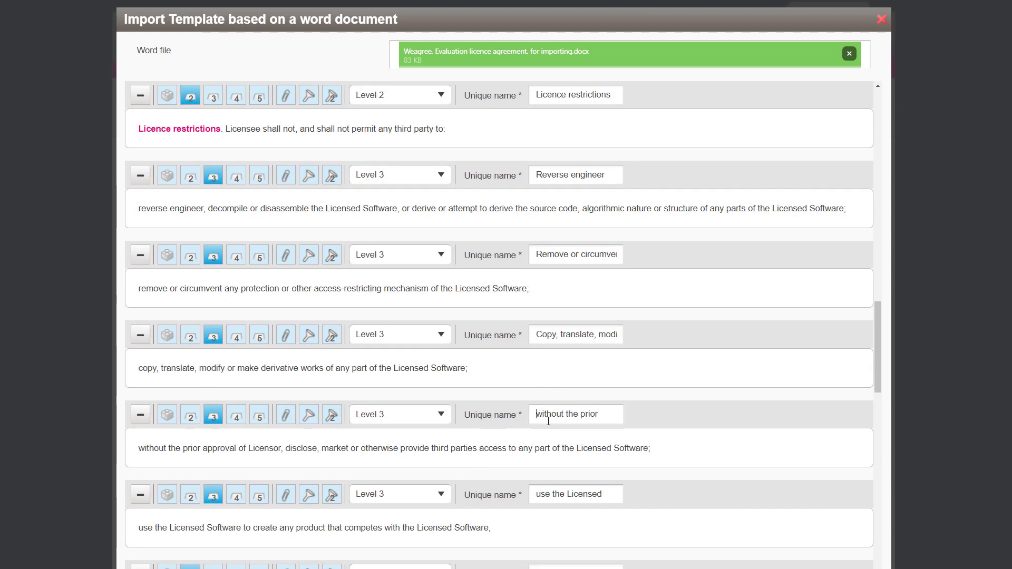
pyautogui.hotkey('ctrl', 'a')
pyautogui.write('Dsi')
pyautogui.press('BackSpace')
pyautogui.press('BackSpace')
pyautogui.write('isclose or market')
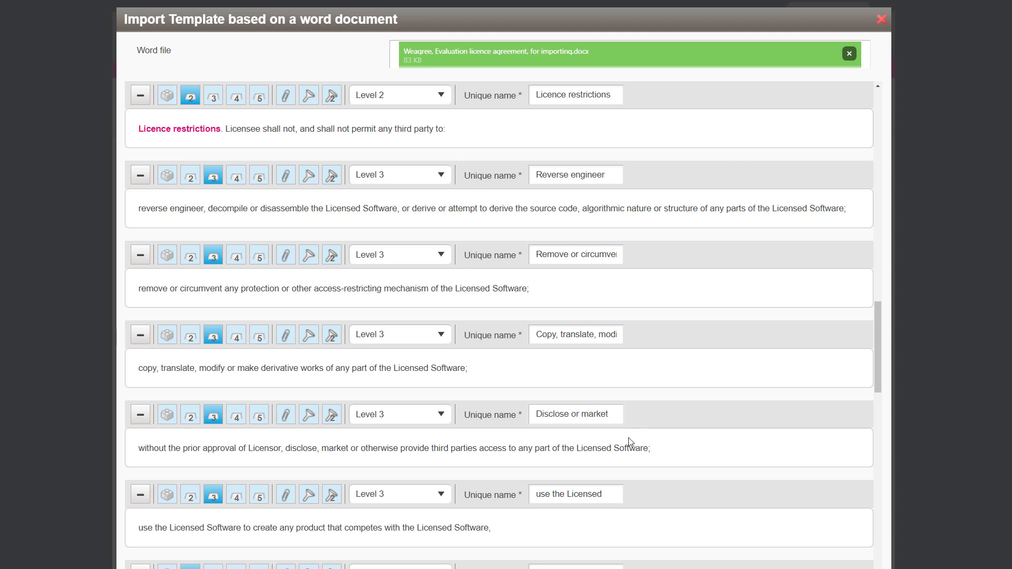
# - Rename the unique name of the 'use the Licensed' restriction sub-clause to use to create
pyautogui.scroll(-2, 631, 441)
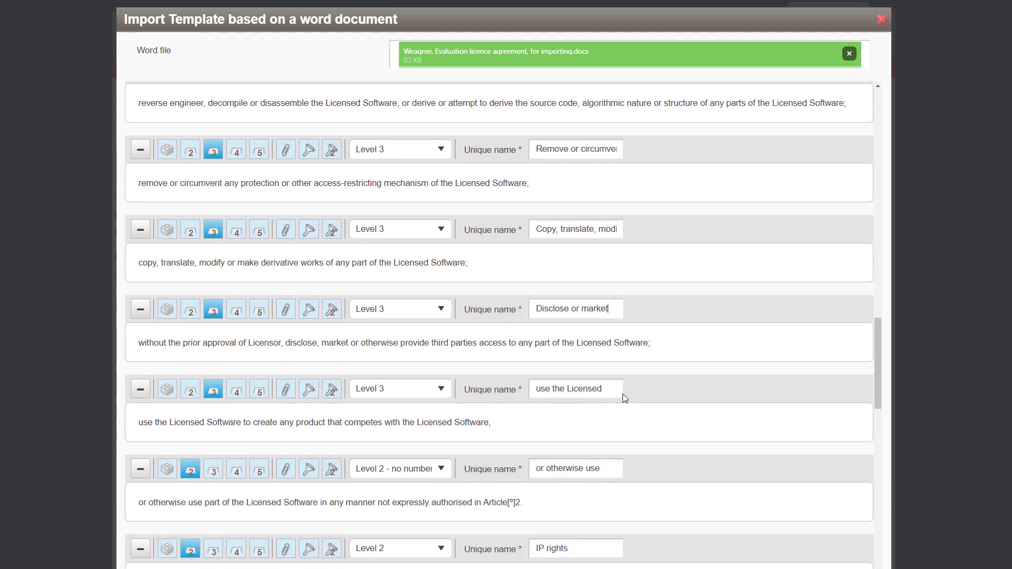
pyautogui.click(615, 388)
pyautogui.hotkey('ctrl', 'shift', 'Left')
pyautogui.hotkey('ctrl', 'shift', 'Left')
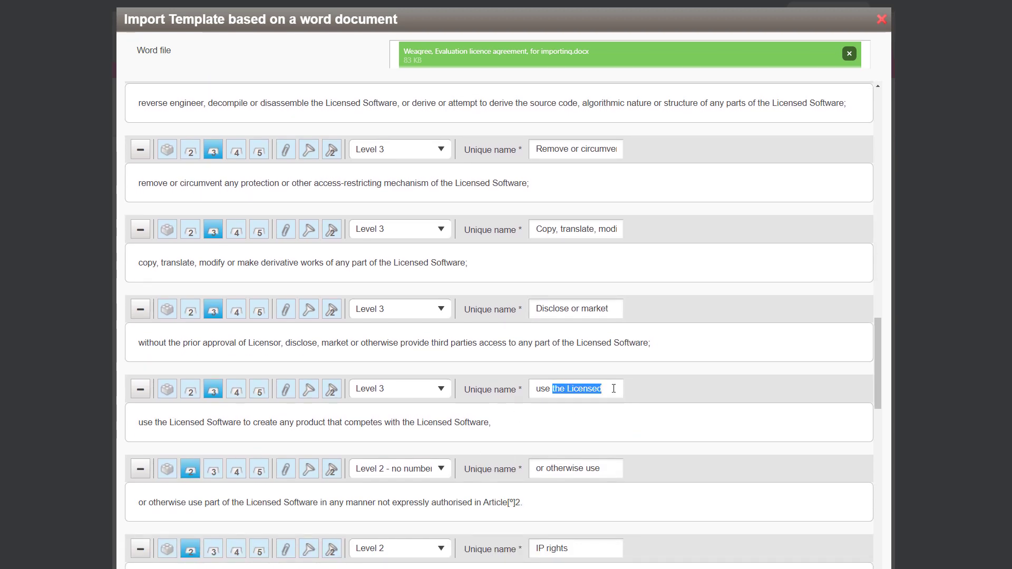
pyautogui.write('to create')
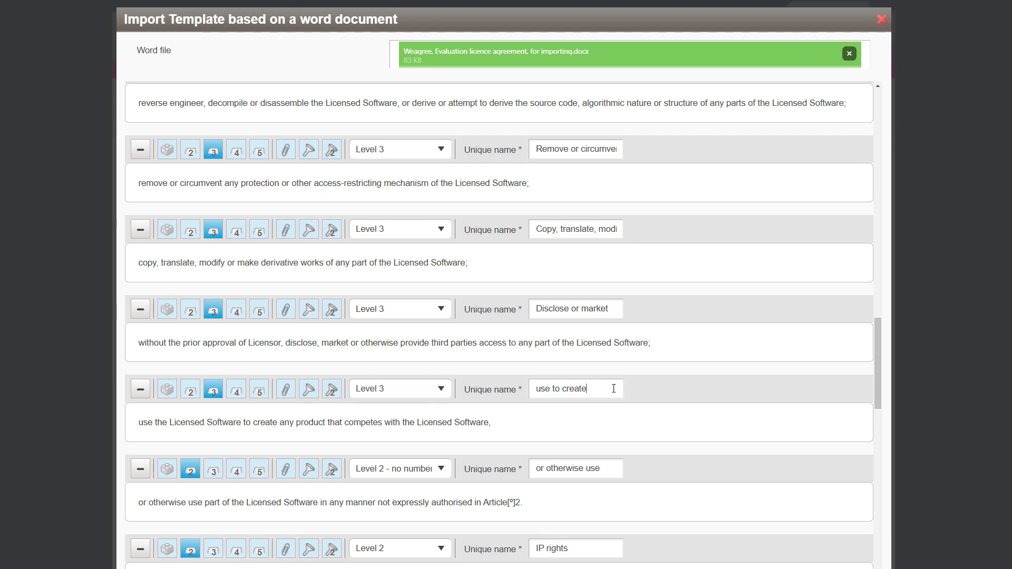
# - Rename the unique name of the 'is or has' confidentiality exemption sub-clause to Generally available
pyautogui.scroll(-1, 551, 441)
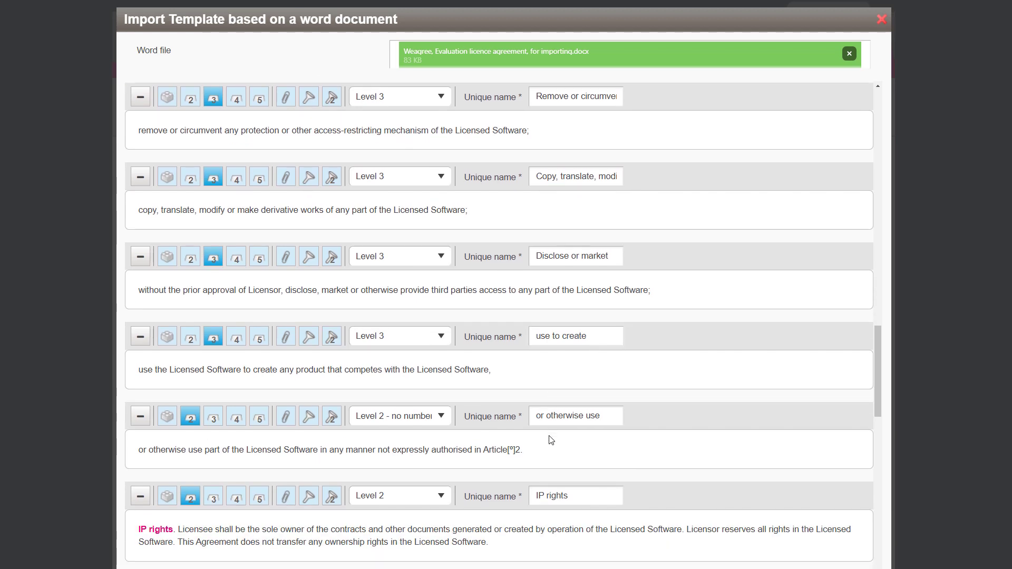
pyautogui.click(602, 417)
pyautogui.scroll(-1, 546, 464)
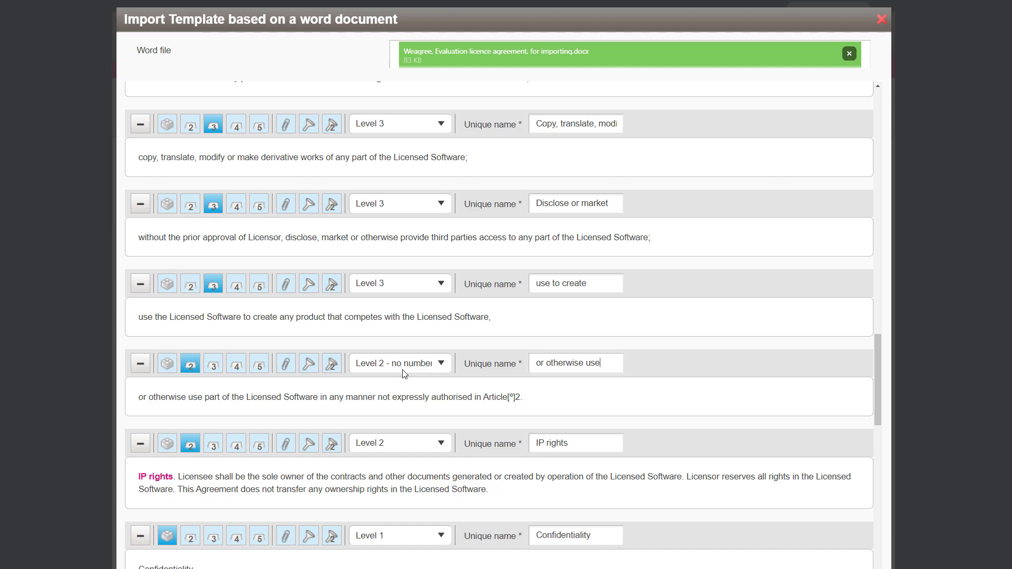
pyautogui.scroll(-3, 409, 379)
pyautogui.scroll(-4, 416, 410)
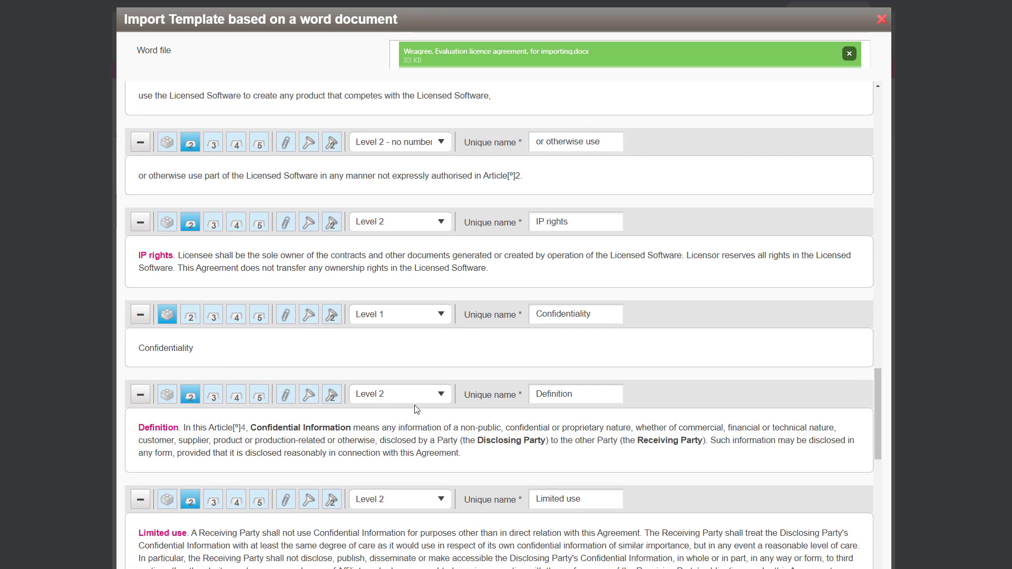
pyautogui.scroll(-8, 259, 403)
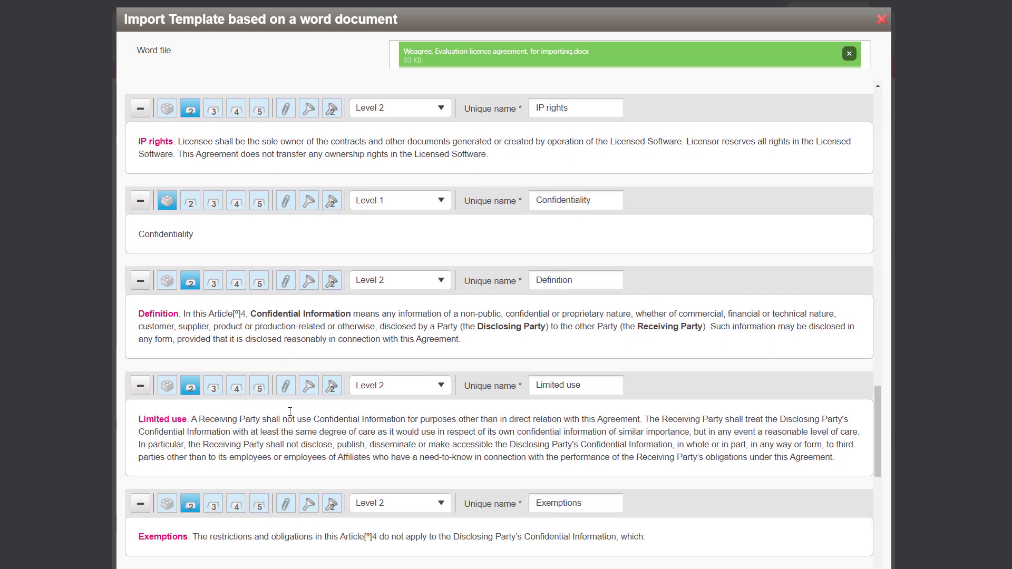
pyautogui.scroll(-1, 255, 374)
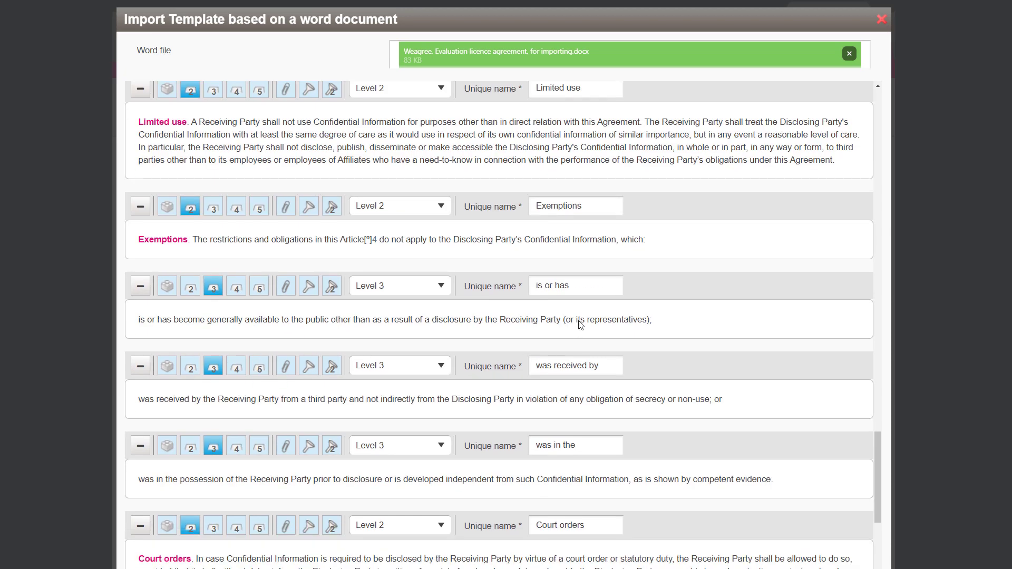
pyautogui.tripleClick(583, 287)
pyautogui.write('Generally ava')
pyautogui.press('BackSpace')
pyautogui.press('BackSpace')
pyautogui.write('vaila')
pyautogui.press('BackSpace')
pyautogui.write('able')
# - Rename the unique name of the 'was received by' exemption sub-clause to Received in good faith
pyautogui.moveTo(607, 365); pyautogui.dragTo(448, 365)
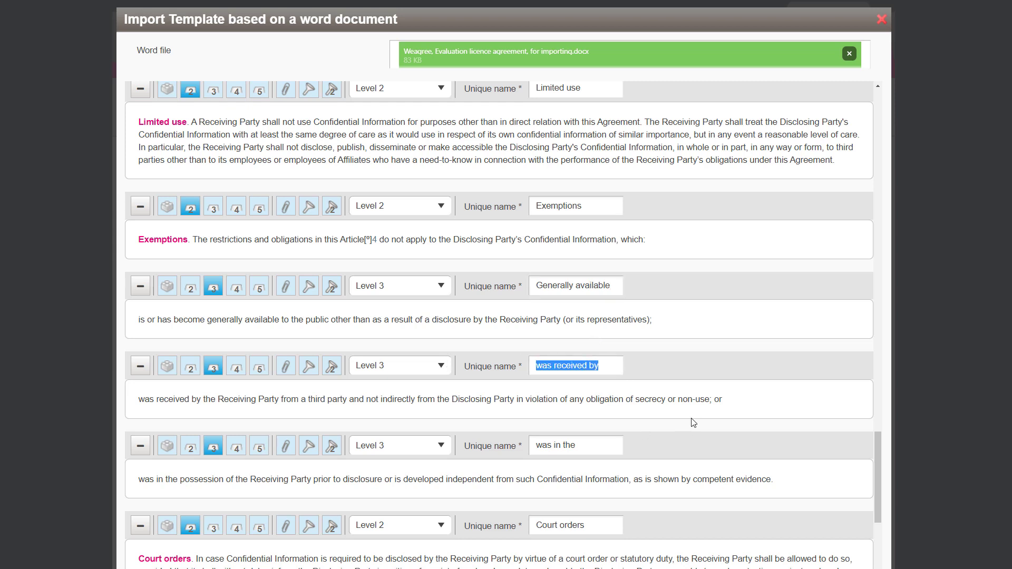
pyautogui.write('Receive')
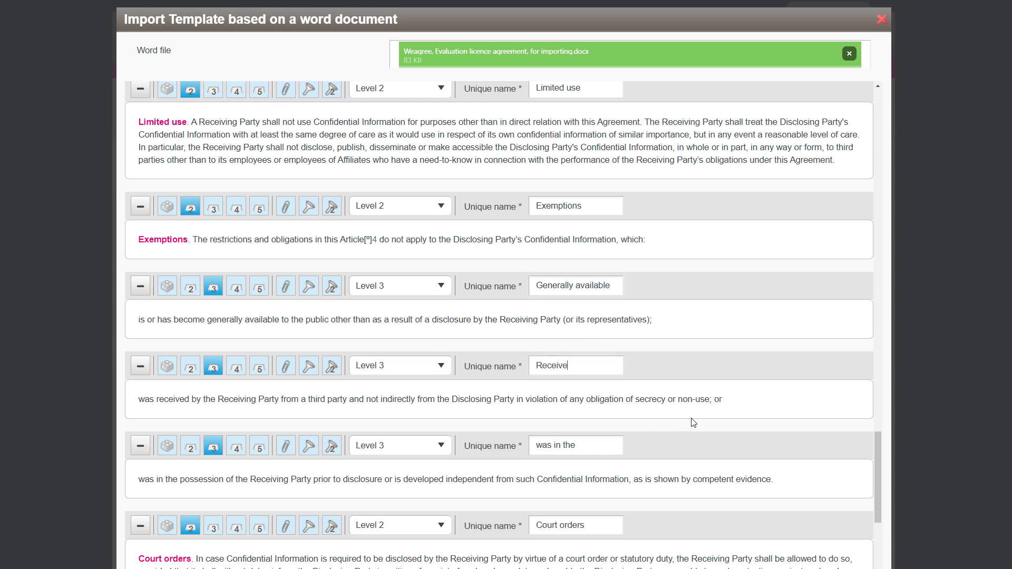
pyautogui.write('d in good faith')
# - Rename the unique name of the 'was in the' exemption sub-clause to In possession already
pyautogui.scroll(-2, 447, 440)
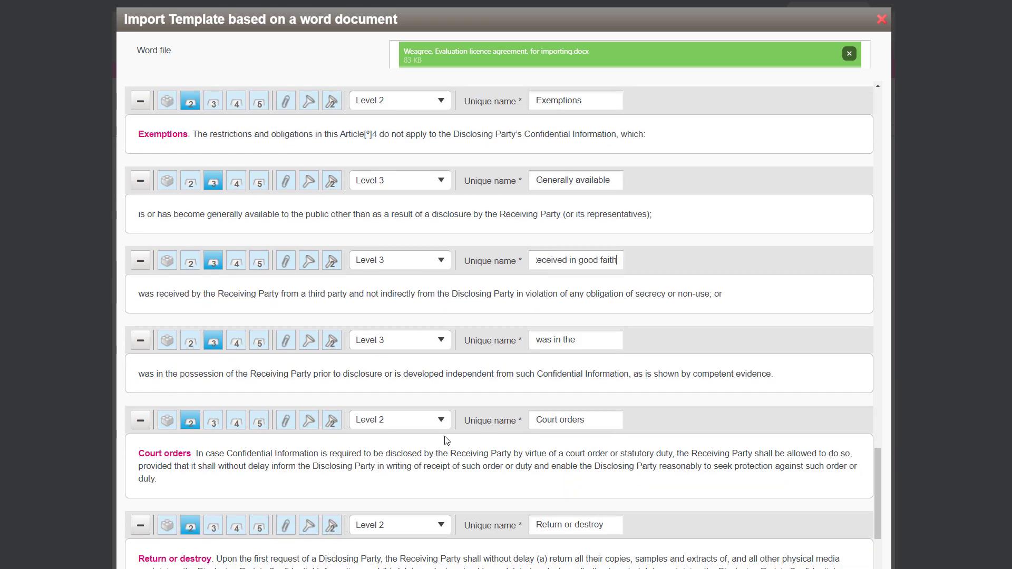
pyautogui.click(481, 343)
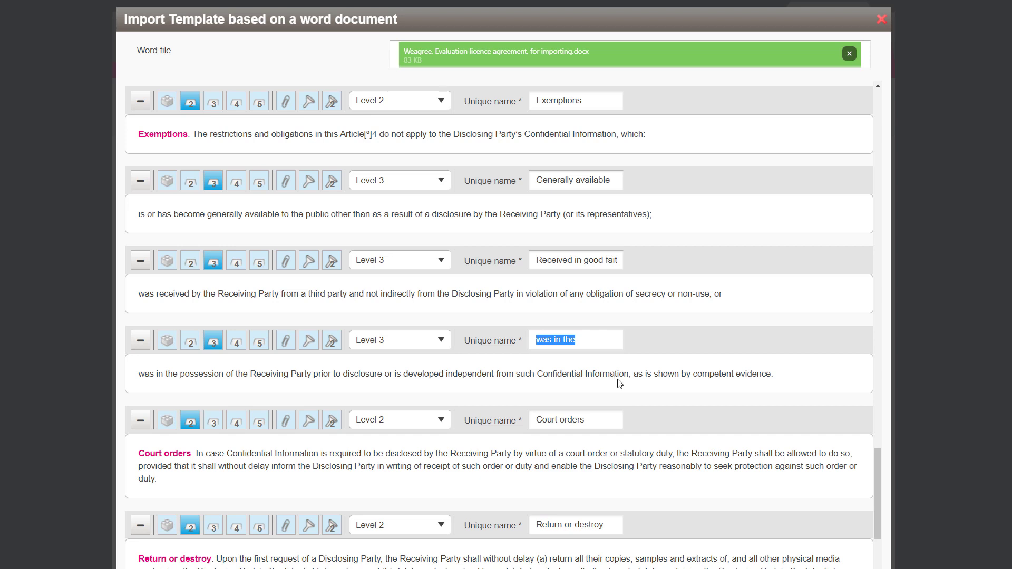
pyautogui.write('In possession already')
# - Prefix the unique name of the Severability clause with an asterisk
pyautogui.scroll(-5, 554, 410)
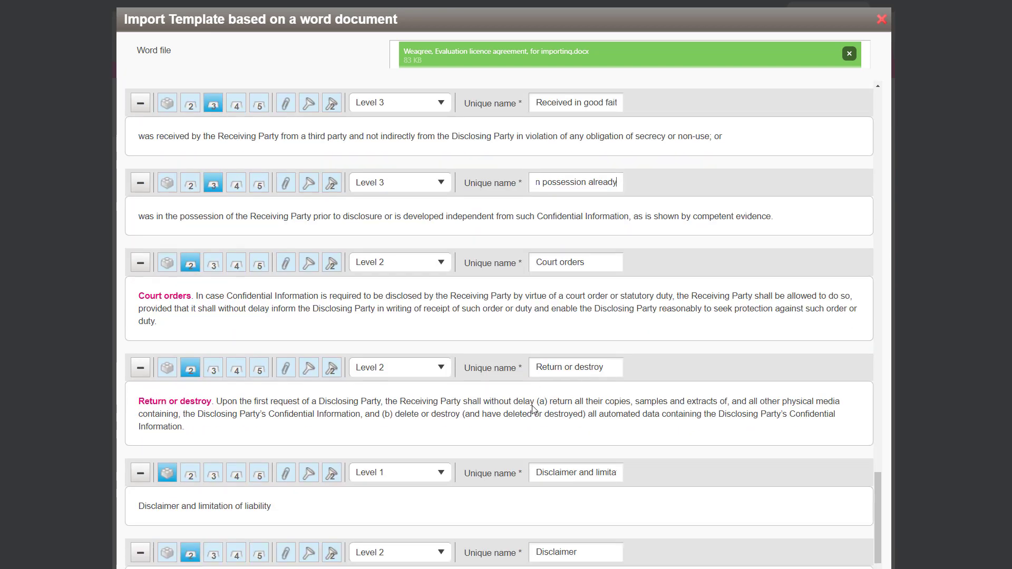
pyautogui.scroll(-6, 274, 414)
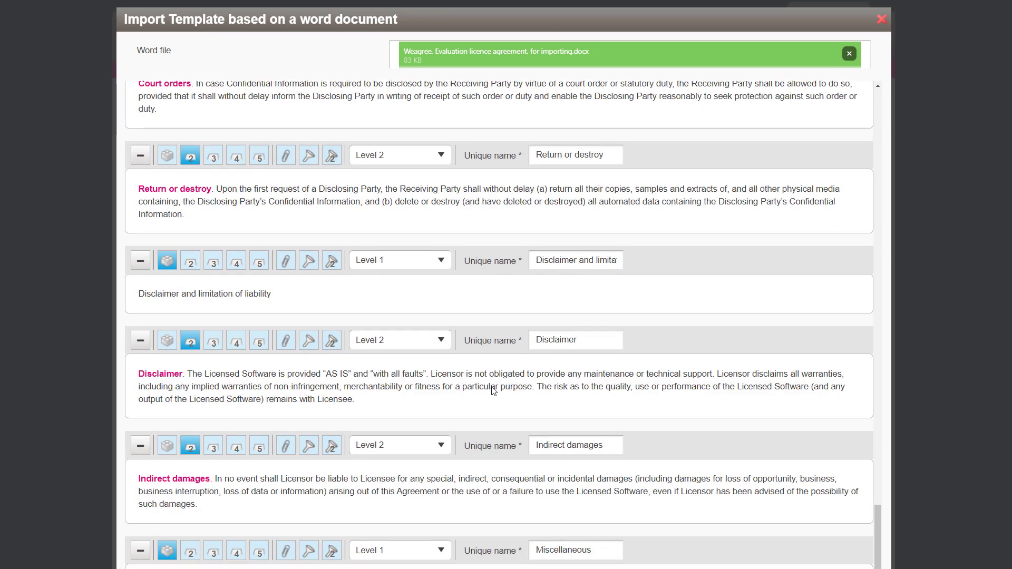
pyautogui.scroll(-4, 364, 404)
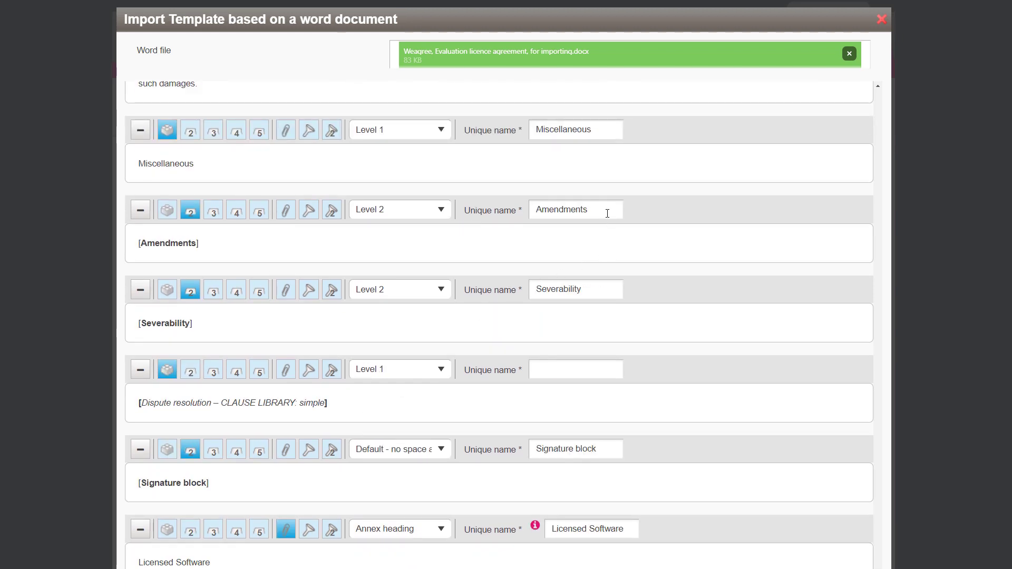
pyautogui.click(576, 294)
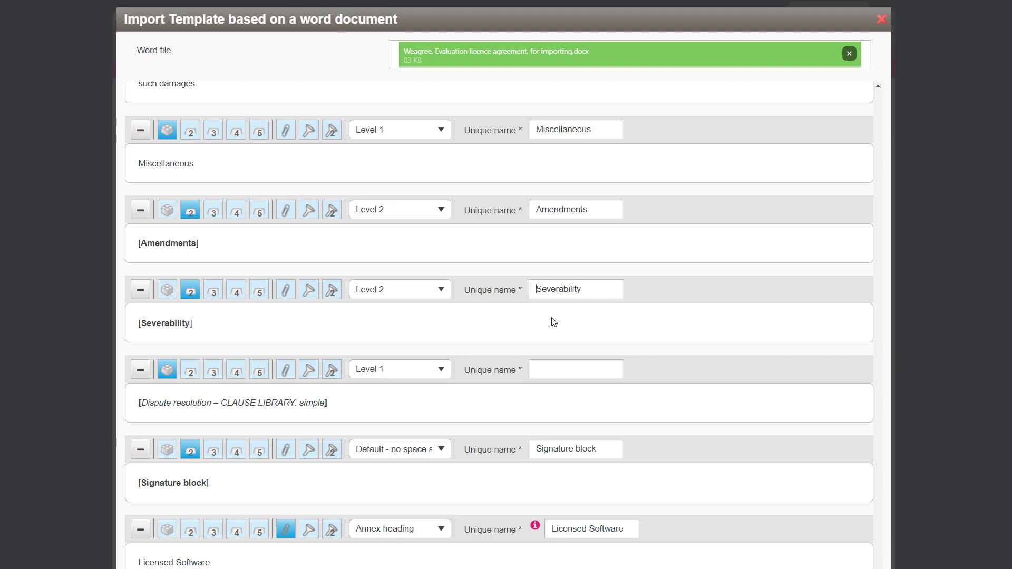
pyautogui.write('*')
pyautogui.click(541, 214)
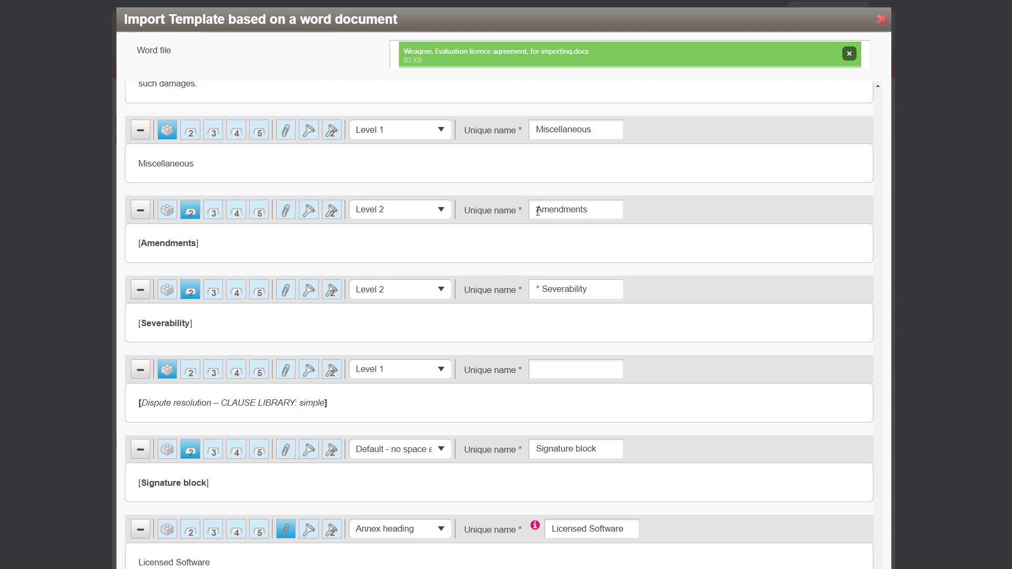
# - Prefix the unique name of the Amendments clause with an asterisk
pyautogui.write('*')
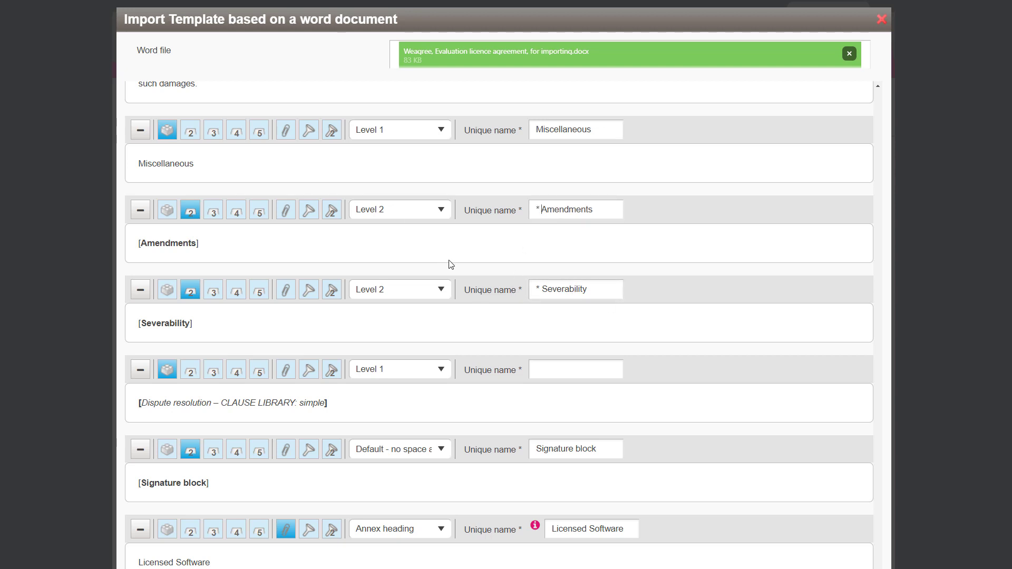
pyautogui.scroll(-1, 530, 348)
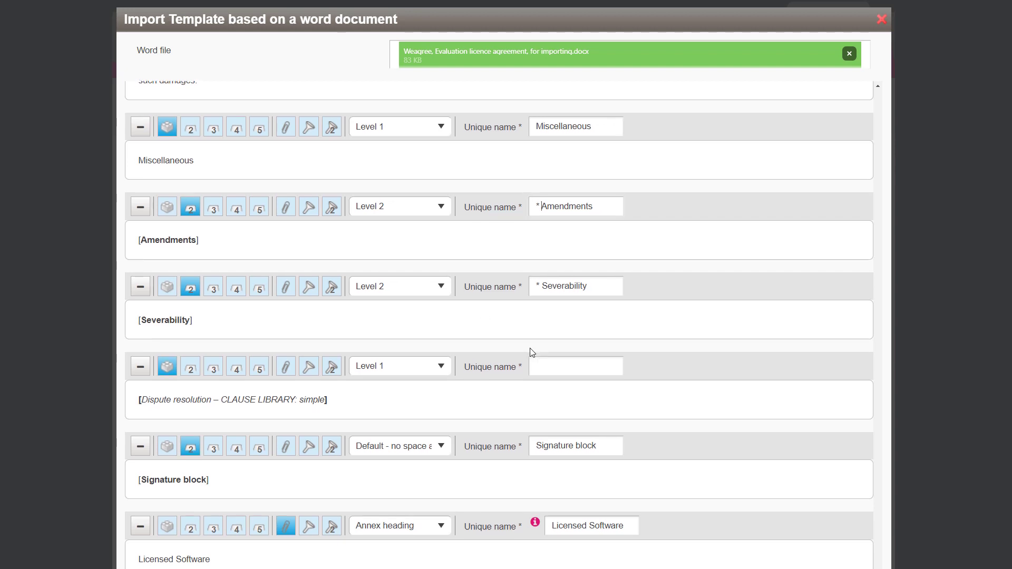
# - Give the dispute resolution clause library block the unique name * Dispute resolution
pyautogui.click(538, 364)
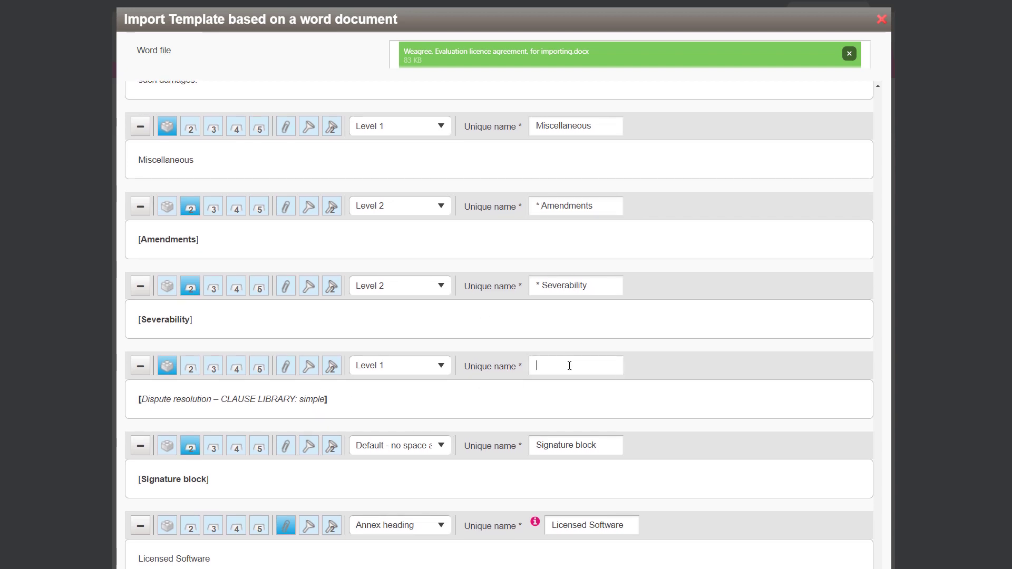
pyautogui.scroll(-1, 587, 371)
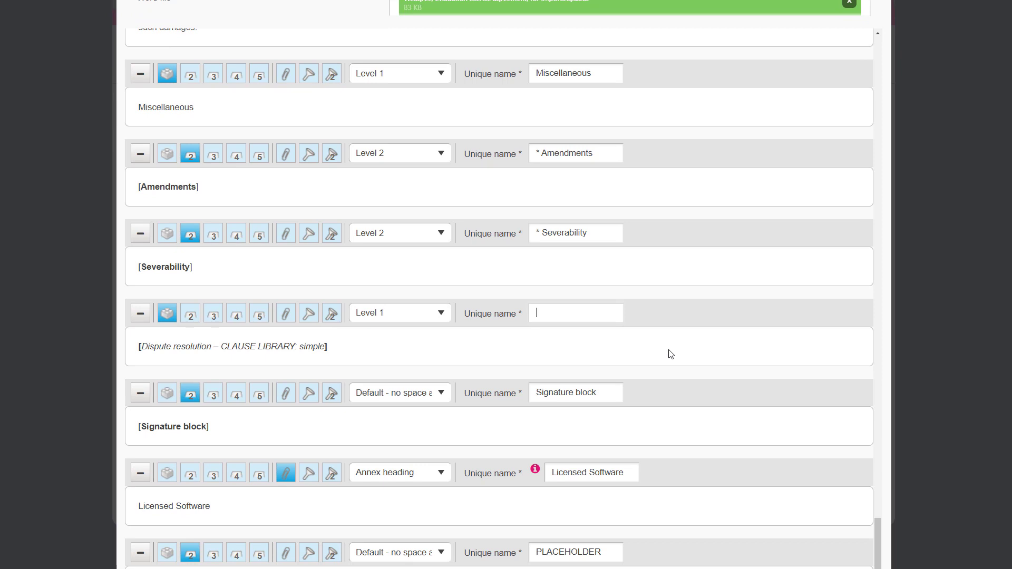
pyautogui.write('Dispute resolution')
pyautogui.press('Home')
pyautogui.write('*')
# - Prefix the unique name of the Signature block with an asterisk
pyautogui.scroll(-1, 629, 367)
pyautogui.click(535, 339)
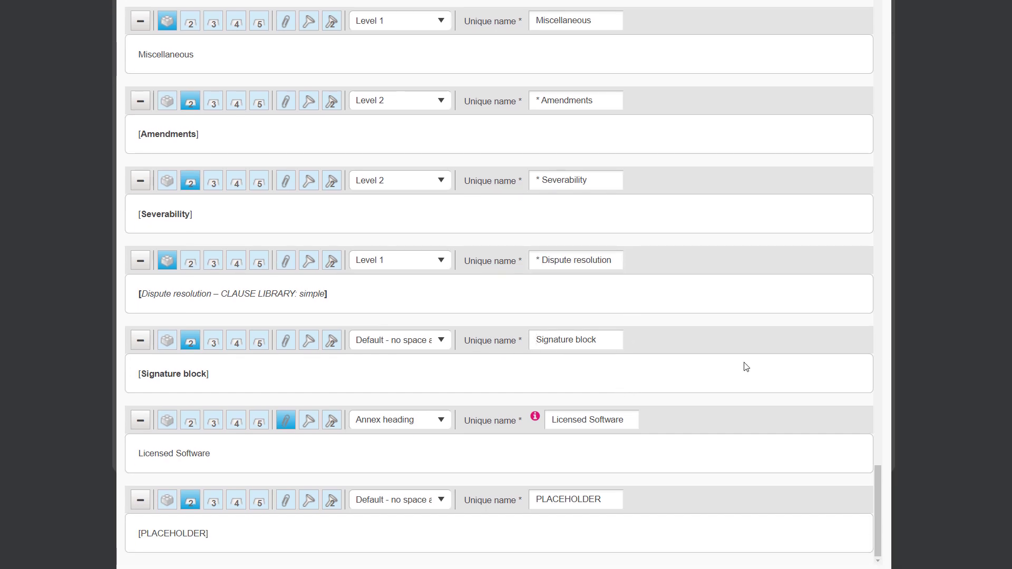
pyautogui.write('*')
# - Rename the PLACEHOLDER block's unique name to Placeholder and save and close the import
pyautogui.scroll(-1, 474, 419)
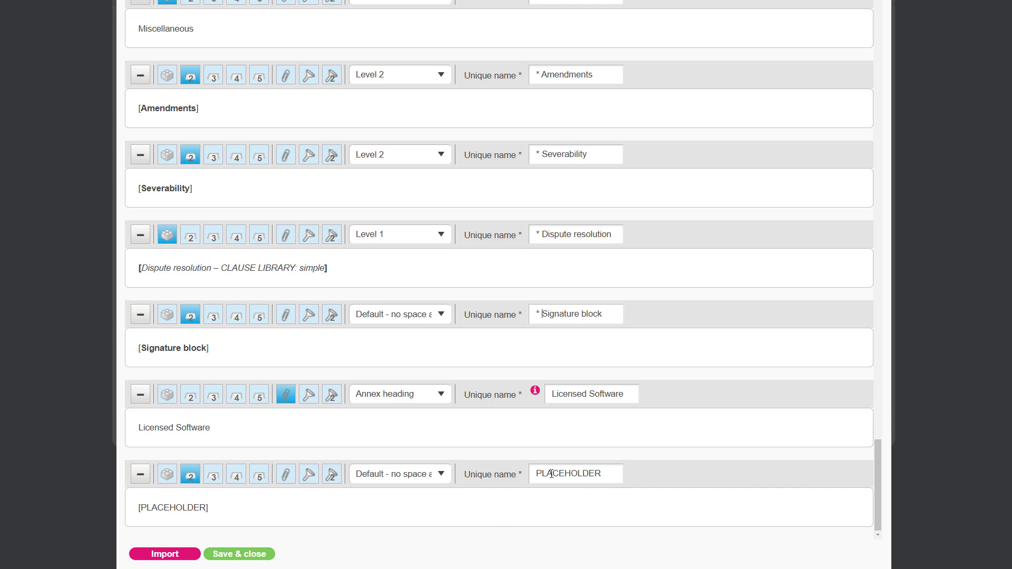
pyautogui.doubleClick(569, 481)
pyautogui.write('Placeholder')
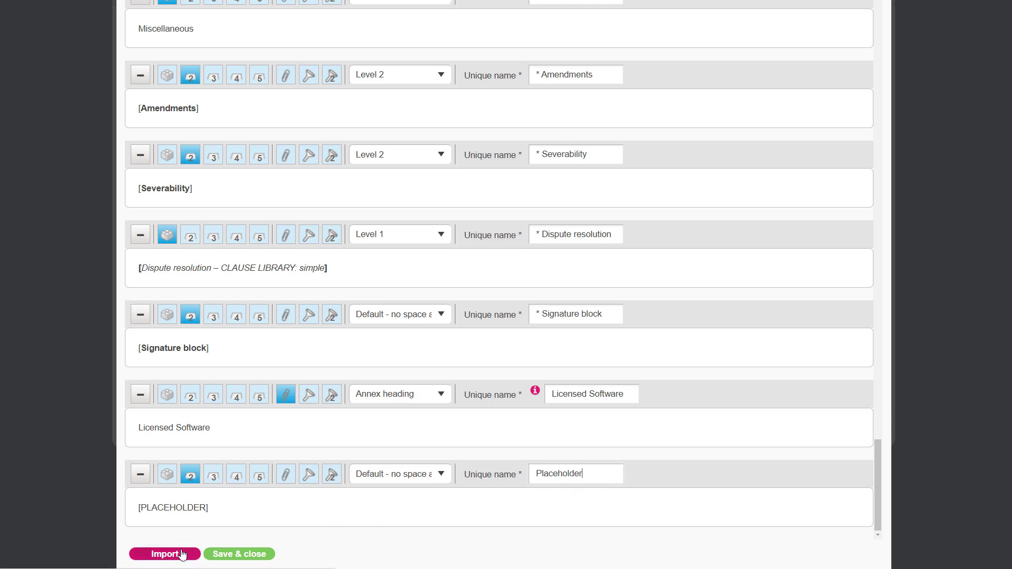
pyautogui.click(232, 557)
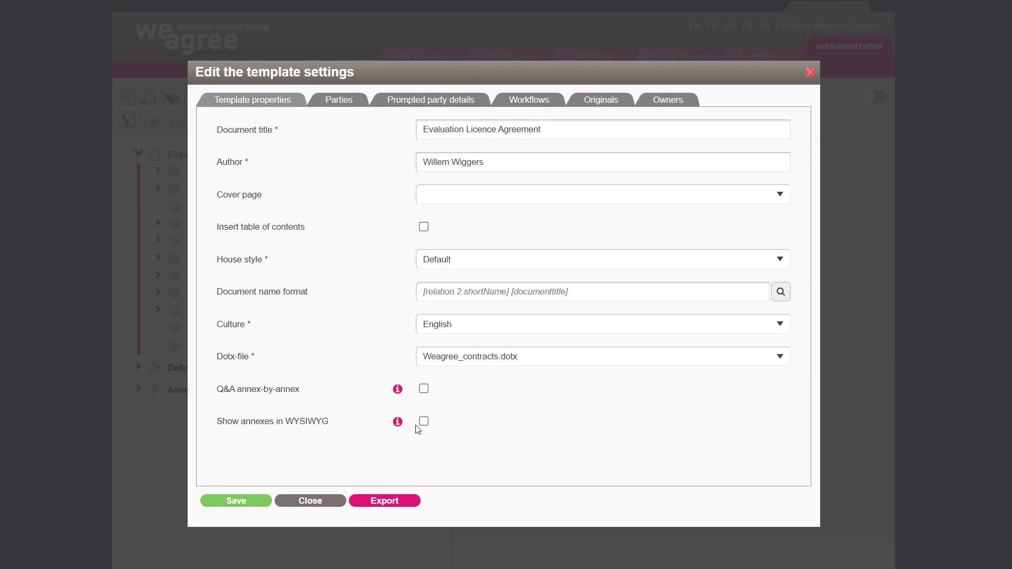
# - Adjust the template properties' cover page, table of contents and show-annexes-in-WYSIWYG options
pyautogui.click(424, 196)
pyautogui.click(452, 235)
pyautogui.click(425, 227)
pyautogui.click(424, 422)
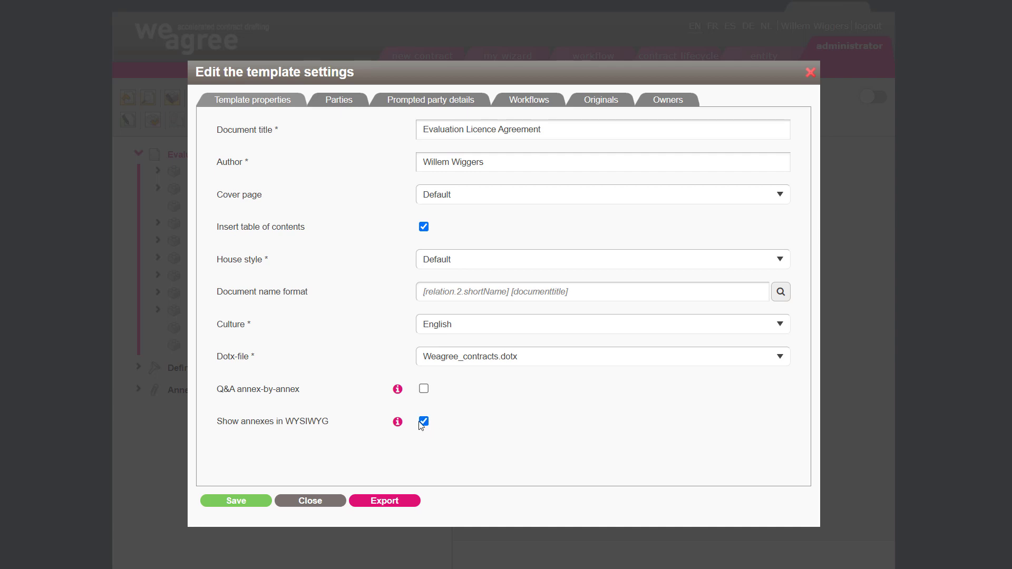
# - Set the party references to Licensor and Licensee, making the Licensee a private limited company
pyautogui.click(338, 107)
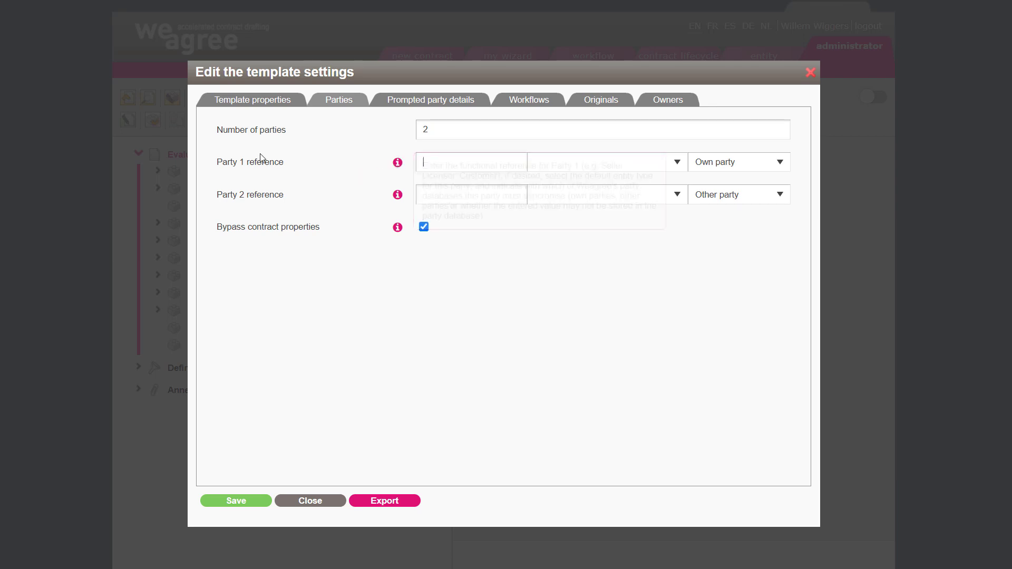
pyautogui.write('Licesorn')
pyautogui.click(453, 195)
pyautogui.write('Licensee')
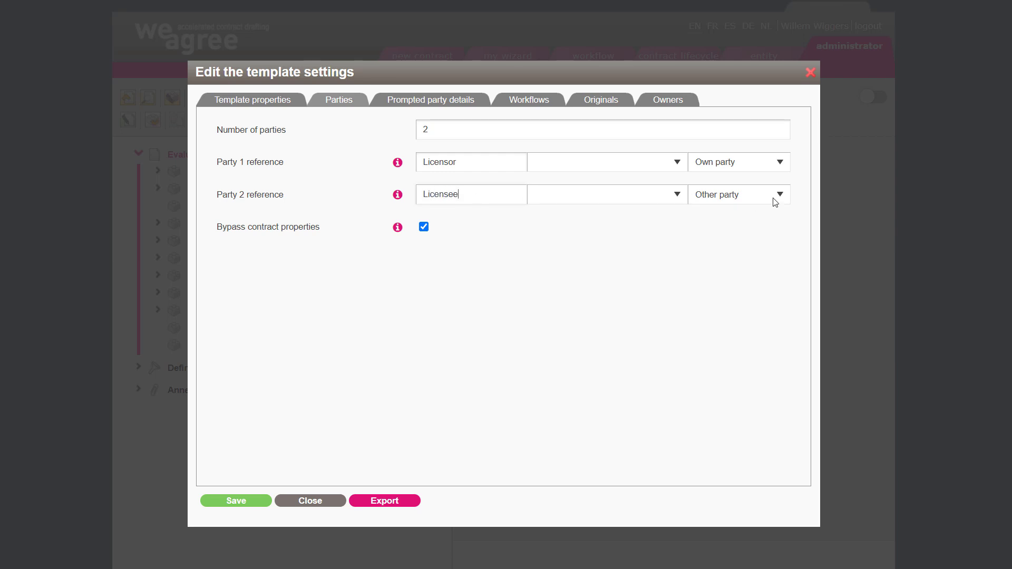
pyautogui.click(567, 194)
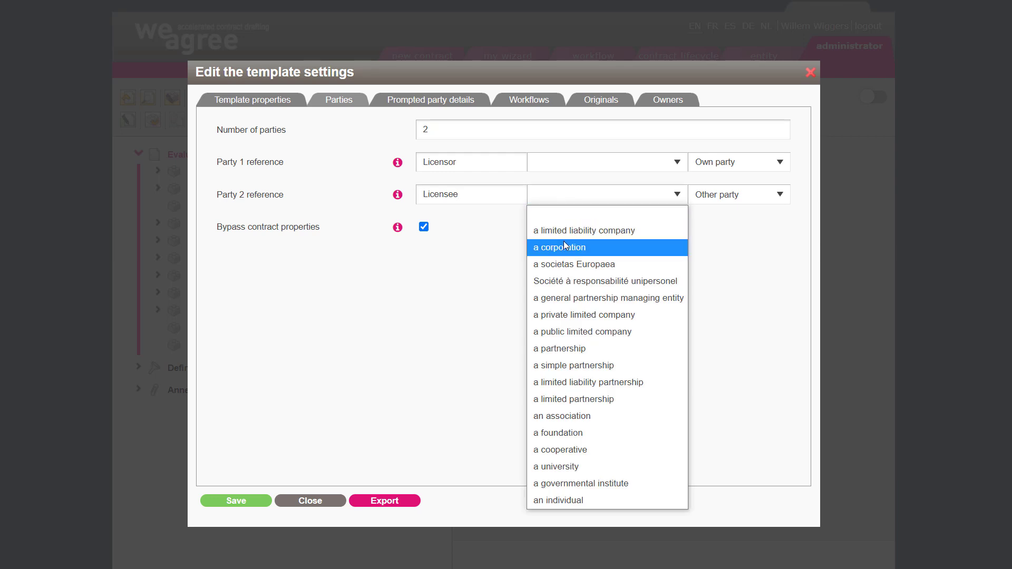
pyautogui.click(533, 315)
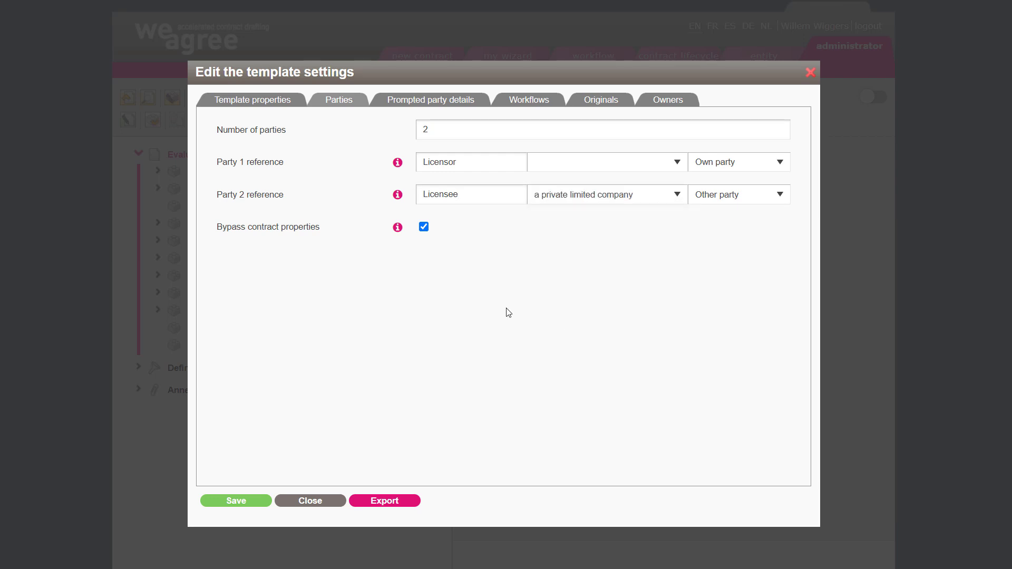
# - Save the template settings, review the uploaded originals, and save and close the dialog
pyautogui.click(226, 503)
pyautogui.click(605, 102)
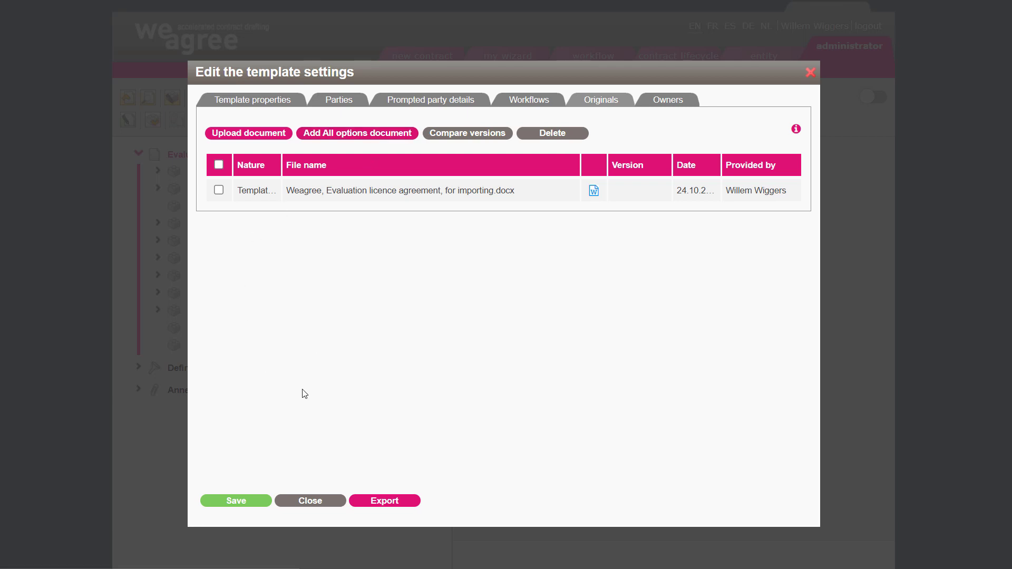
pyautogui.click(231, 504)
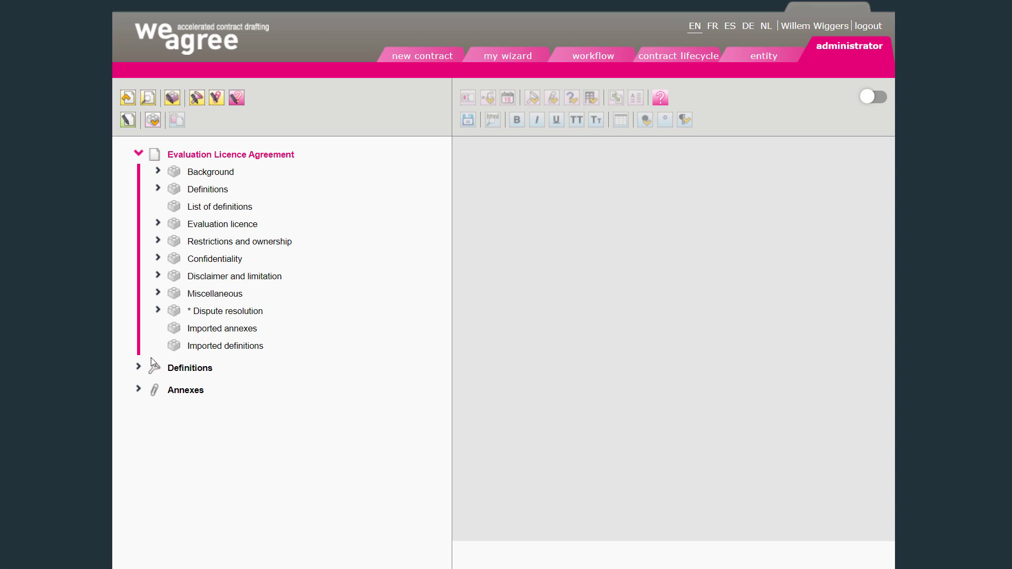
# - Expand the Definitions, Annexes and Background branches of the template tree
pyautogui.click(139, 368)
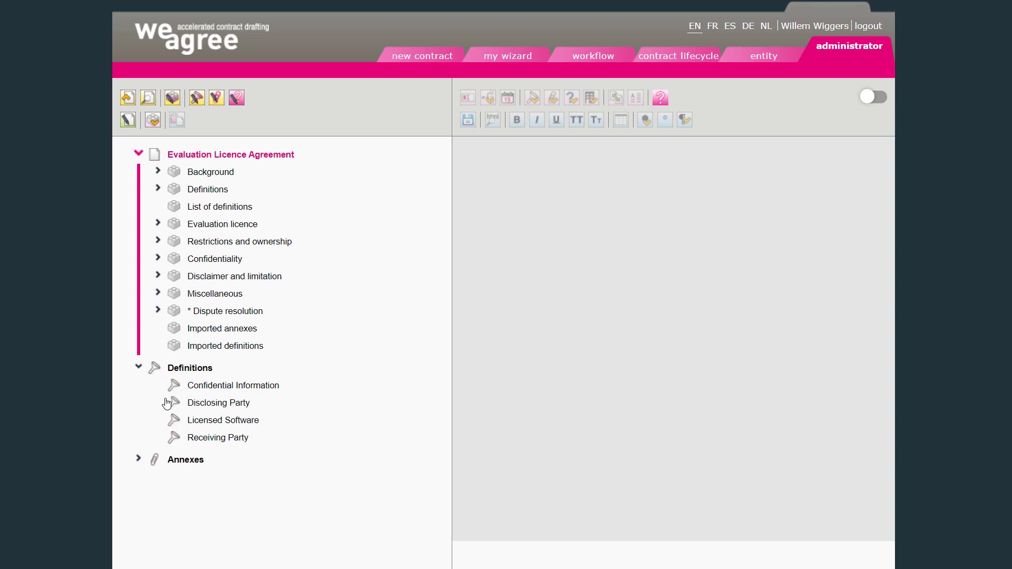
pyautogui.click(139, 459)
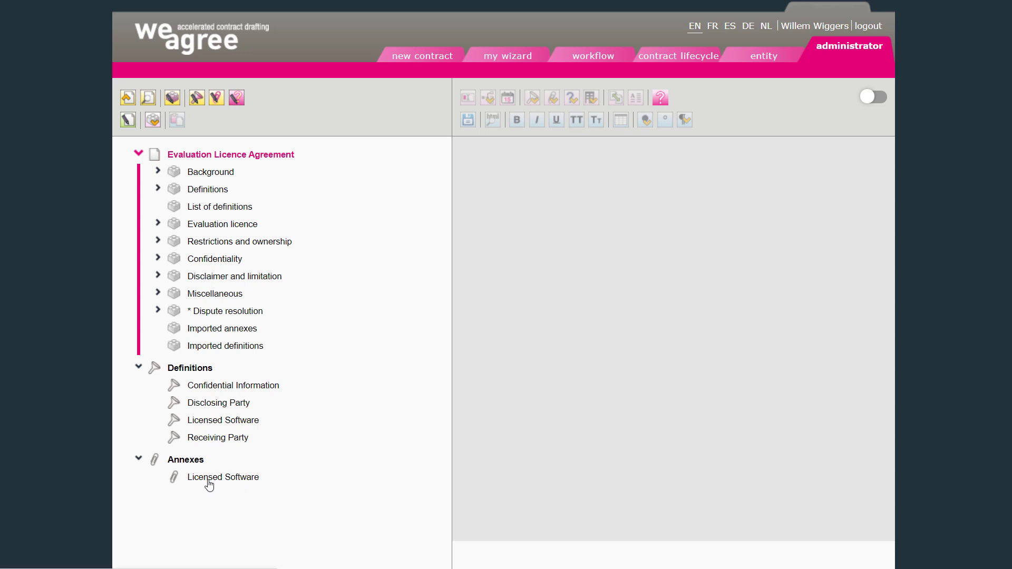
pyautogui.click(158, 170)
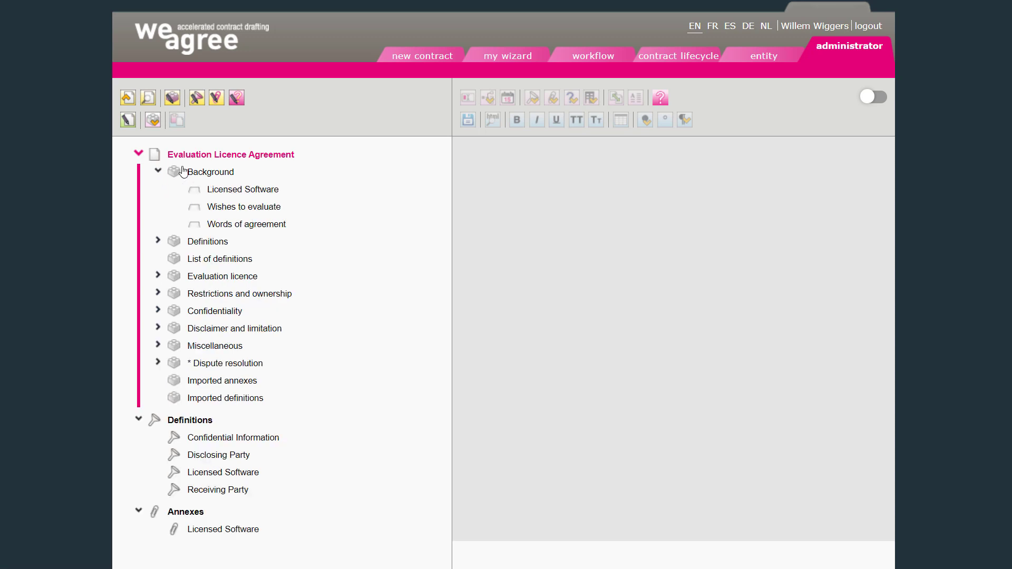
# - Move the List of definitions block under the Definitions block as a sub-clause
pyautogui.click(158, 241)
pyautogui.click(210, 245)
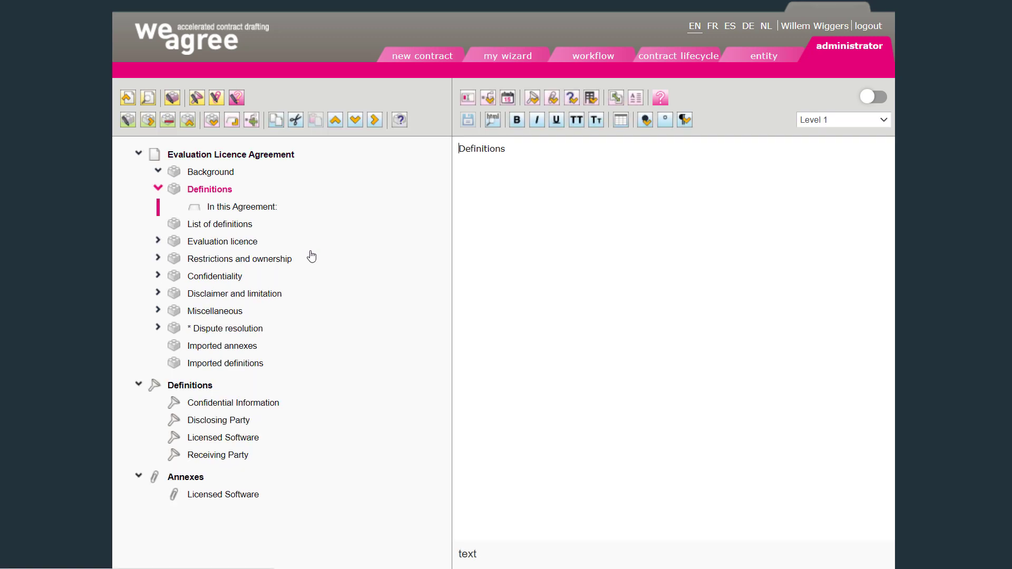
pyautogui.click(237, 225)
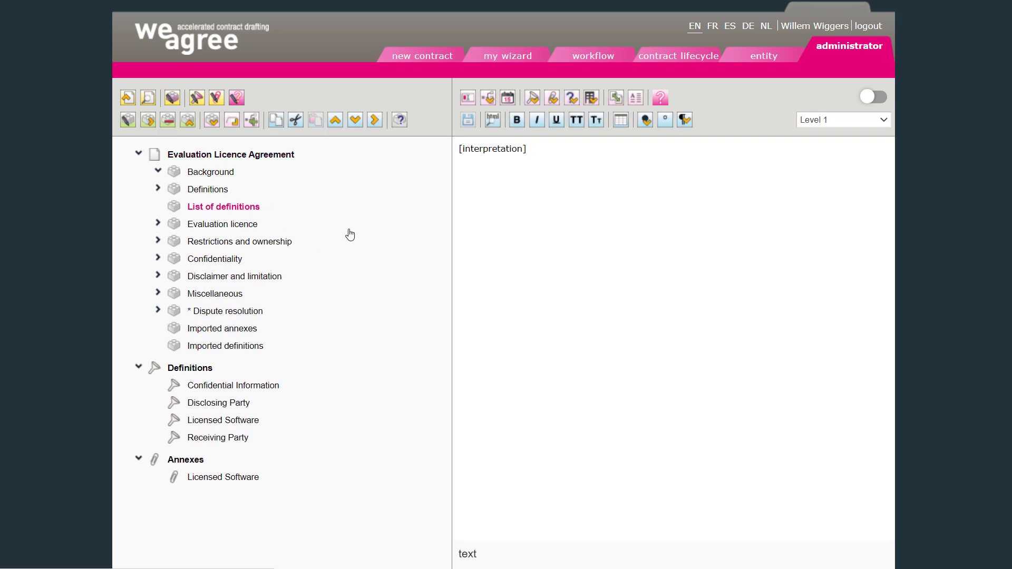
pyautogui.click(373, 125)
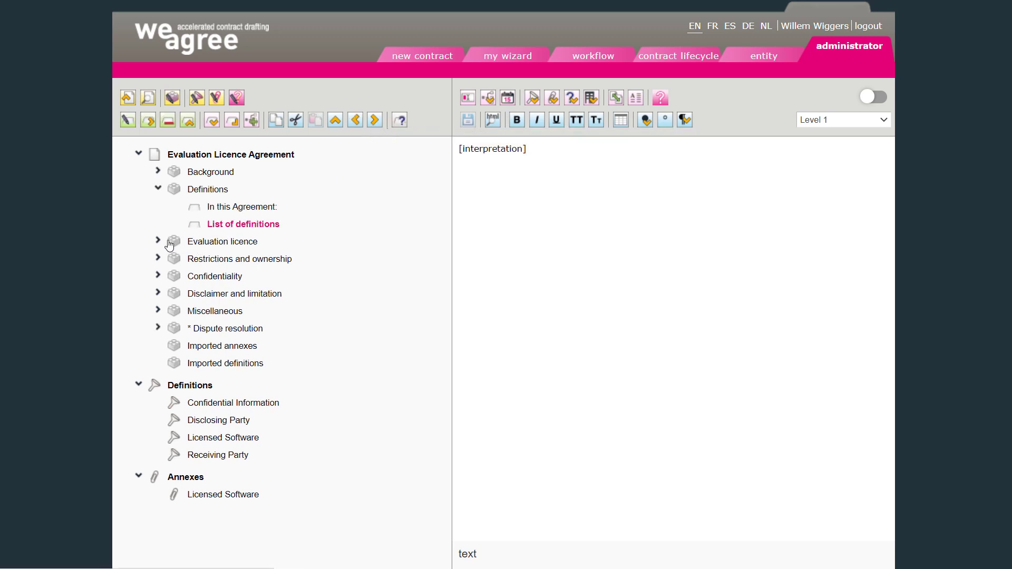
# - Delete the Definitions block together with everything underneath it
pyautogui.click(204, 194)
pyautogui.click(168, 121)
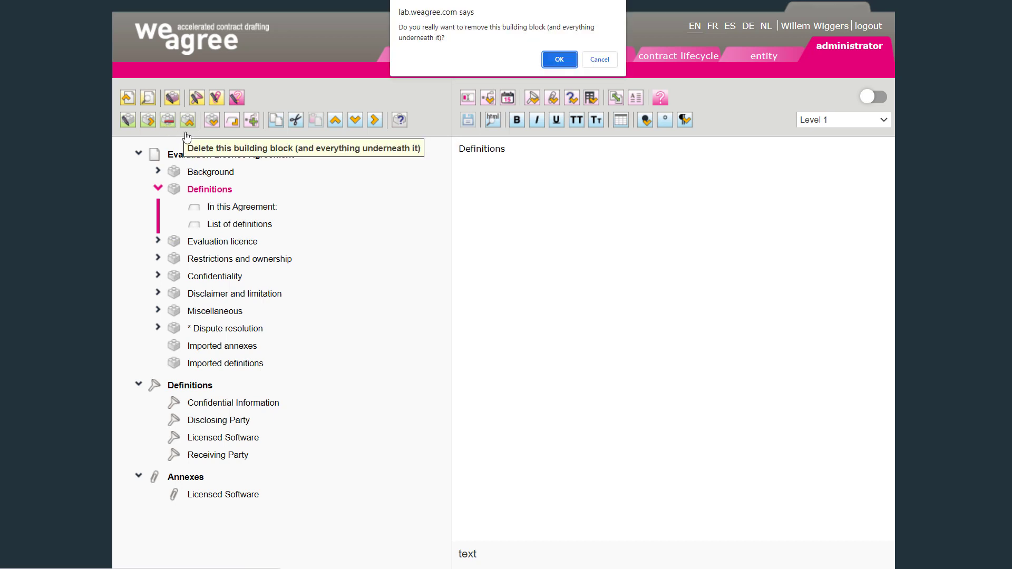
pyautogui.click(559, 60)
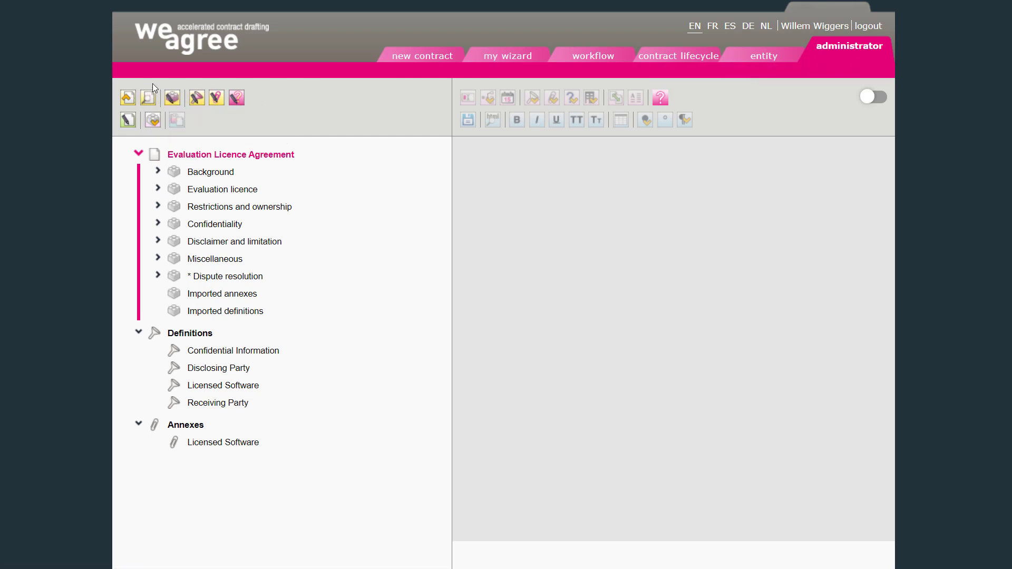
# - Insert the clause library block Parties block - the standard into the template
pyautogui.click(170, 99)
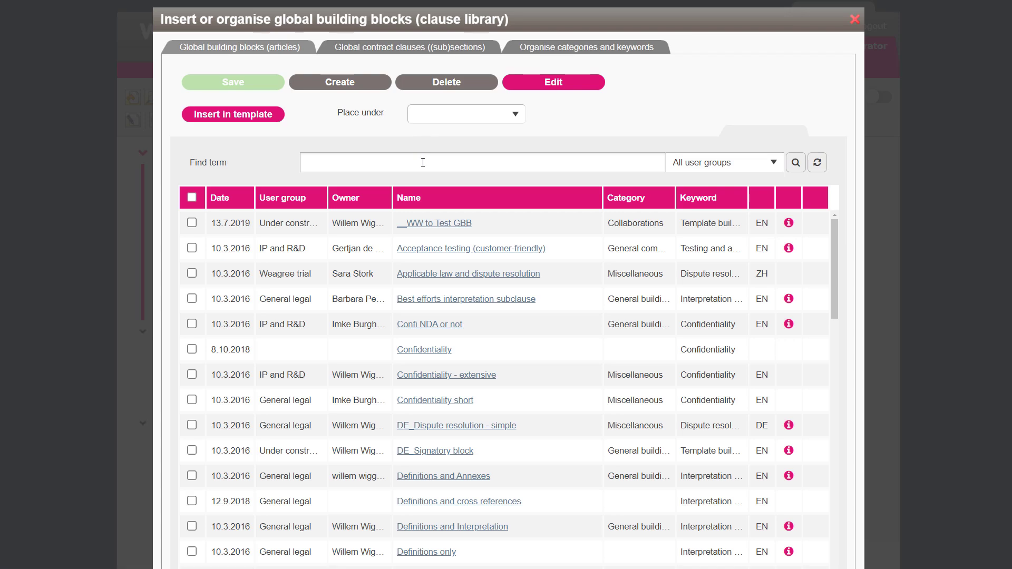
pyautogui.write('part')
pyautogui.click(470, 303)
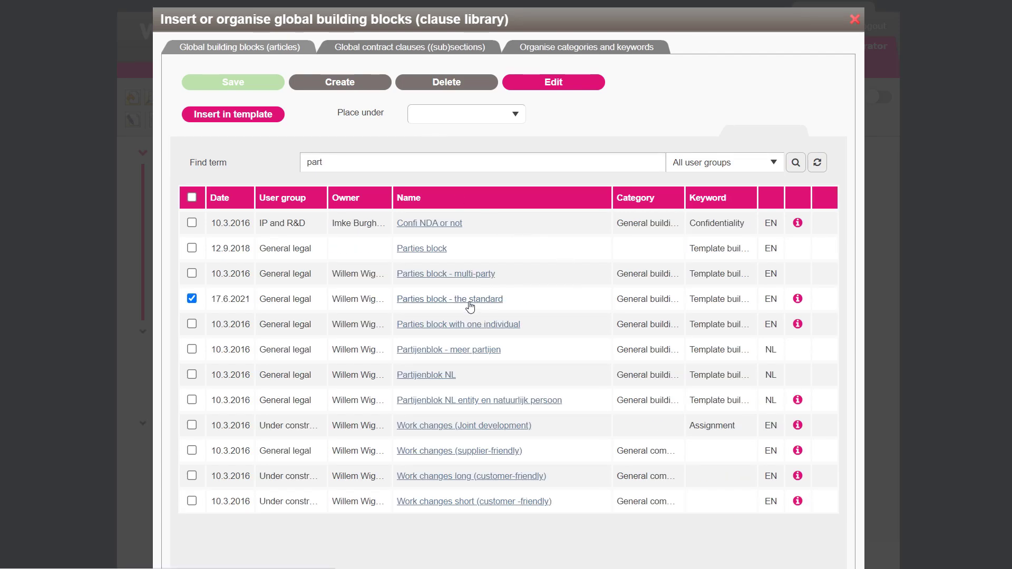
pyautogui.click(272, 119)
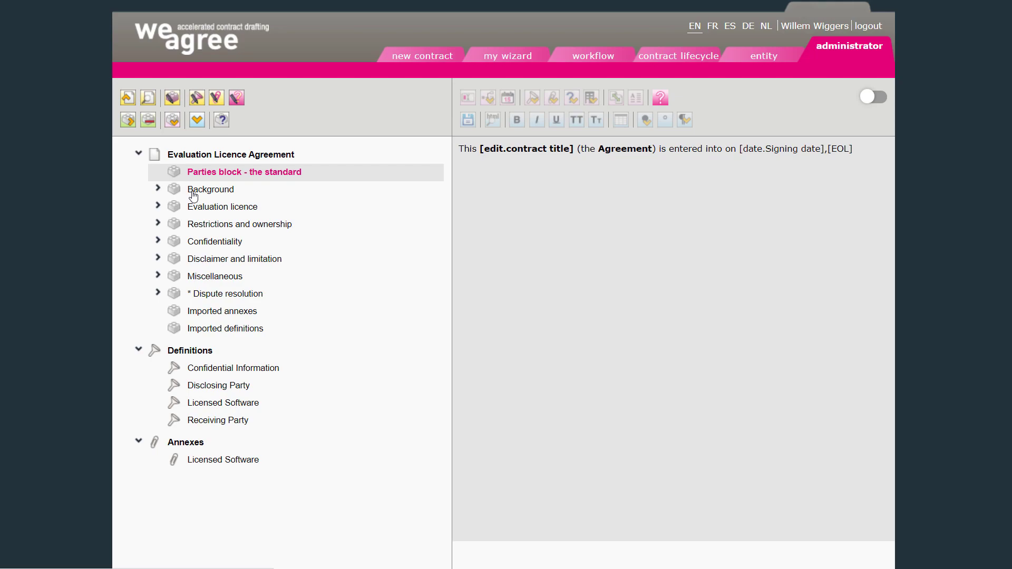
# - Insert the clause library block Definitions only, placed under Background
pyautogui.click(193, 193)
pyautogui.click(171, 104)
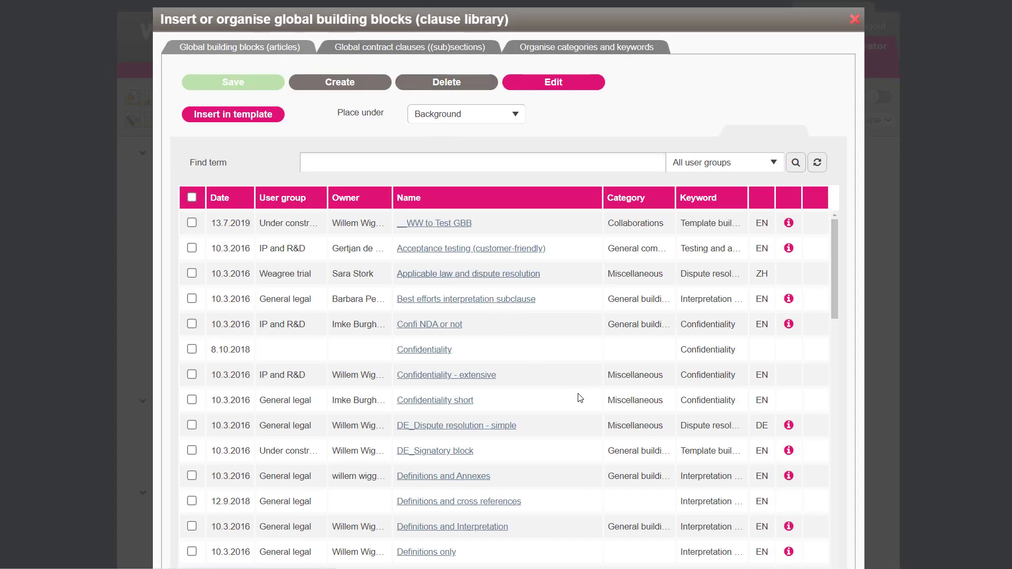
pyautogui.click(419, 554)
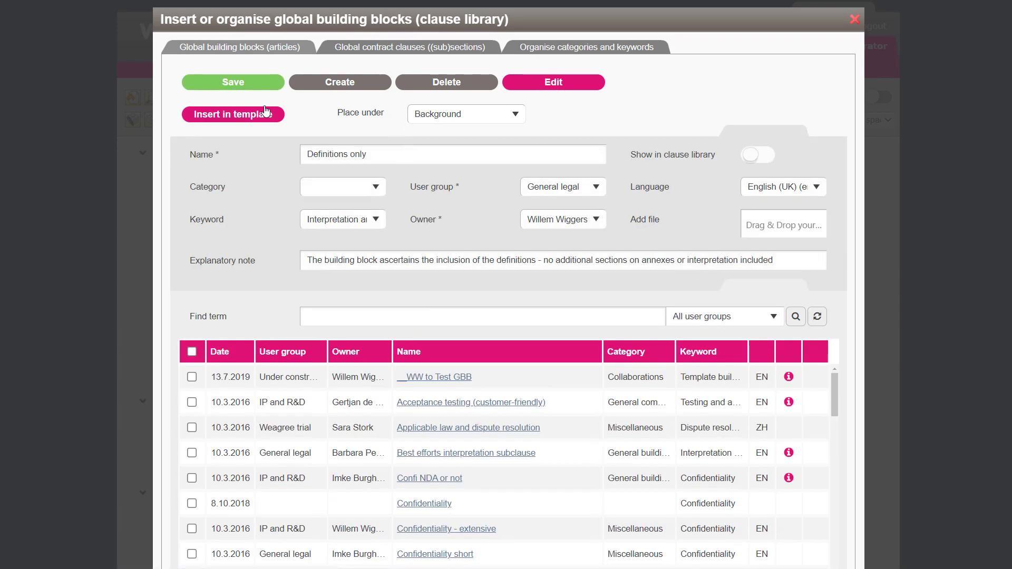
pyautogui.click(242, 114)
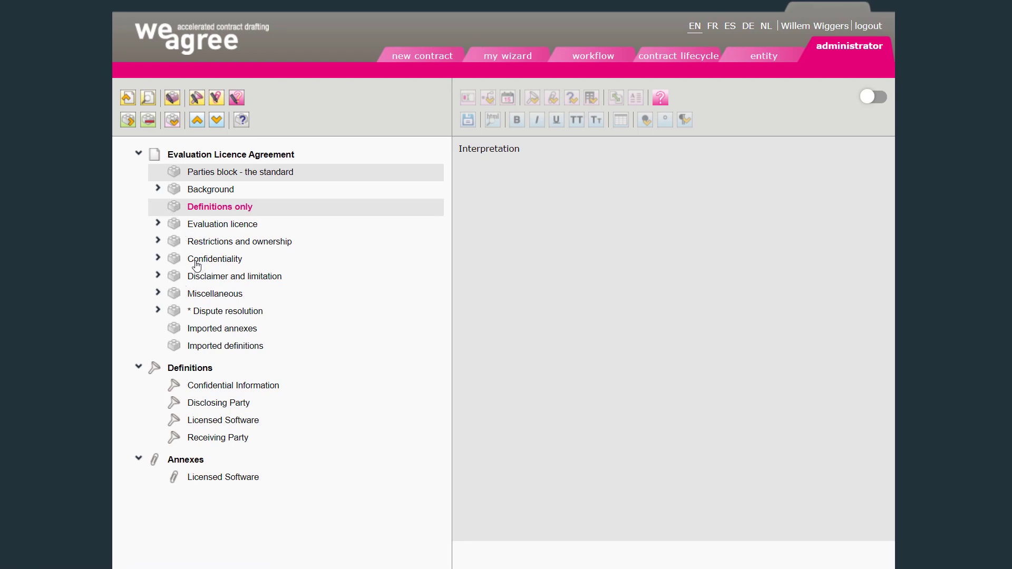
# - Delete the * Amendments sub-clause from the Miscellaneous block
pyautogui.click(157, 293)
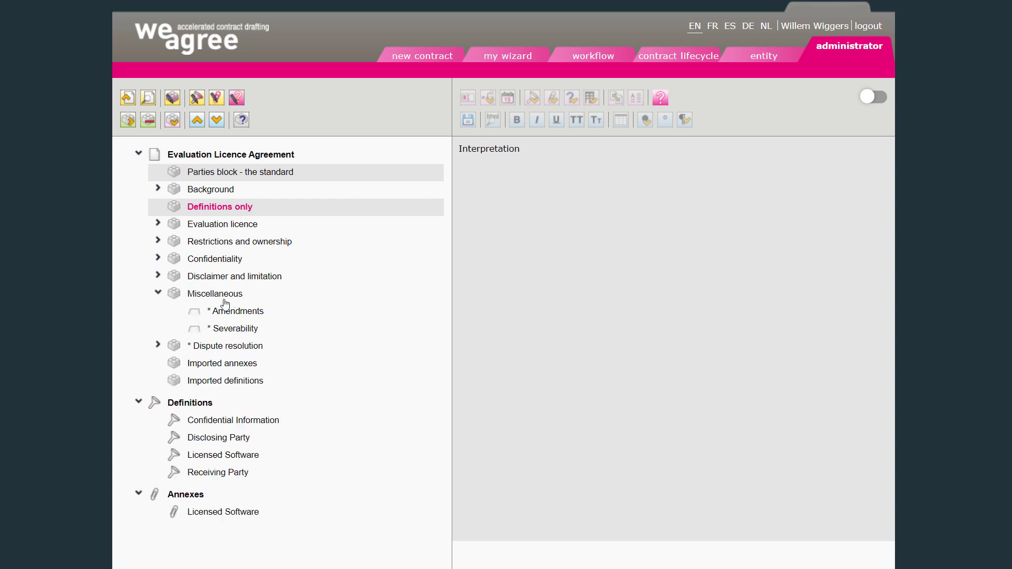
pyautogui.click(222, 312)
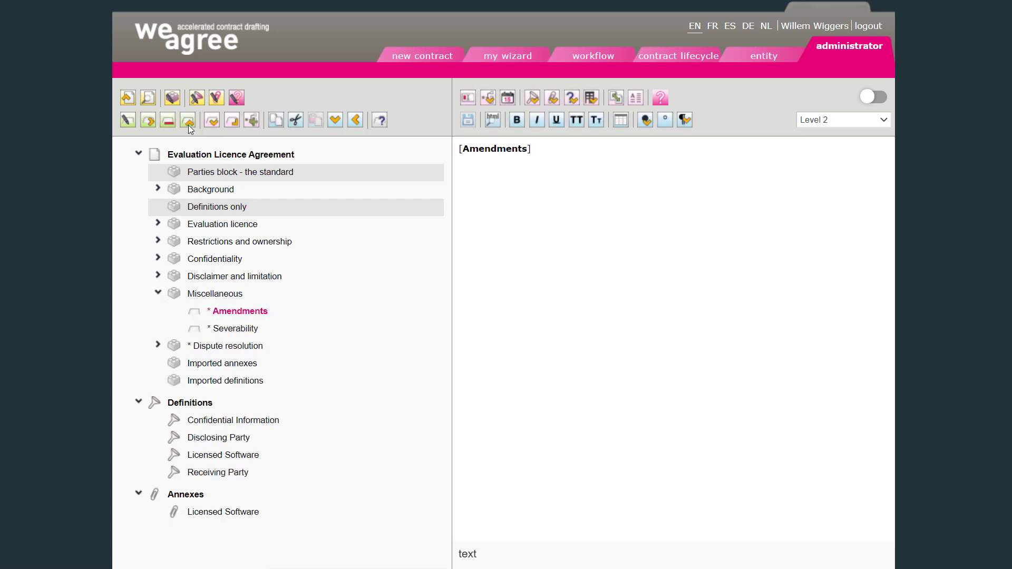
pyautogui.click(168, 122)
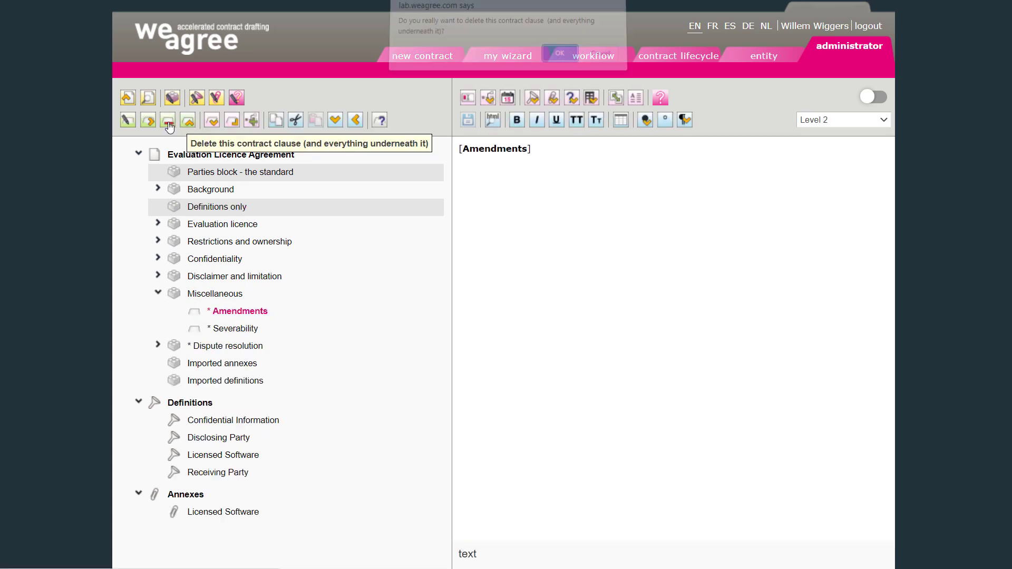
pyautogui.click(559, 60)
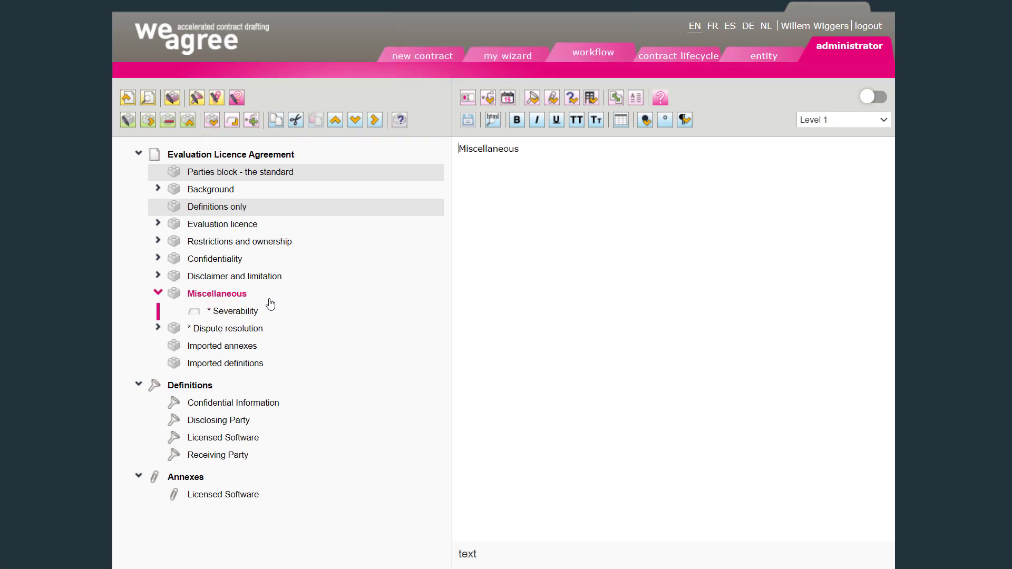
# - Delete the * Severability sub-clause from the Miscellaneous block
pyautogui.click(239, 313)
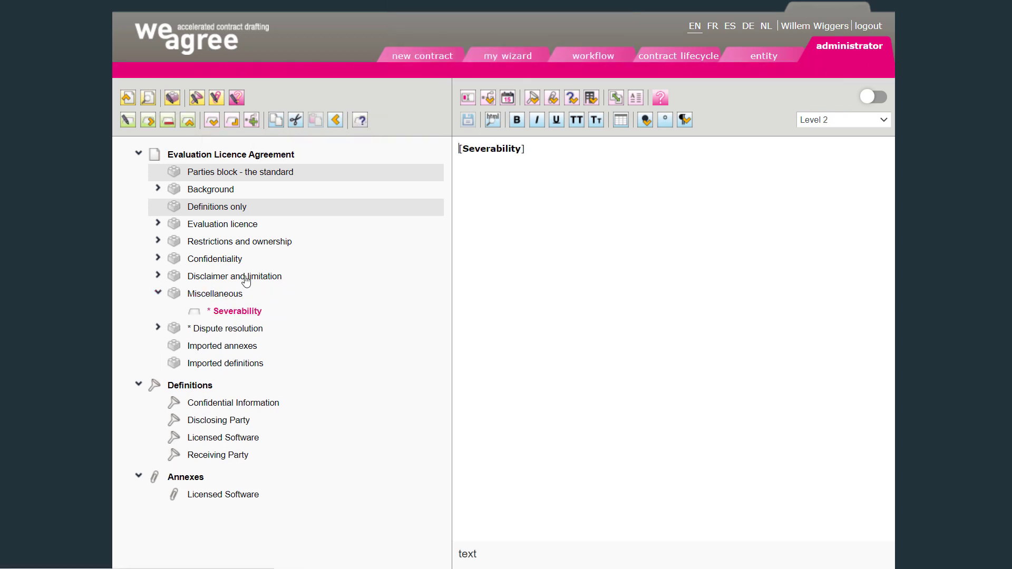
pyautogui.click(169, 121)
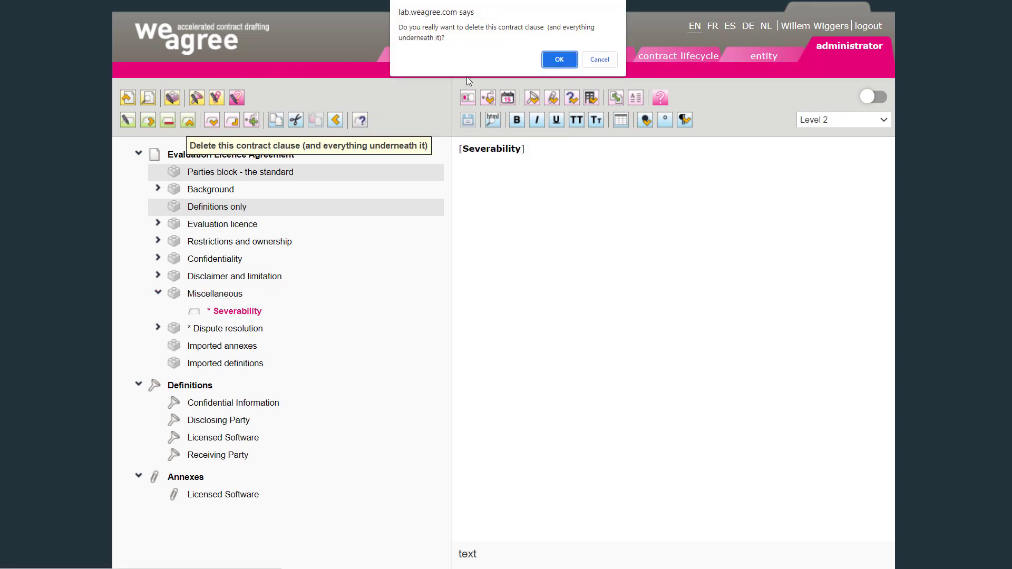
pyautogui.click(560, 60)
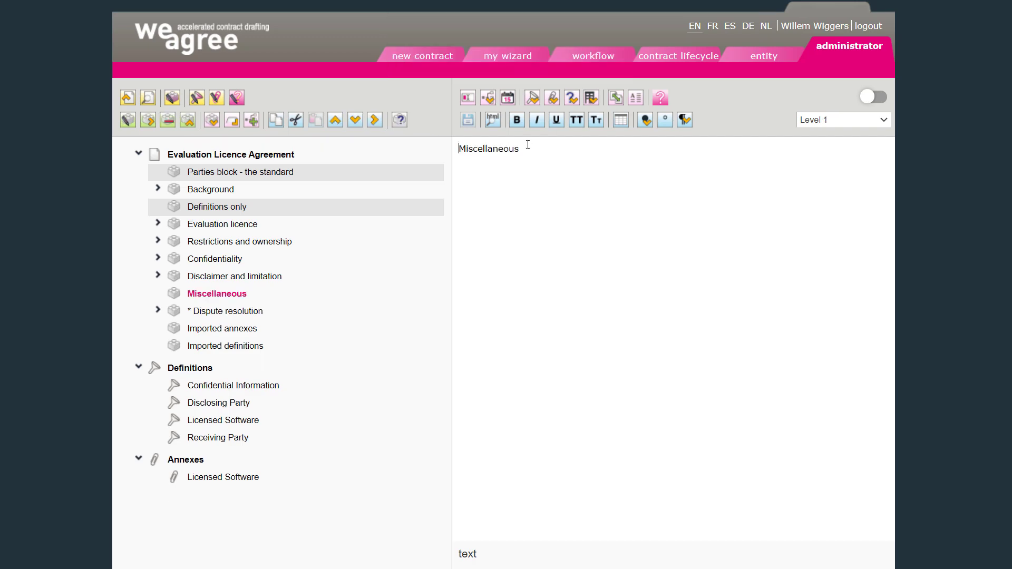
# - Insert the library clauses Amendments, Counterparts and Severability into the Miscellaneous block
pyautogui.click(172, 97)
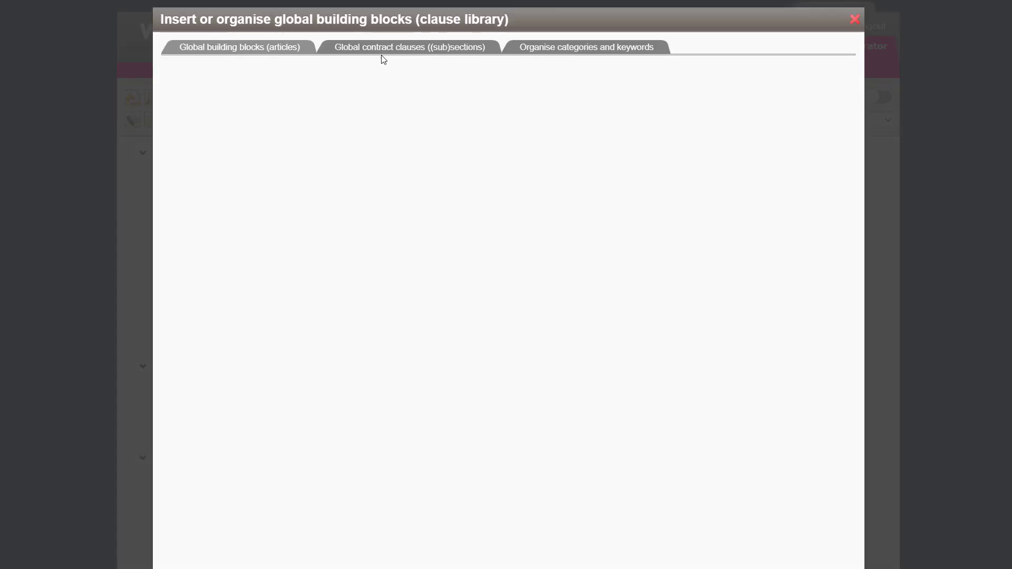
pyautogui.click(412, 55)
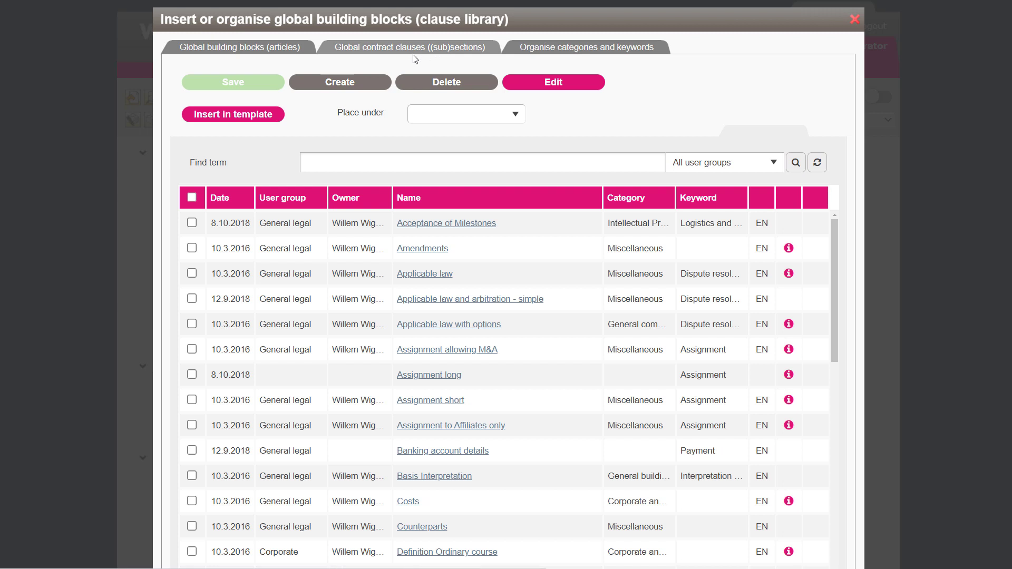
pyautogui.click(192, 248)
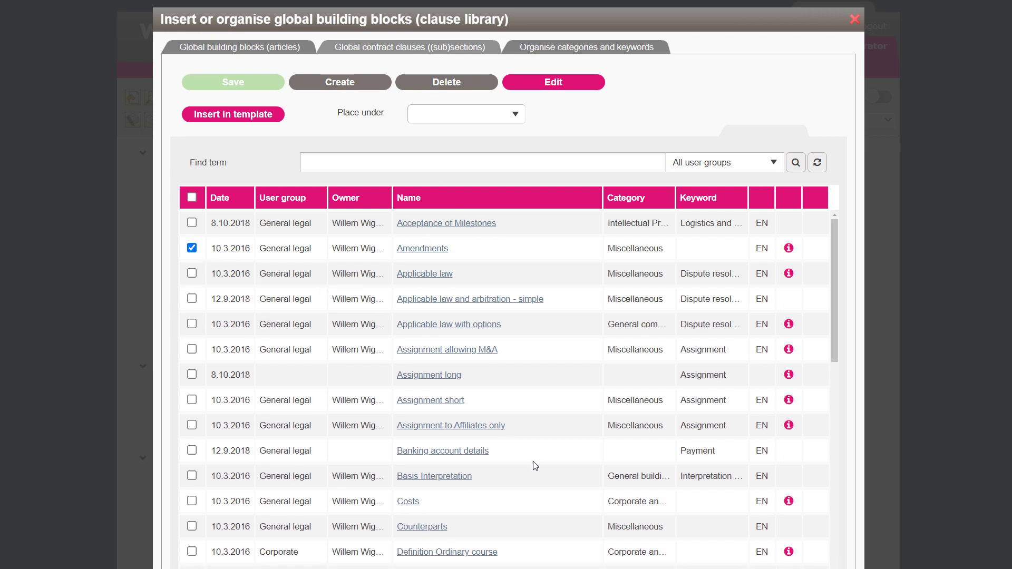
pyautogui.scroll(-2, 537, 469)
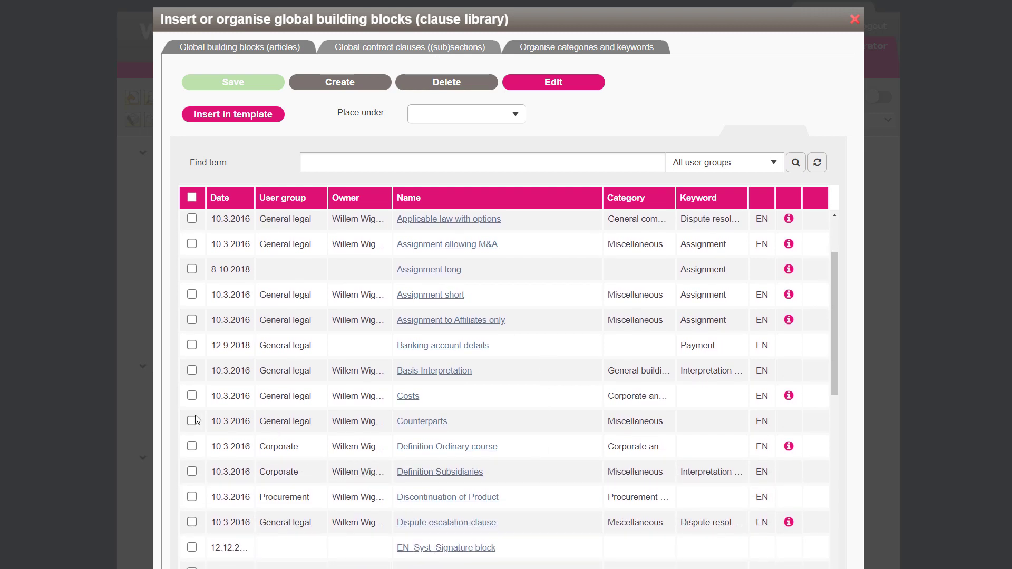
pyautogui.click(192, 421)
pyautogui.scroll(-10, 540, 393)
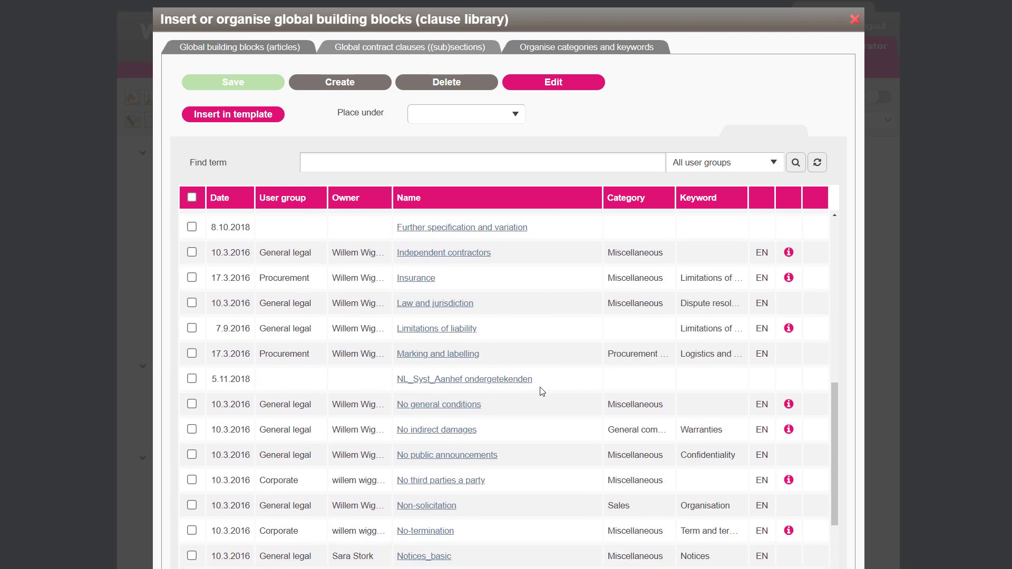
pyautogui.scroll(-5, 542, 394)
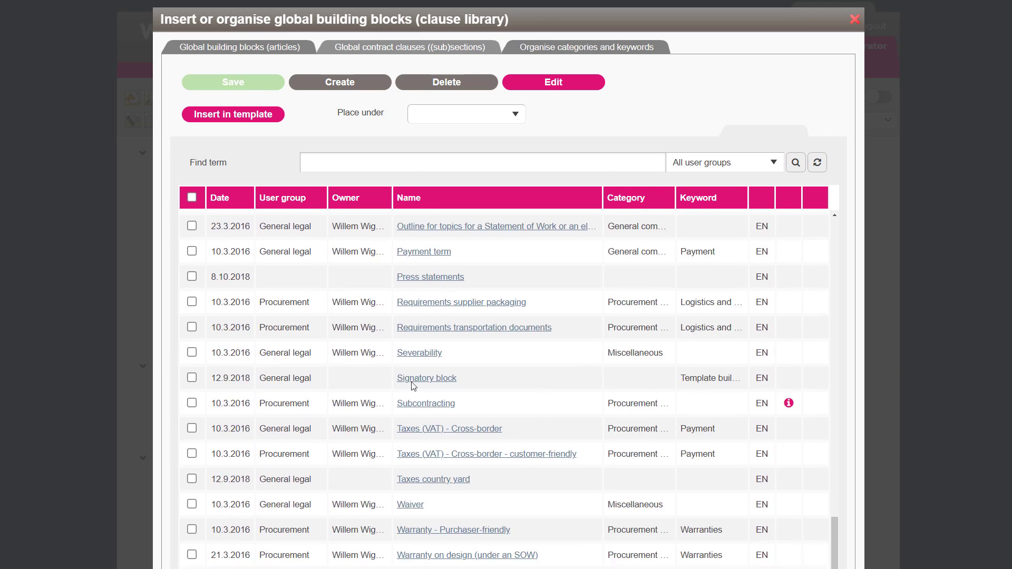
pyautogui.click(191, 353)
pyautogui.click(435, 116)
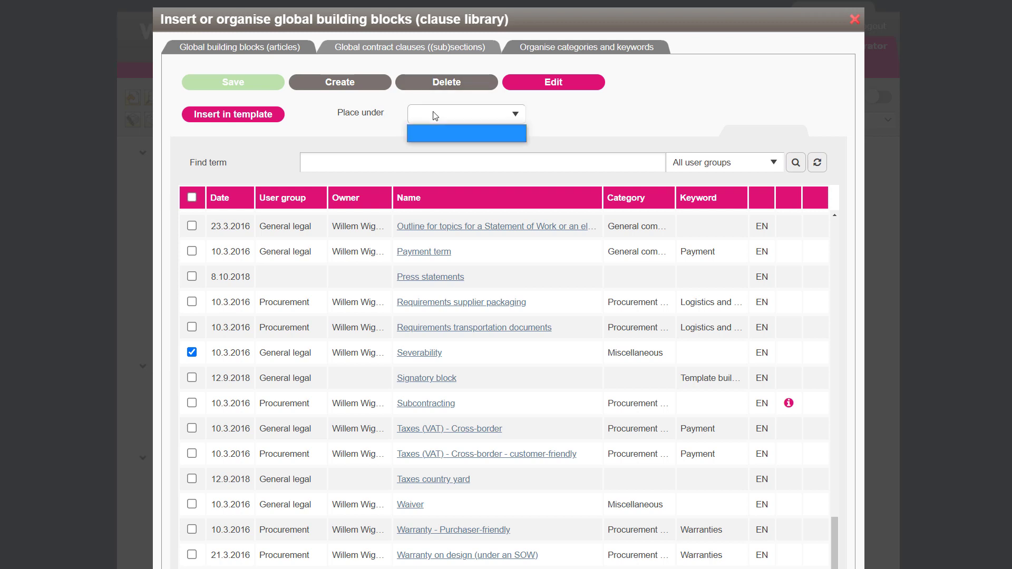
pyautogui.click(209, 115)
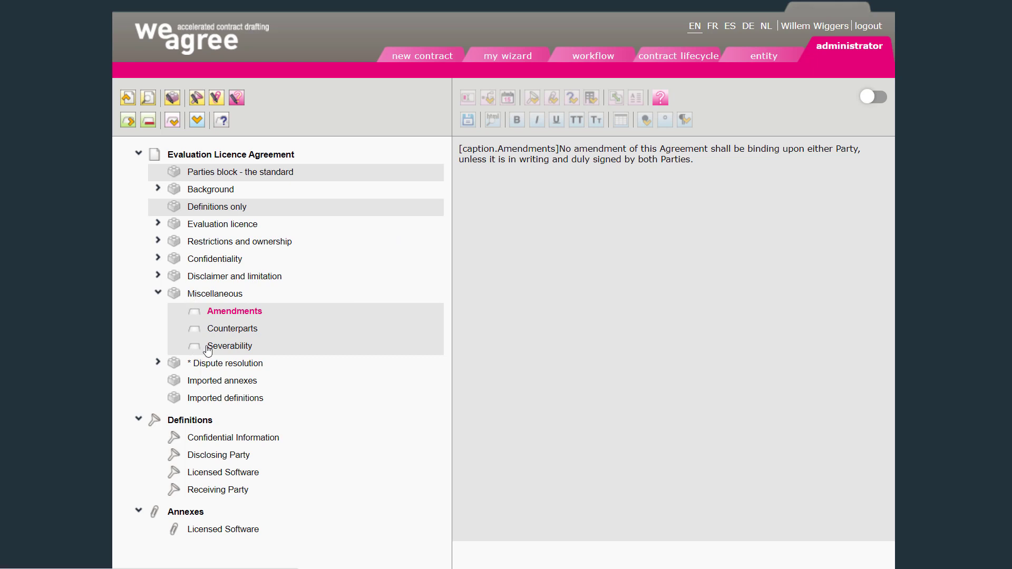
# - Delete the * Dispute resolution block together with everything underneath it
pyautogui.click(205, 365)
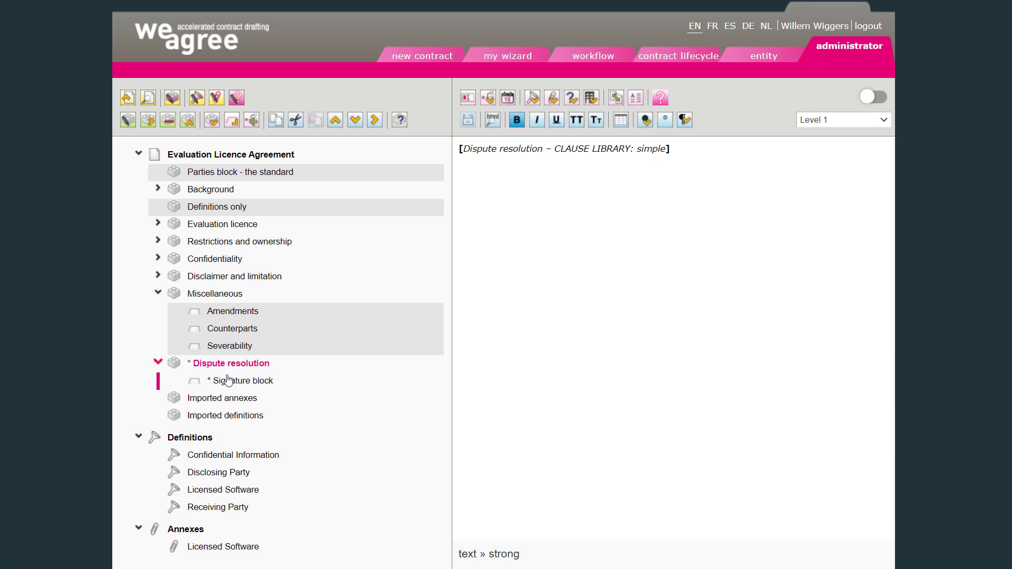
pyautogui.click(169, 123)
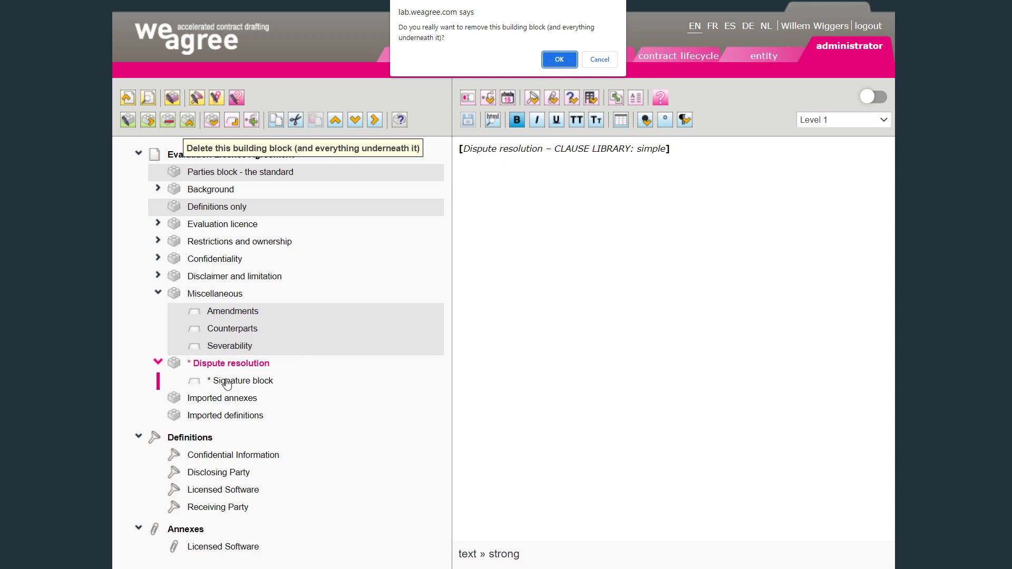
pyautogui.click(558, 59)
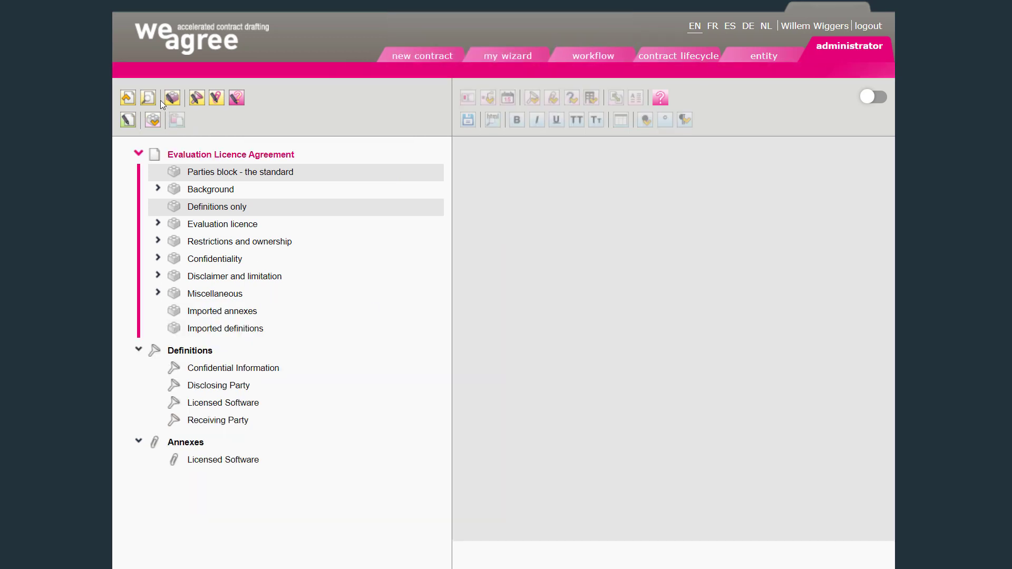
# - Search the clause library for disp and insert Dispute resolution - complete, placed under Miscellaneous
pyautogui.click(174, 99)
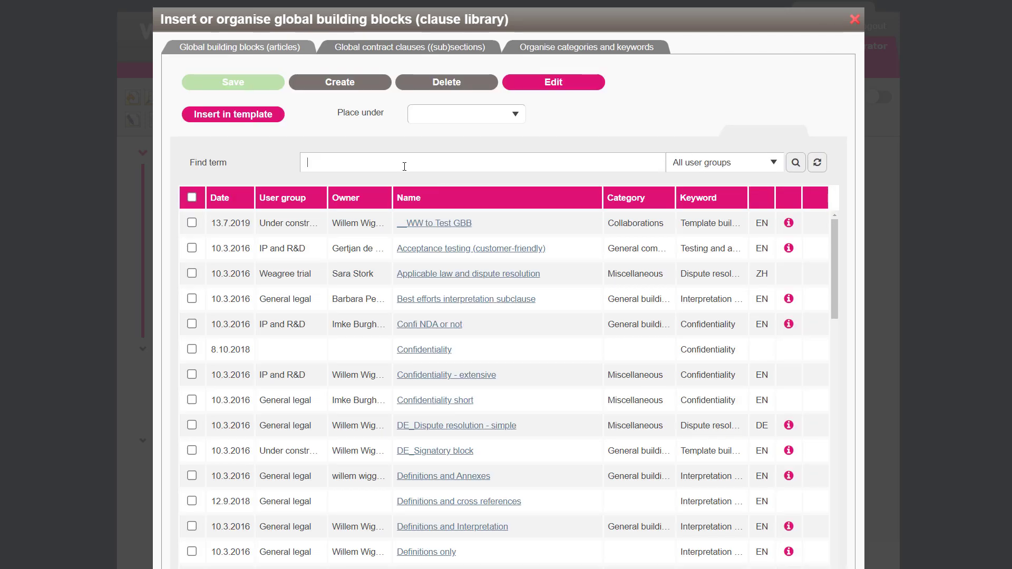
pyautogui.click(405, 167)
pyautogui.write('disp')
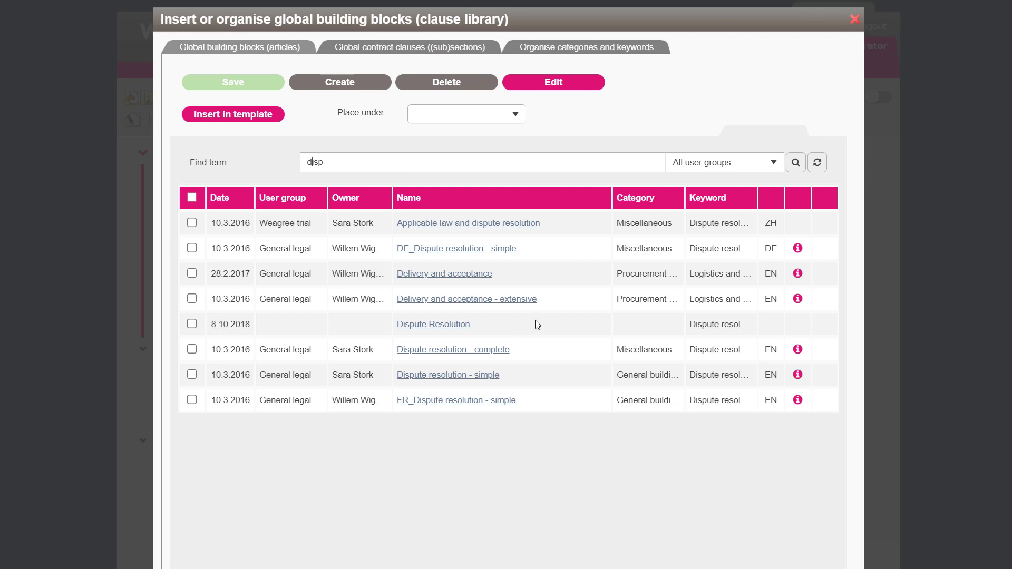
pyautogui.click(454, 352)
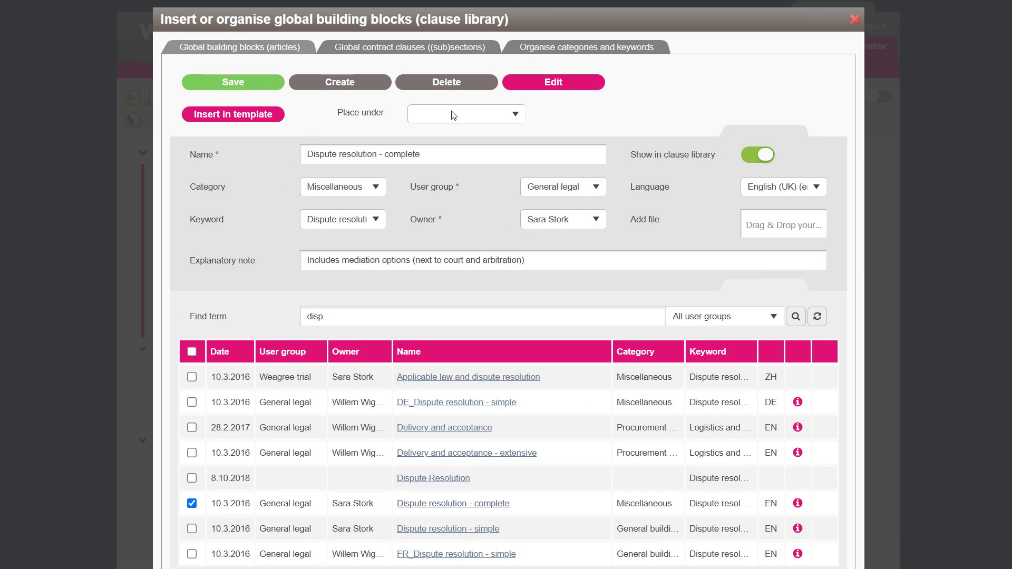
pyautogui.click(453, 115)
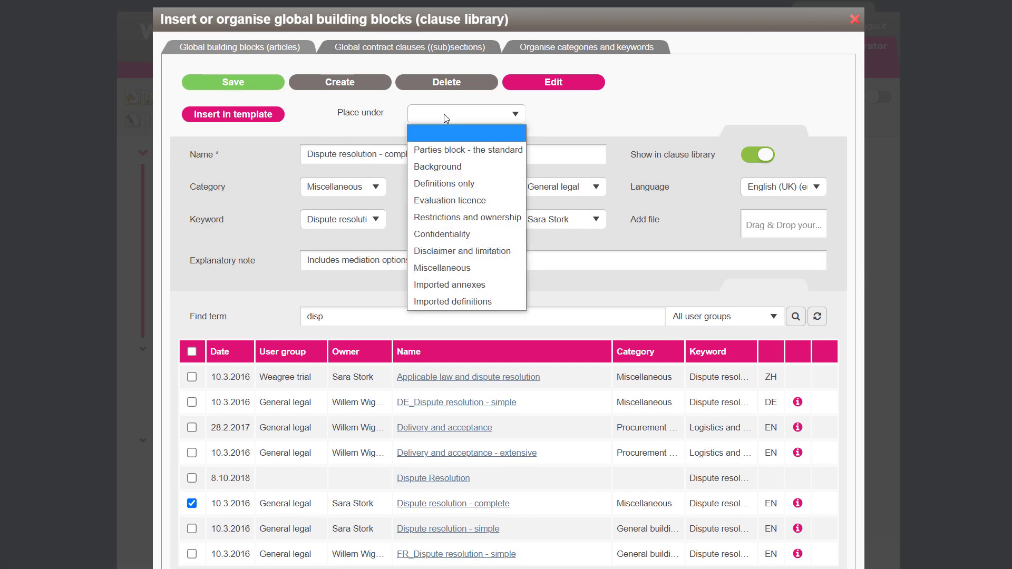
pyautogui.click(437, 269)
pyautogui.click(246, 116)
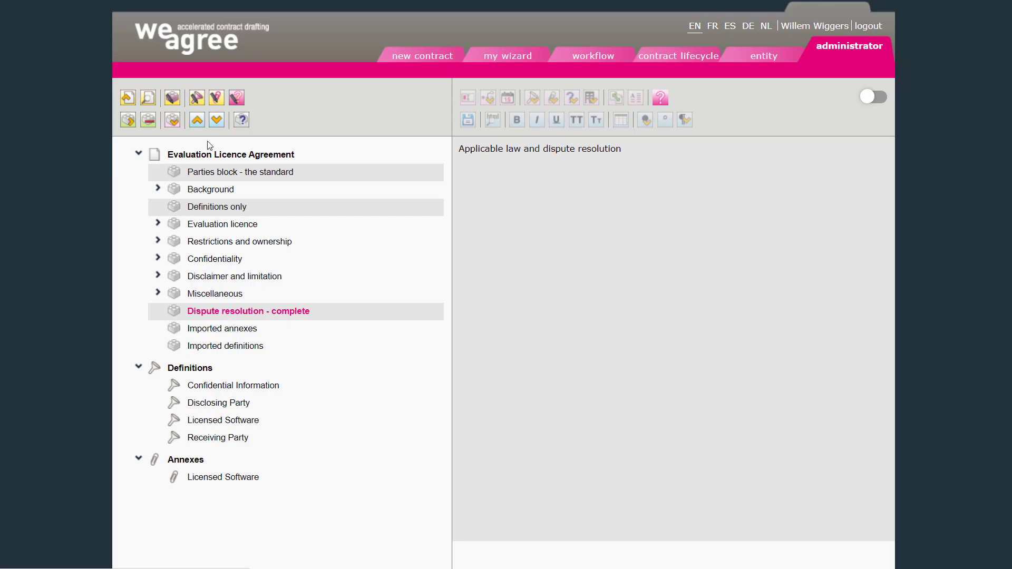
# - Search the library for signa and insert Signature block - standard under Dispute resolution - complete
pyautogui.click(172, 98)
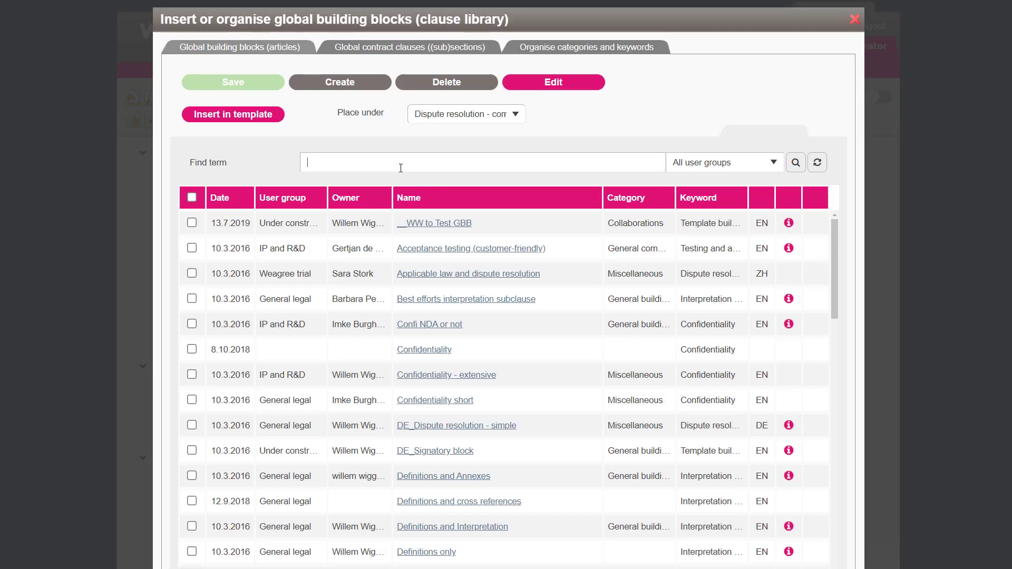
pyautogui.press('Return')
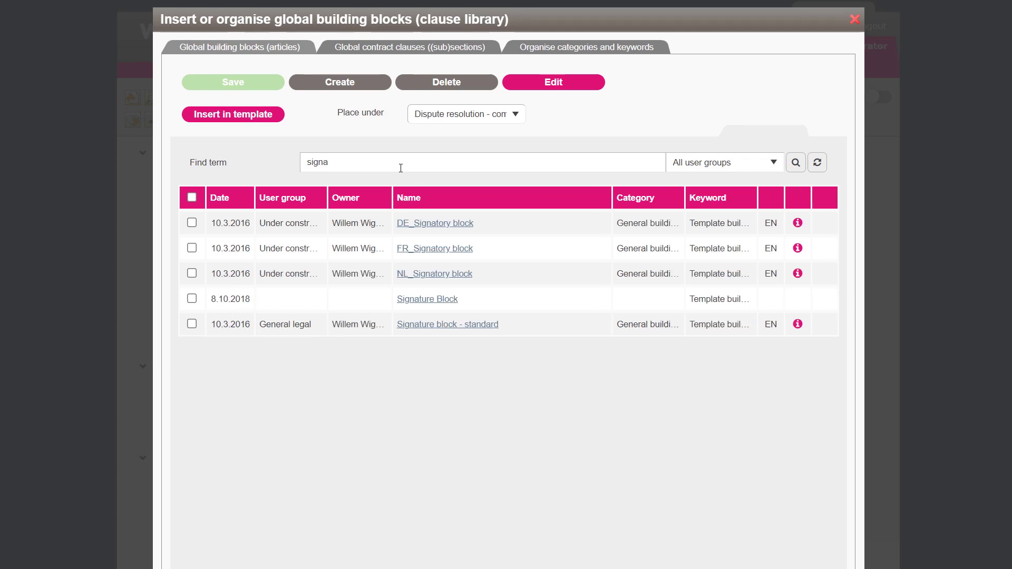
pyautogui.click(425, 331)
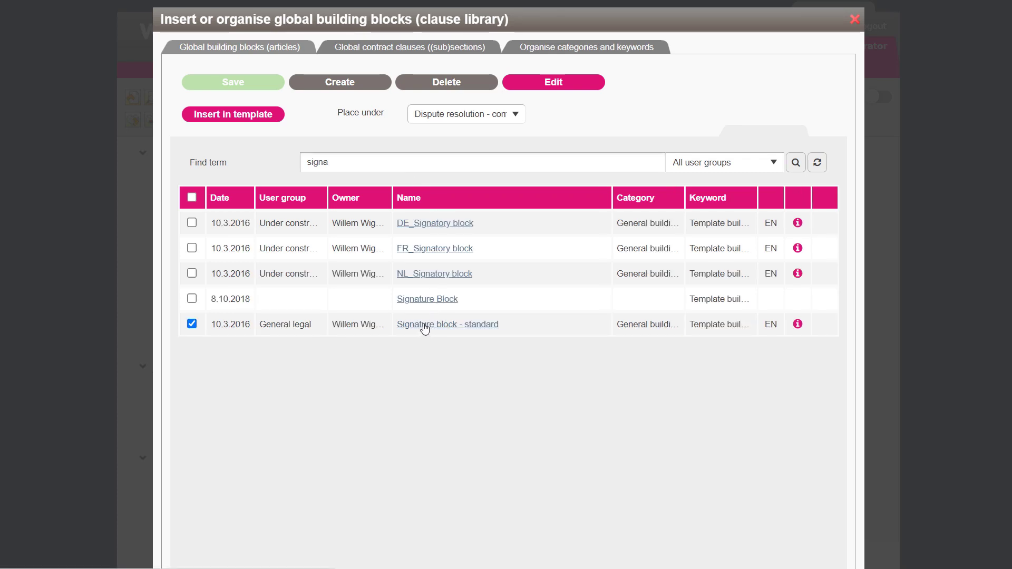
pyautogui.click(228, 117)
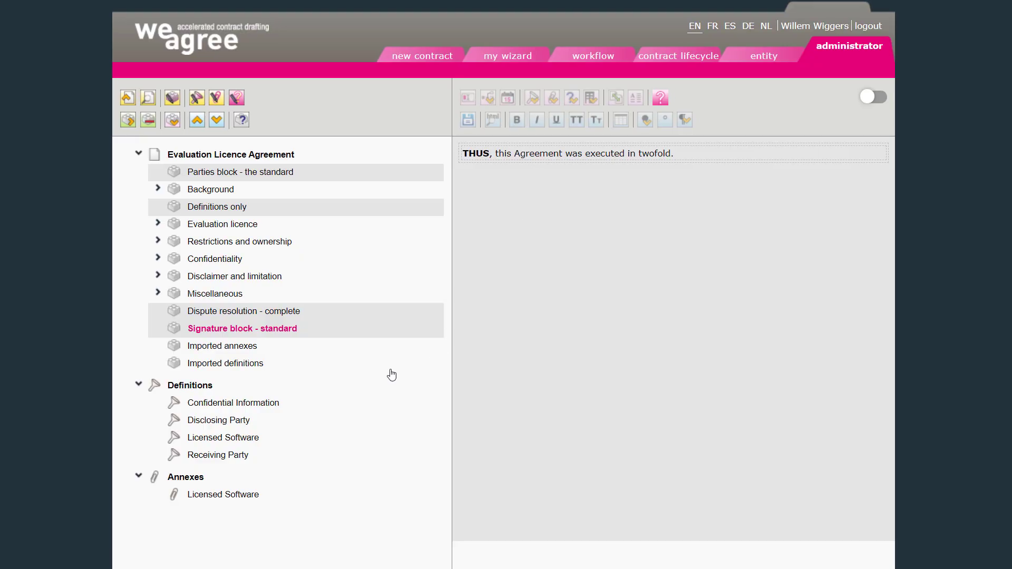
# - Replace Annex[°]1 in Background's Licensed Software clause with the [annex.Licensed Software] reference copied from Imported annexes
pyautogui.click(227, 348)
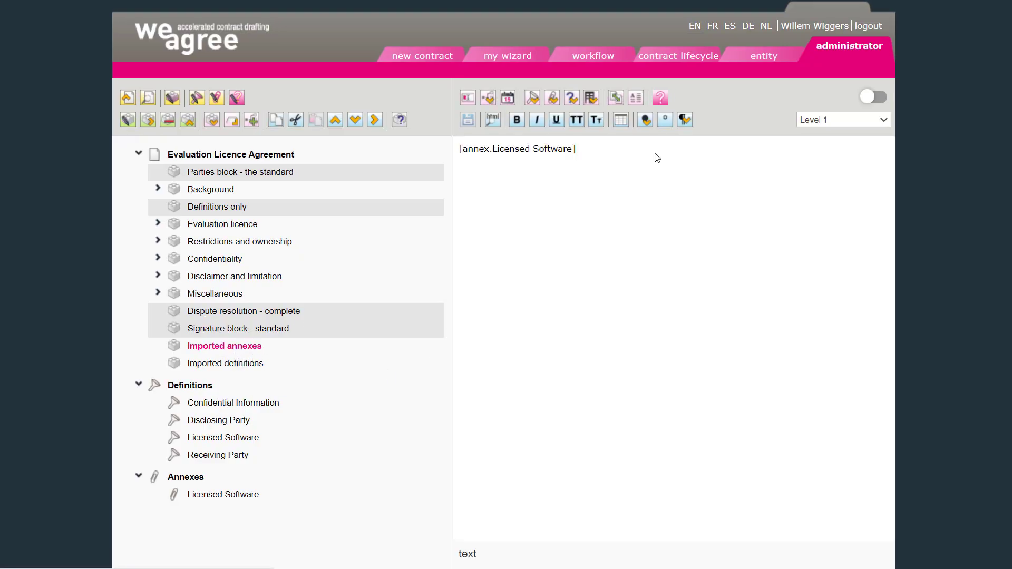
pyautogui.moveTo(578, 151); pyautogui.dragTo(346, 173)
pyautogui.hotkey('ctrl', 'c')
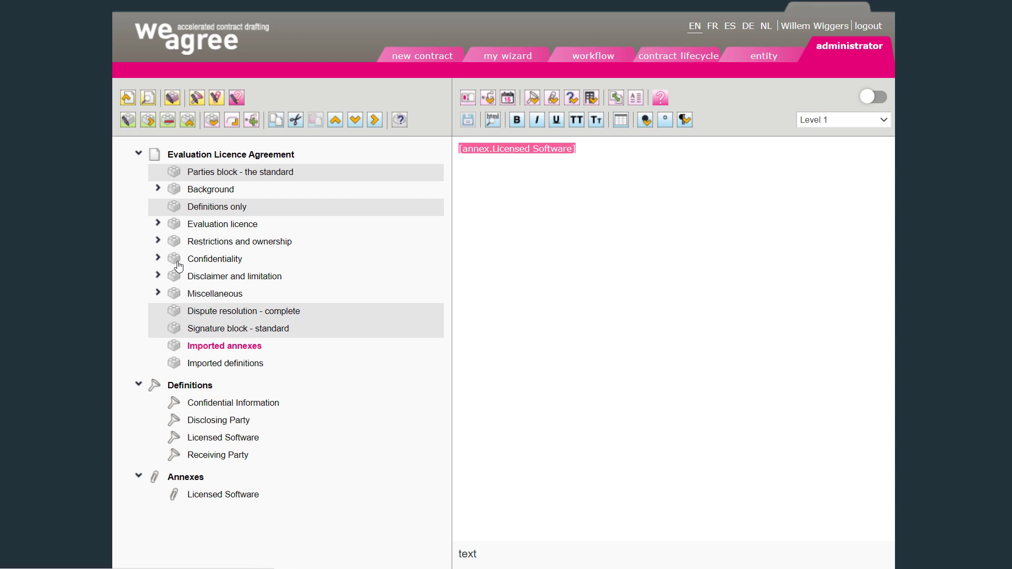
pyautogui.click(157, 188)
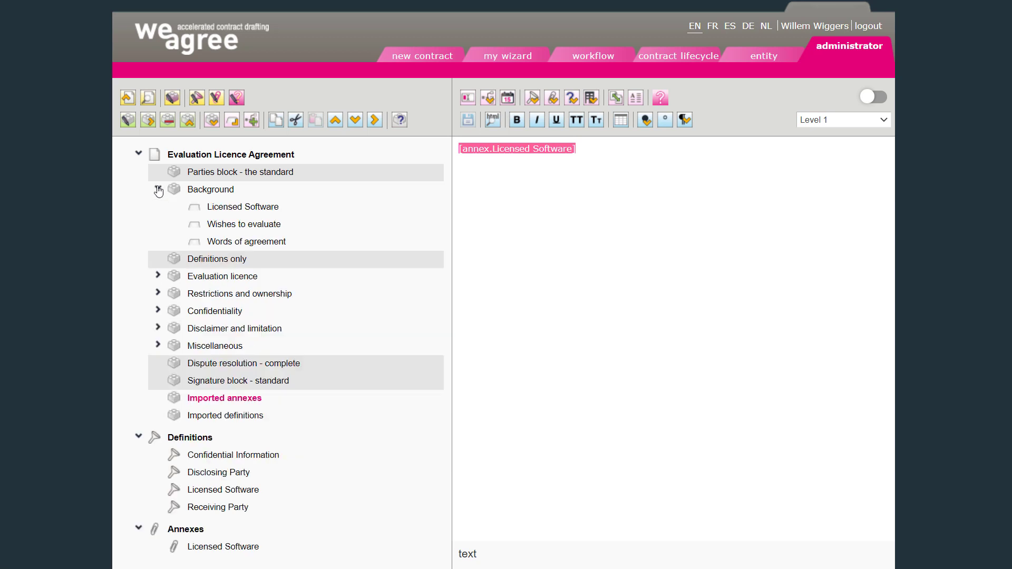
pyautogui.click(234, 207)
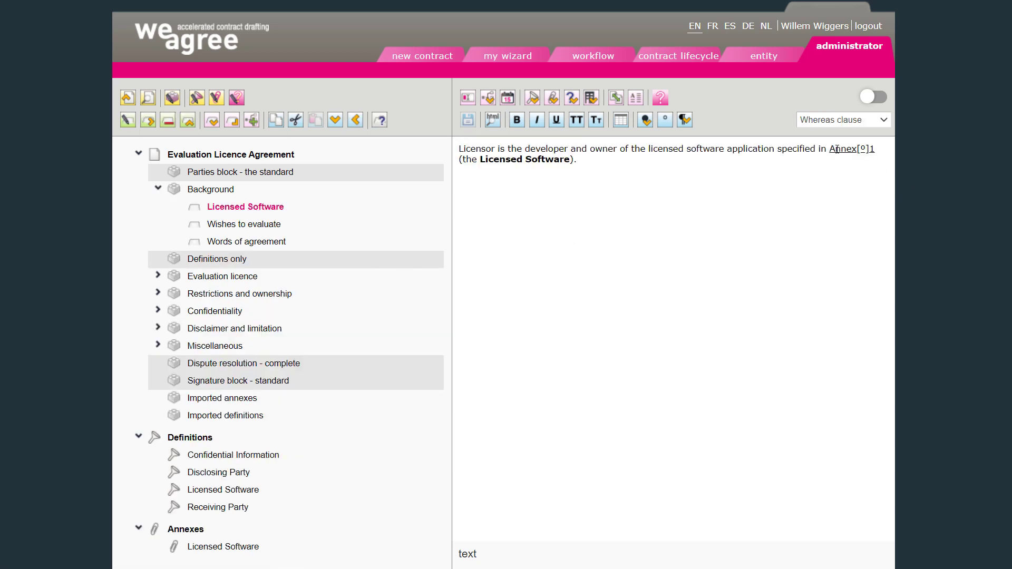
pyautogui.moveTo(831, 148); pyautogui.dragTo(873, 150)
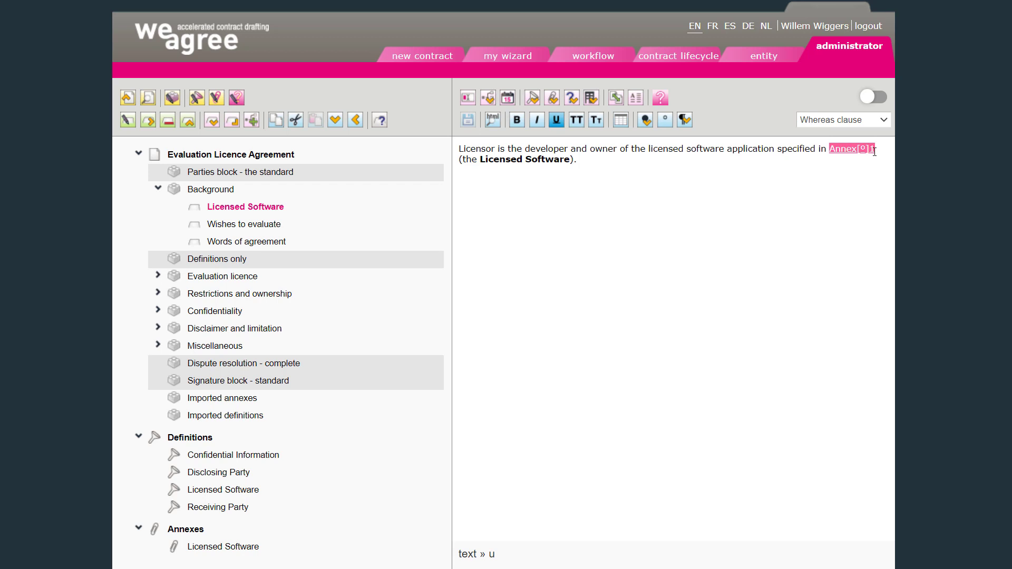
pyautogui.press('Delete')
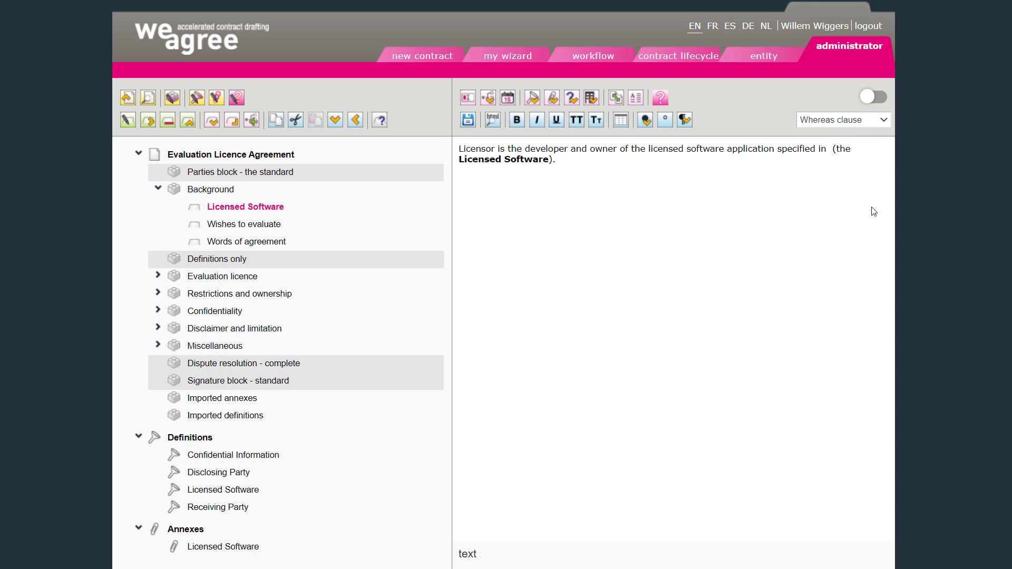
pyautogui.hotkey('ctrl', 'v')
# - Select the pasted annex reference, remove its underline and save the clause
pyautogui.hotkey('ctrl', 'shift', 'Left')
pyautogui.hotkey('ctrl', 'shift', 'Left')
pyautogui.hotkey('ctrl', 'shift', 'Left')
pyautogui.hotkey('ctrl', 'shift', 'Left')
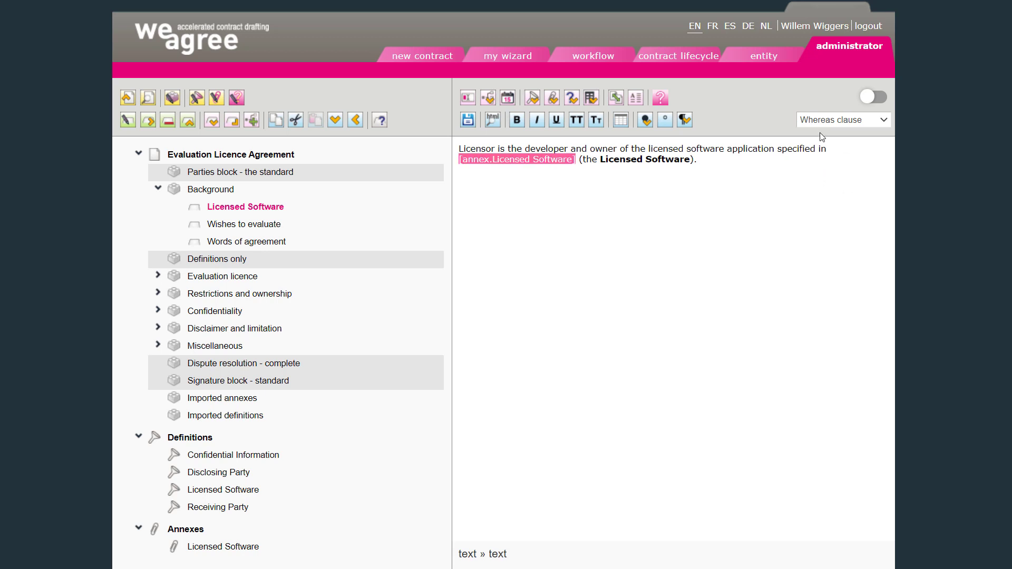
pyautogui.click(556, 119)
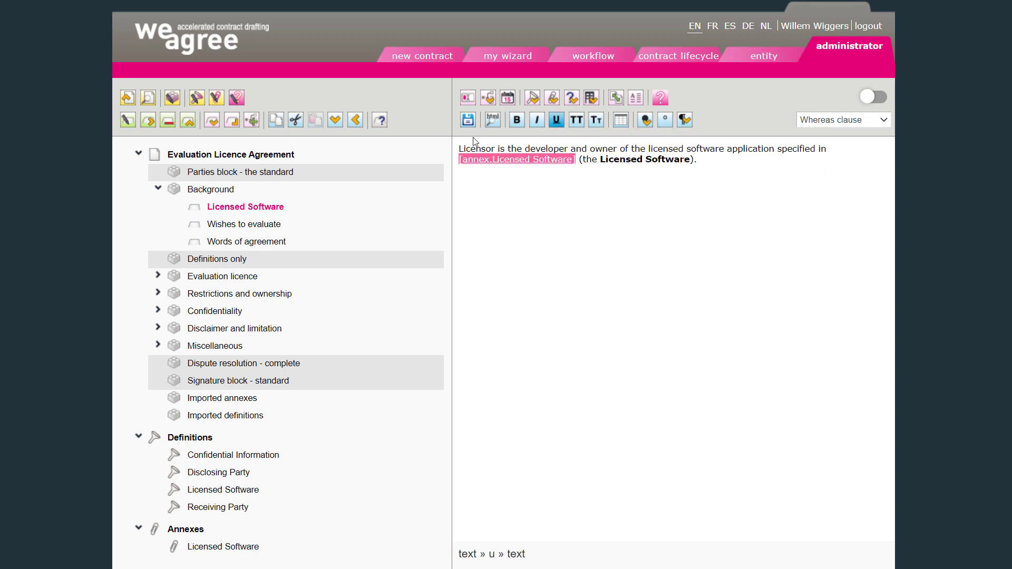
pyautogui.click(468, 126)
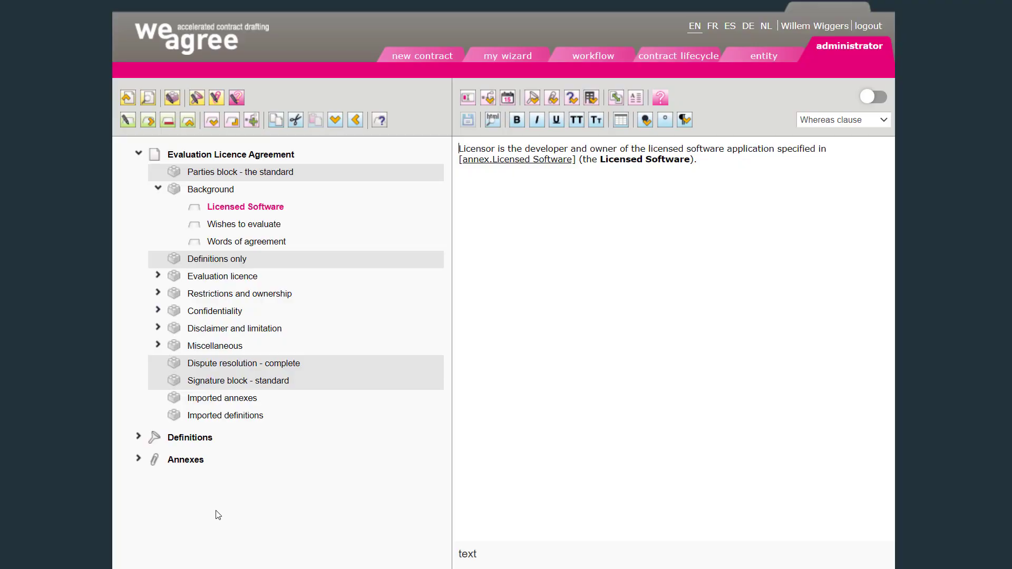
# - Delete the Imported annexes block
pyautogui.click(217, 400)
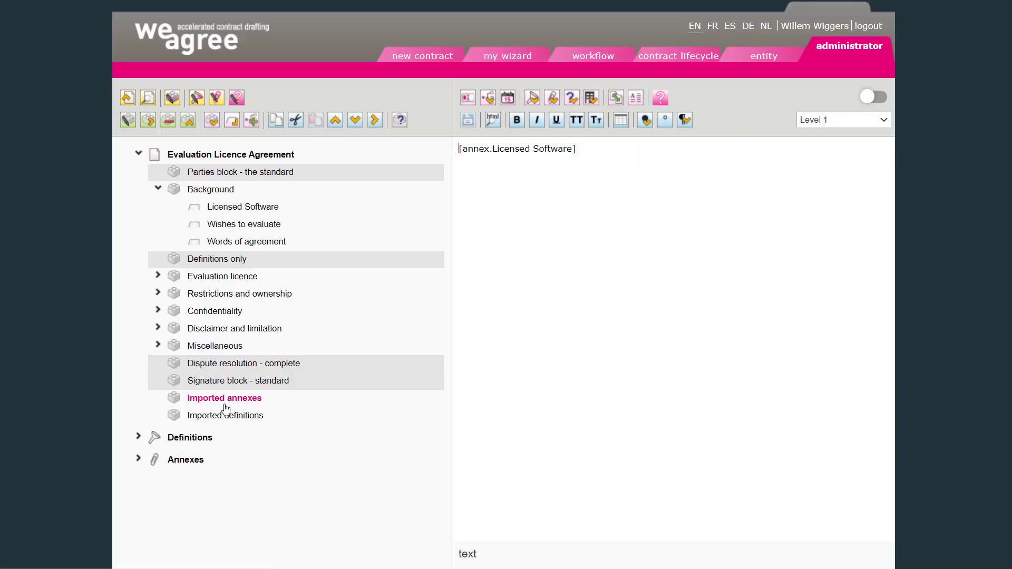
pyautogui.click(168, 120)
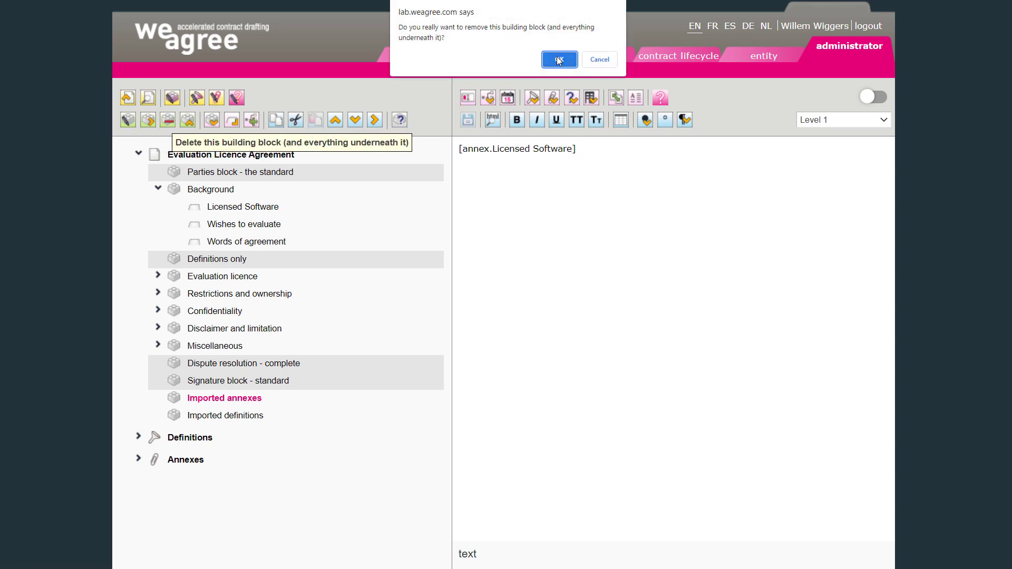
pyautogui.click(559, 60)
# - Copy the Confidential Information definition reference from Imported definitions and paste it over that term in Confidentiality's Definition clause
pyautogui.click(211, 349)
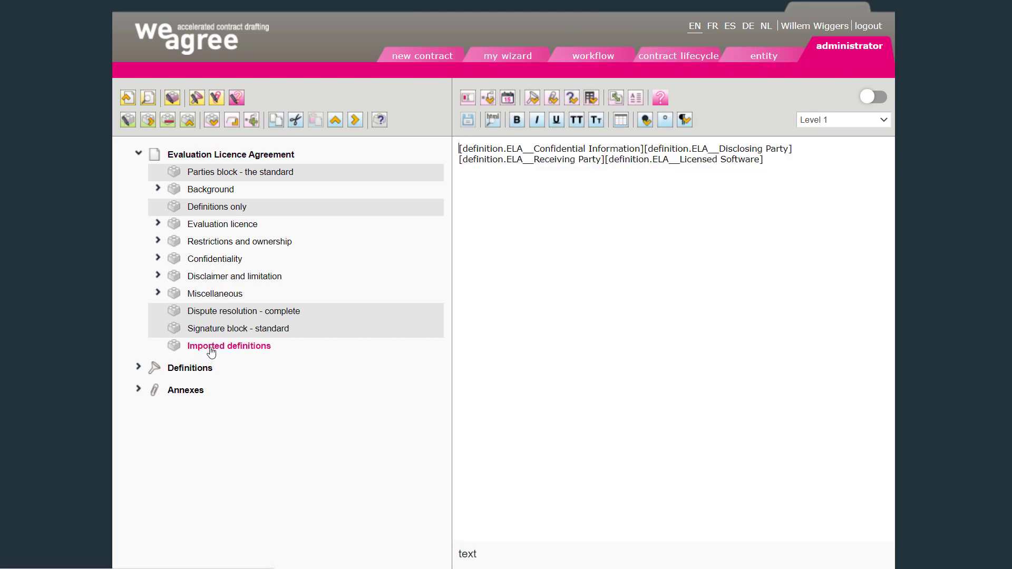
pyautogui.click(644, 150)
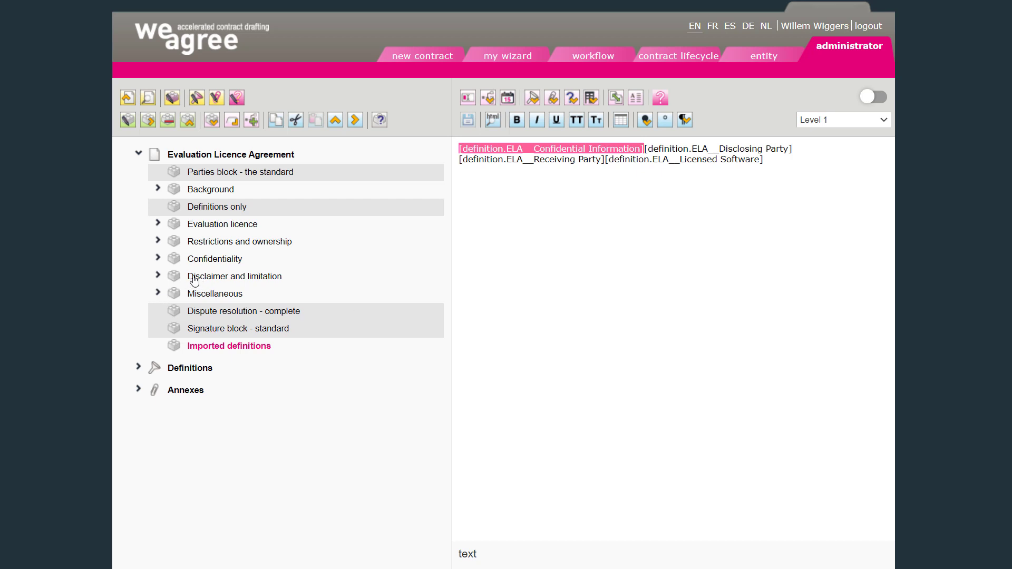
pyautogui.click(157, 258)
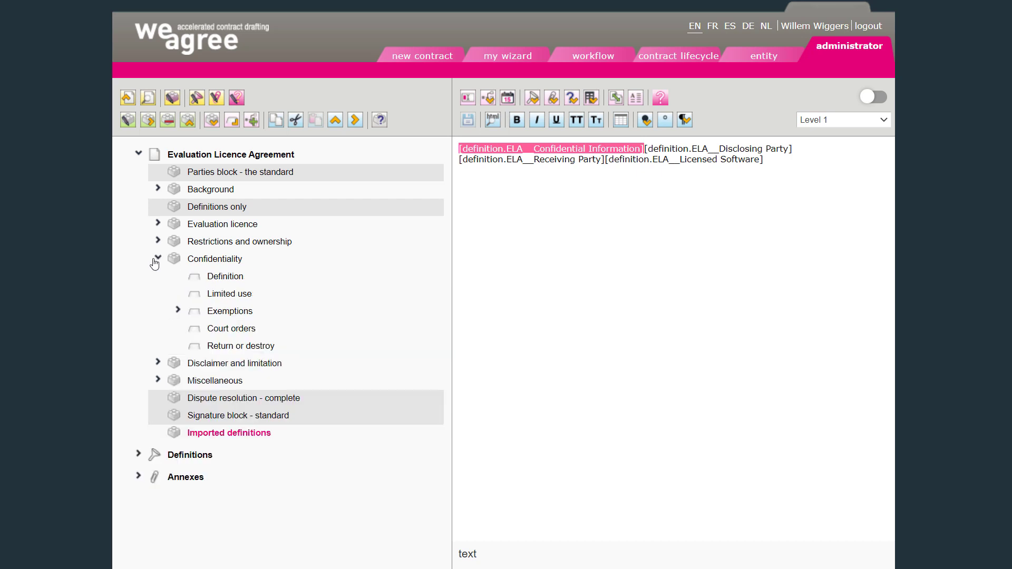
pyautogui.click(222, 279)
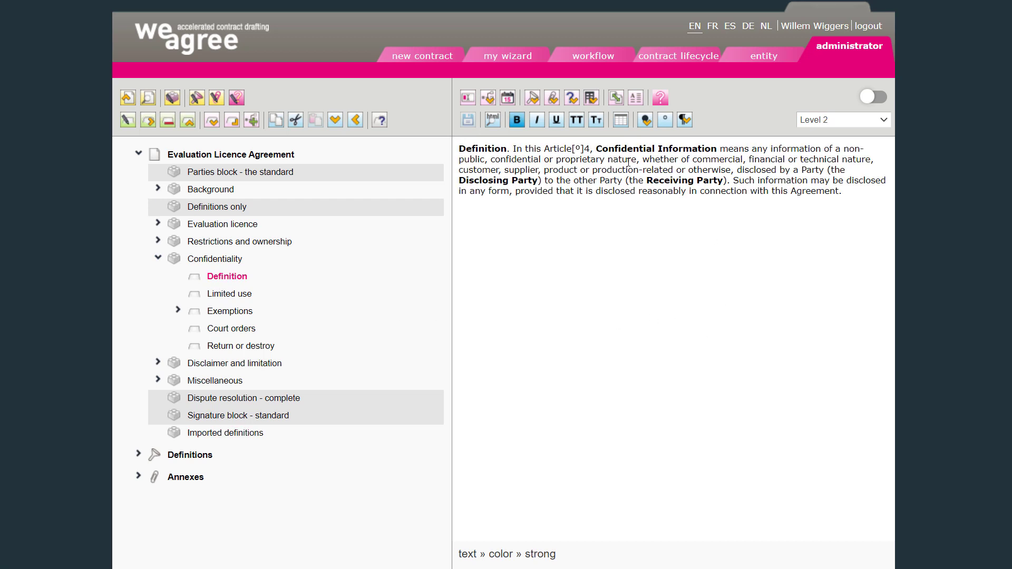
pyautogui.moveTo(599, 151); pyautogui.dragTo(713, 151)
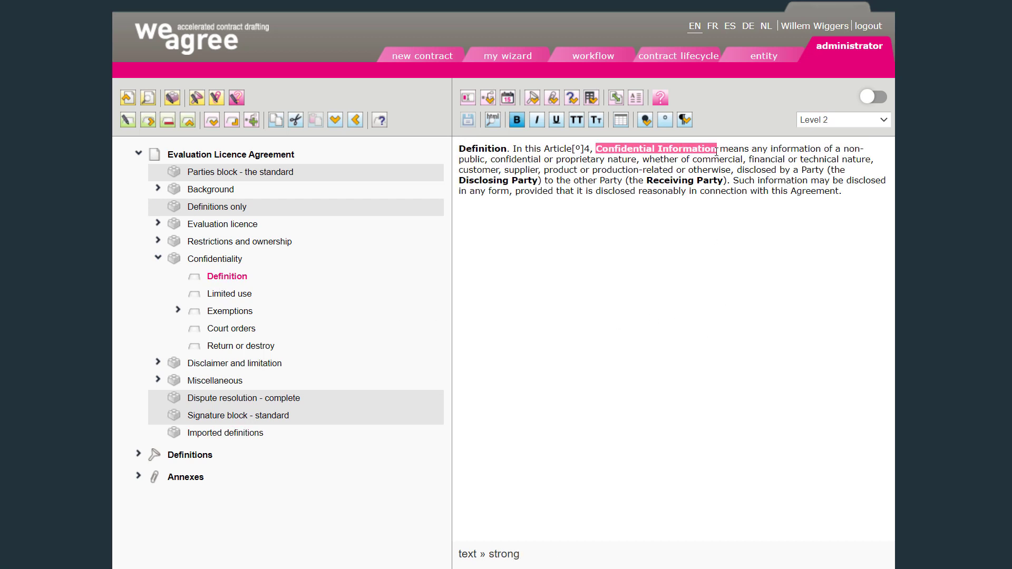
pyautogui.write('[definition.ELA__Confidential Information]')
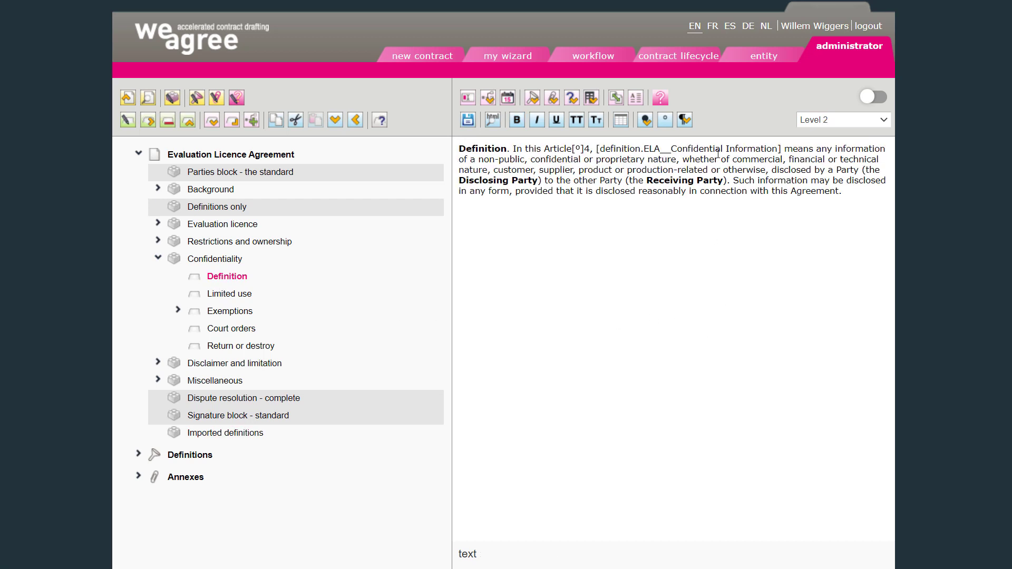
# - Bold the pasted Confidential Information reference and save the Definition clause
pyautogui.hotkey('ctrl', 'shift', 'Left')
pyautogui.hotkey('ctrl', 'shift', 'Left')
pyautogui.hotkey('ctrl', 'shift', 'Left')
pyautogui.hotkey('ctrl', 'shift', 'Left')
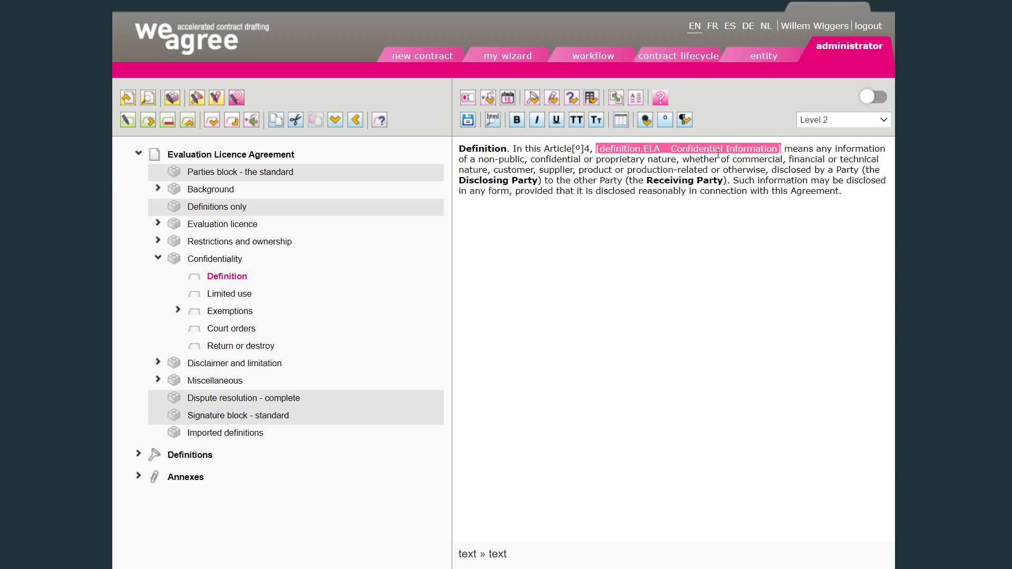
pyautogui.hotkey('ctrl', 'b')
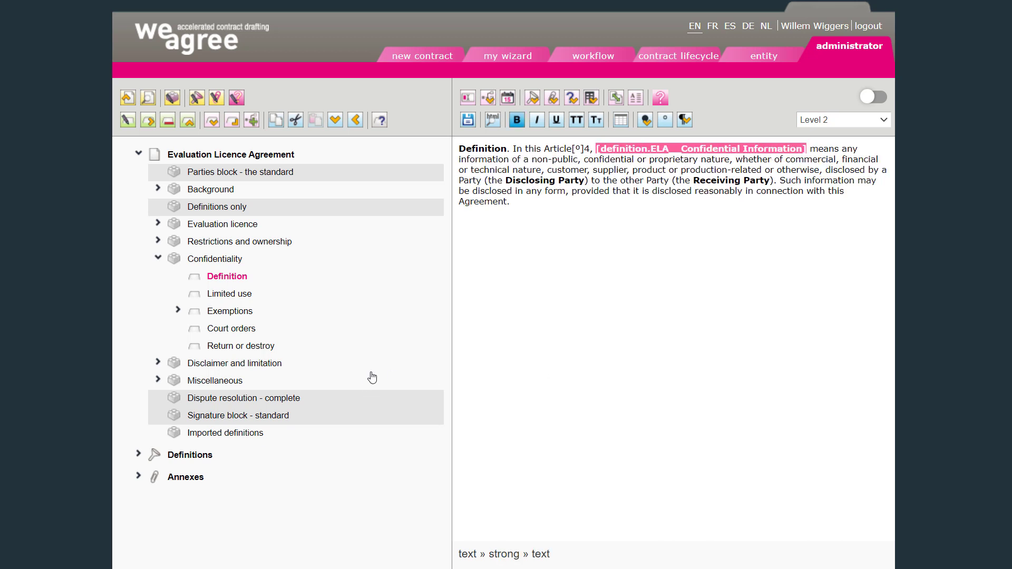
pyautogui.click(467, 120)
# - Cut the Disclosing Party and Receiving Party definition references from the Imported definitions block
pyautogui.click(233, 433)
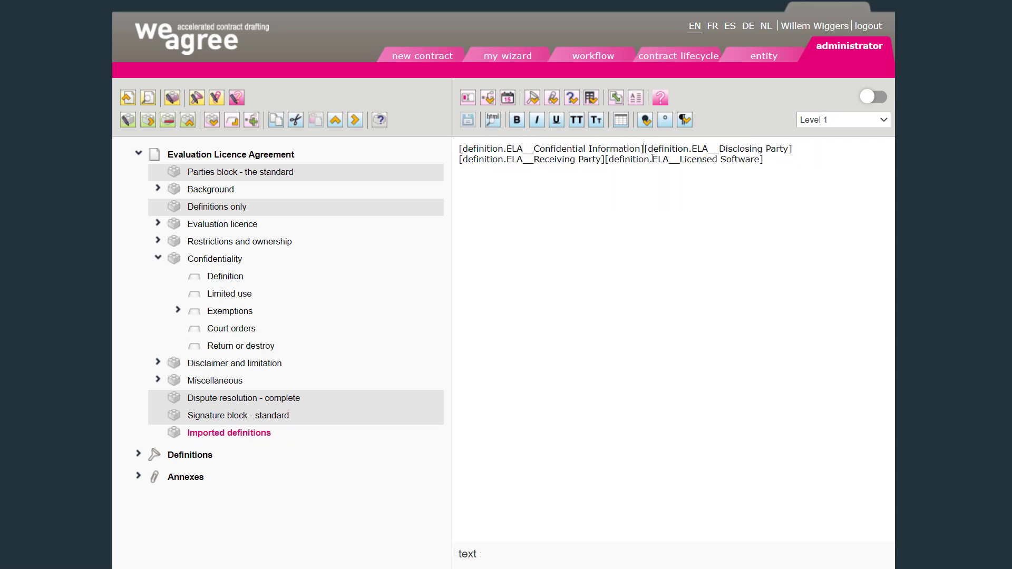
pyautogui.hotkey('shift', 'Right')
pyautogui.press('Delete')
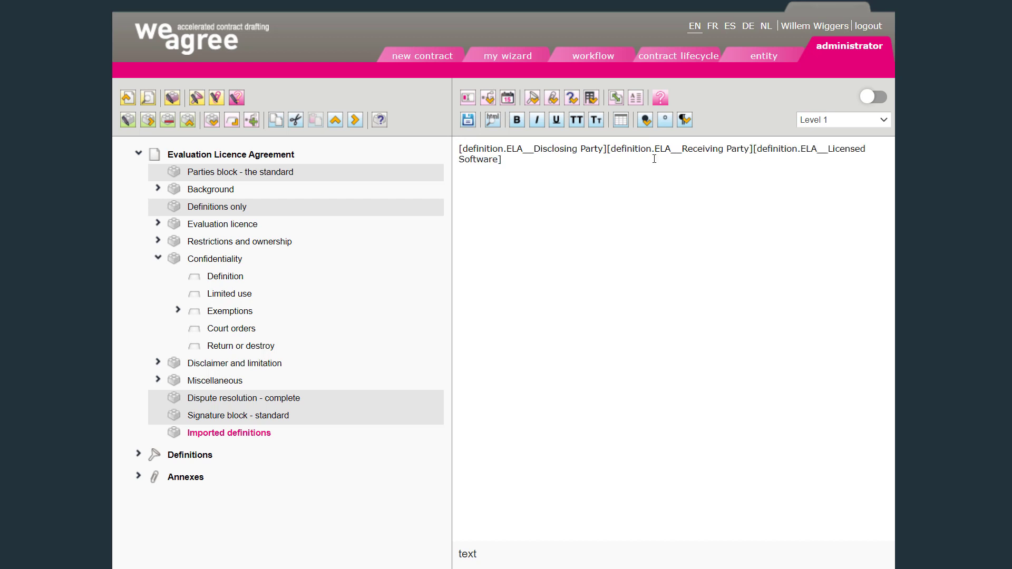
pyautogui.hotkey('shift', 'Right')
pyautogui.hotkey('shift', 'Right')
pyautogui.hotkey('shift', 'Right')
pyautogui.hotkey('shift', 'Right')
pyautogui.hotkey('shift', 'Right')
pyautogui.hotkey('shift', 'Right')
pyautogui.hotkey('shift', 'Right')
pyautogui.hotkey('shift', 'Right')
pyautogui.hotkey('shift', 'Right')
pyautogui.hotkey('shift', 'Right')
pyautogui.hotkey('shift', 'Right')
pyautogui.hotkey('shift', 'Right')
pyautogui.hotkey('shift', 'Right')
pyautogui.hotkey('shift', 'Right')
pyautogui.hotkey('shift', 'Right')
pyautogui.hotkey('shift', 'Right')
pyautogui.hotkey('shift', 'Right')
pyautogui.hotkey('shift', 'Right')
pyautogui.hotkey('shift', 'Right')
pyautogui.hotkey('shift', 'Right')
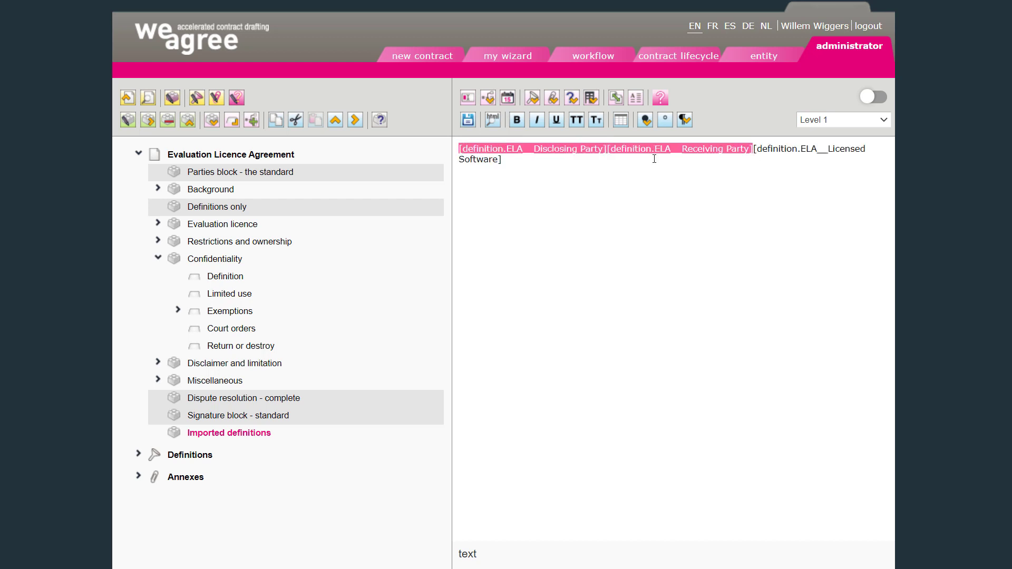
pyautogui.press('Delete')
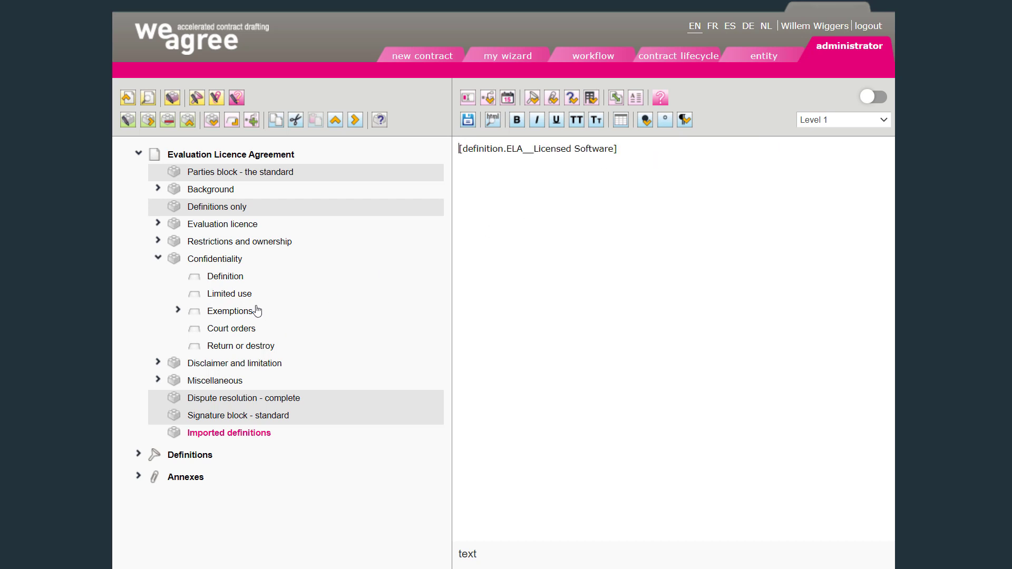
# - Replace the bold Disclosing Party term in the Definition clause with its definition reference and bold it
pyautogui.click(220, 280)
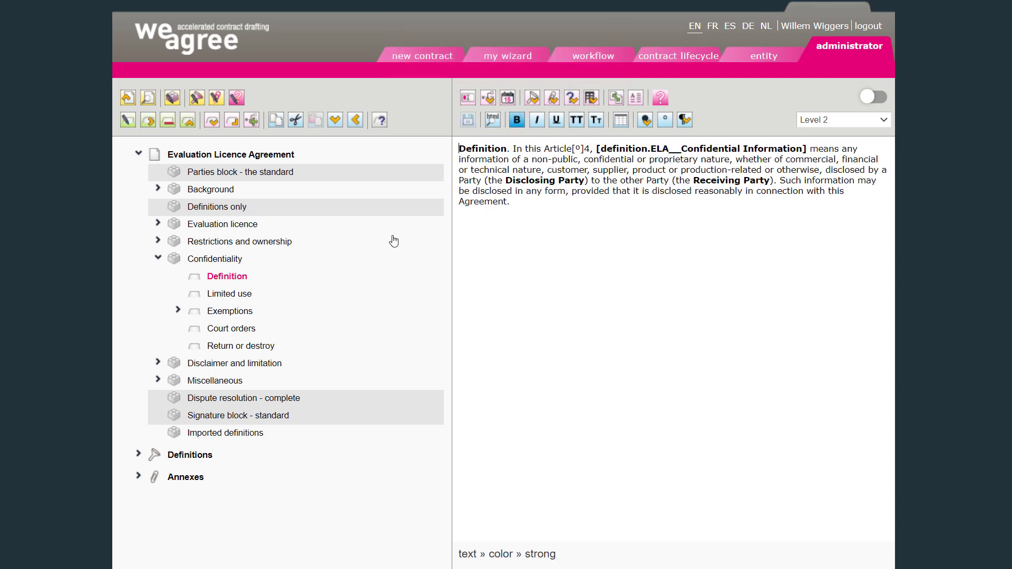
pyautogui.moveTo(506, 181); pyautogui.dragTo(585, 181)
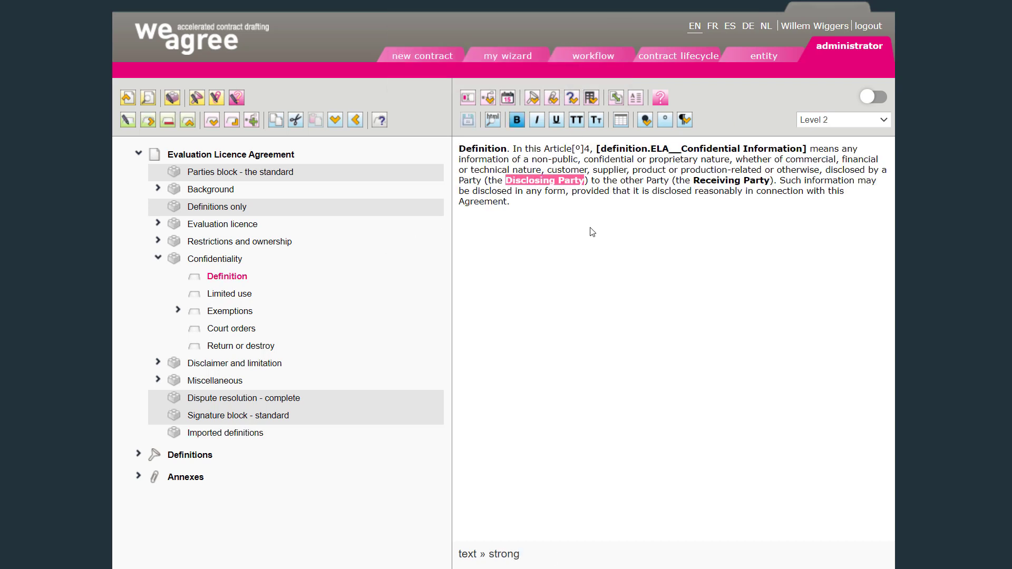
pyautogui.write('[definition.ELA__Disclosing Party][definition.ELA__Receiving Party]')
pyautogui.hotkey('ctrl', 'shift', 'Left')
pyautogui.hotkey('ctrl', 'shift', 'Left')
pyautogui.hotkey('ctrl', 'shift', 'Left')
pyautogui.hotkey('ctrl', 'shift', 'Left')
pyautogui.hotkey('ctrl', 'shift', 'Left')
pyautogui.hotkey('ctrl', 'c')
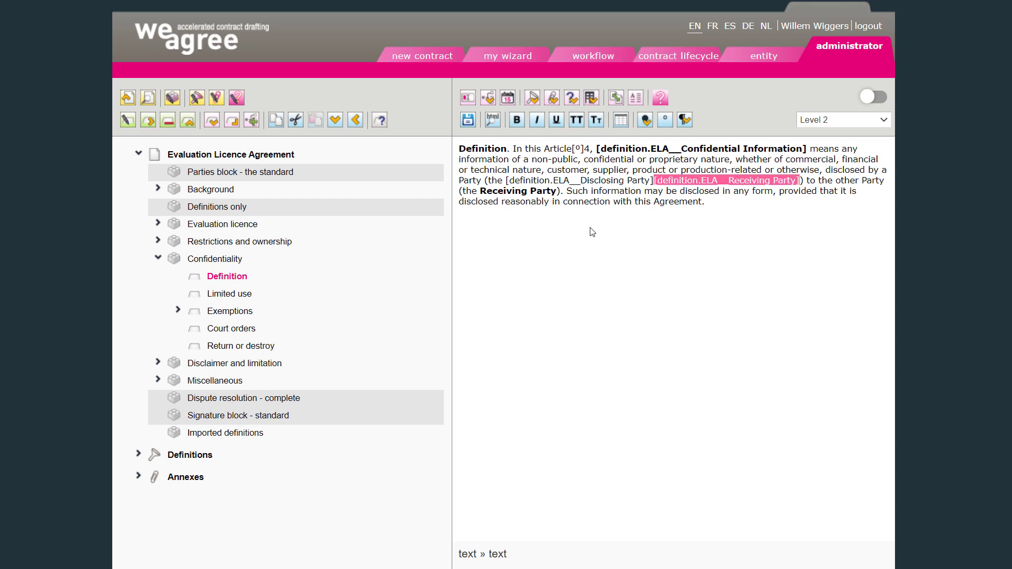
pyautogui.press('Delete')
pyautogui.hotkey('ctrl', 'shift', 'Left')
pyautogui.hotkey('ctrl', 'shift', 'Left')
pyautogui.hotkey('ctrl', 'shift', 'Left')
pyautogui.hotkey('ctrl', 'shift', 'Left')
pyautogui.hotkey('ctrl', 'shift', 'Left')
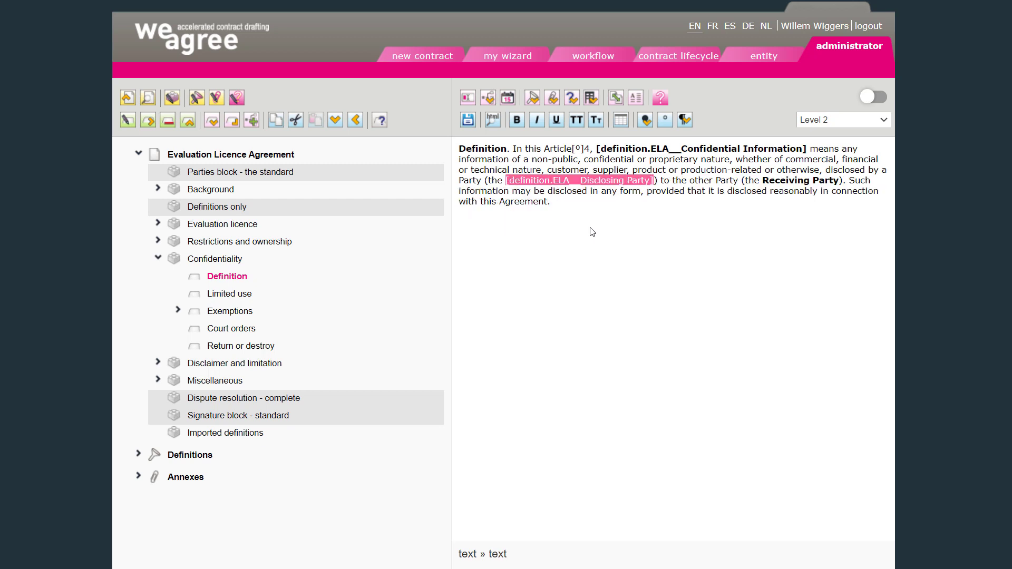
pyautogui.hotkey('ctrl', 'b')
# - Replace the bold Receiving Party term with its definition reference, bold it and save the Definition clause
pyautogui.hotkey('ctrl', 'Right')
pyautogui.hotkey('ctrl', 'Right')
pyautogui.hotkey('ctrl', 'Right')
pyautogui.hotkey('ctrl', 'Right')
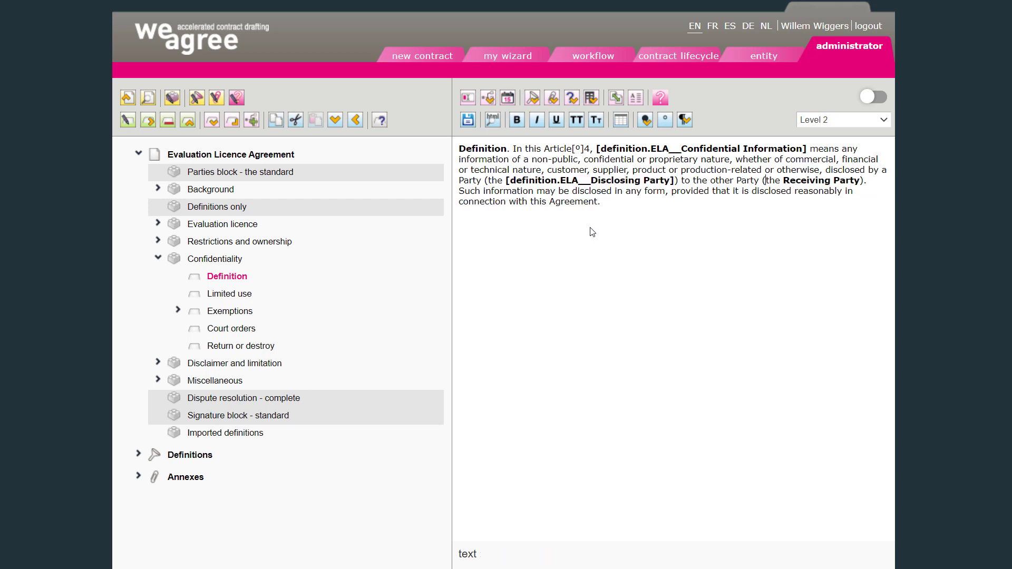
pyautogui.hotkey('ctrl', 'shift', 'Right')
pyautogui.hotkey('ctrl', 'shift', 'Right')
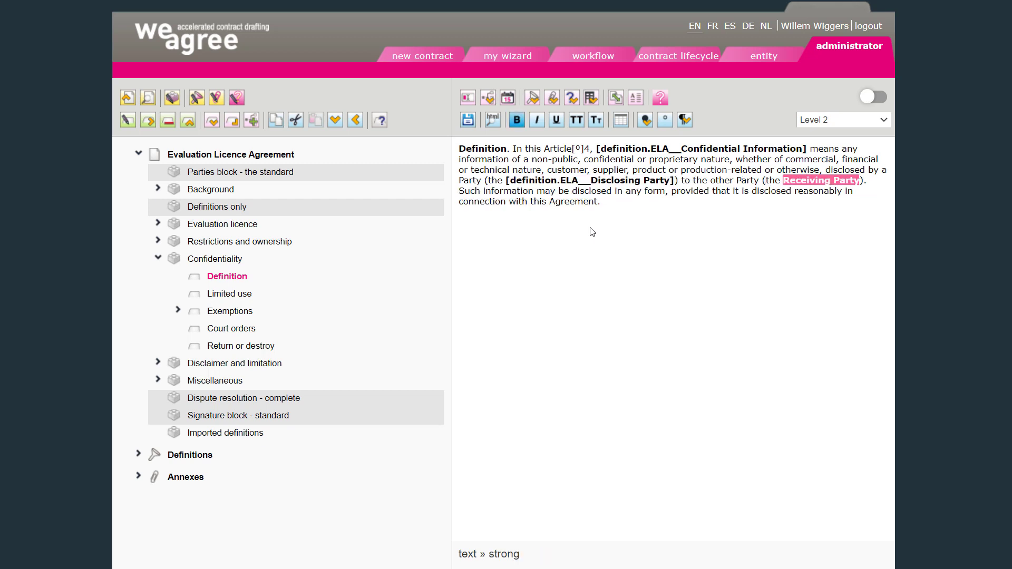
pyautogui.hotkey('ctrl', 'v')
pyautogui.hotkey('ctrl', 'shift', 'Left')
pyautogui.hotkey('ctrl', 'shift', 'Left')
pyautogui.hotkey('ctrl', 'shift', 'Left')
pyautogui.hotkey('ctrl', 'shift', 'Left')
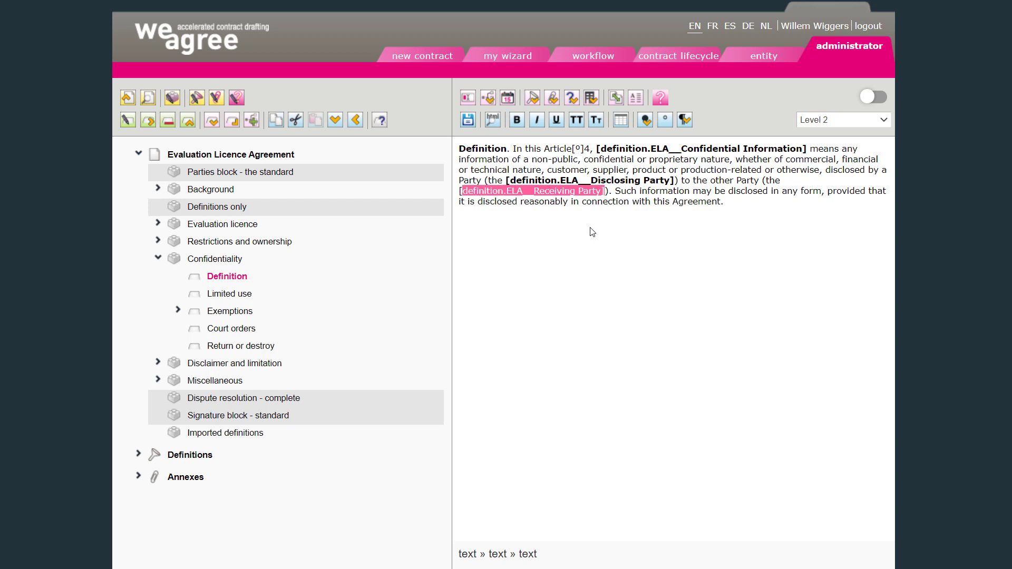
pyautogui.hotkey('ctrl', 'b')
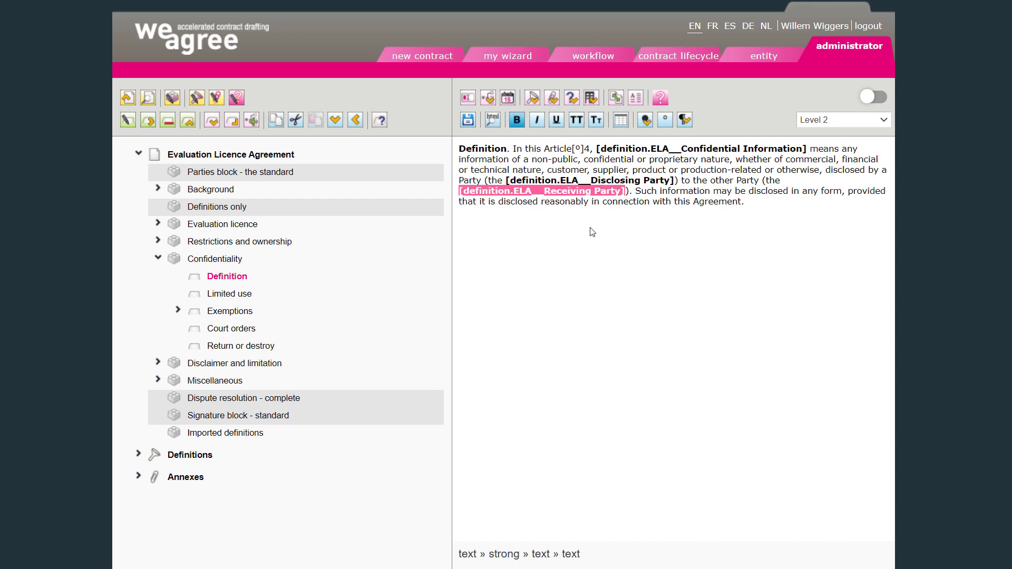
pyautogui.click(469, 121)
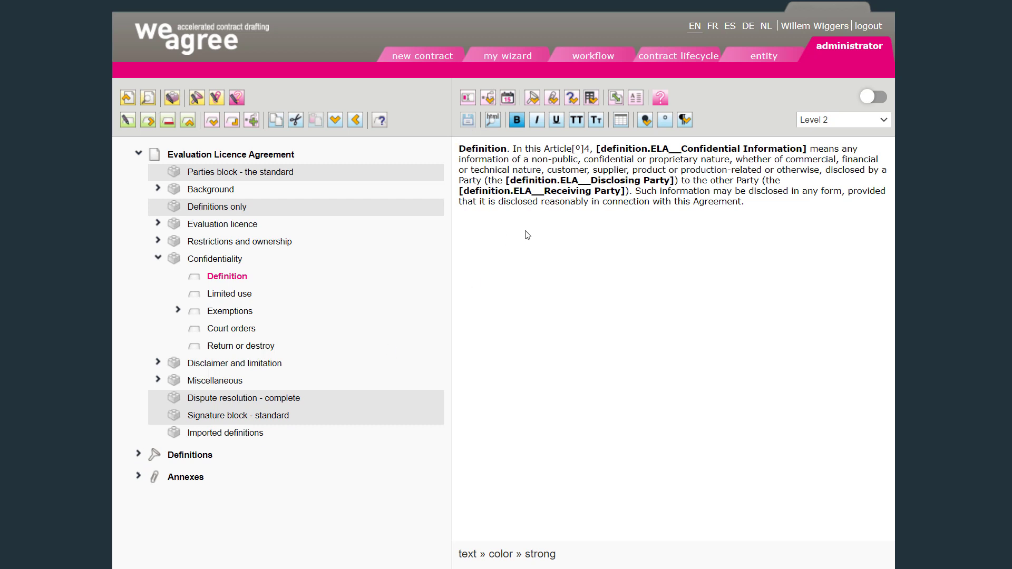
# - Copy the Licensed Software definition reference and paste it over the bold term in Background's Licensed Software clause, discarding unsaved changes
pyautogui.click(214, 434)
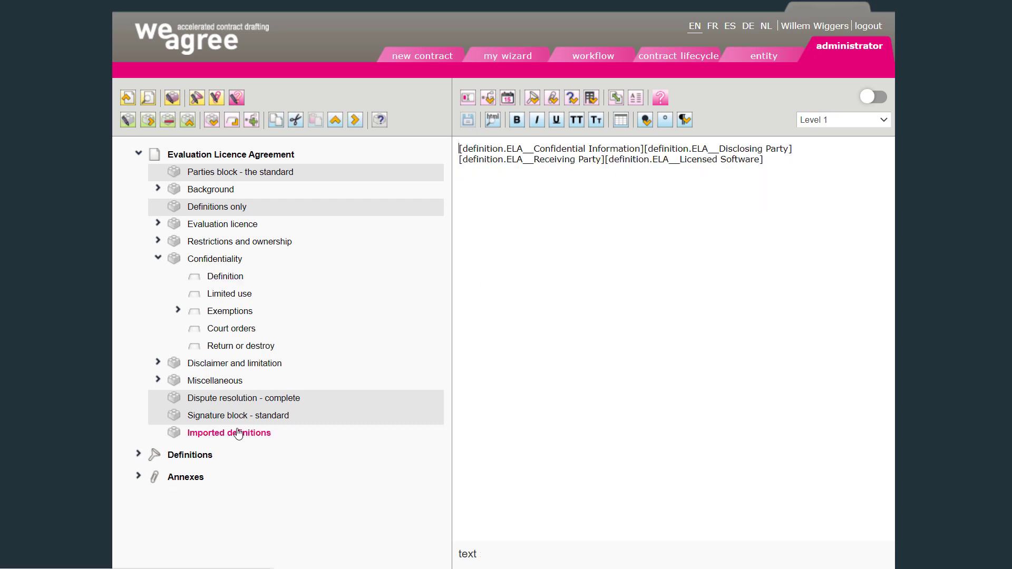
pyautogui.keyDown('shift'); pyautogui.click(605, 162); pyautogui.keyUp('shift')
pyautogui.press('Delete')
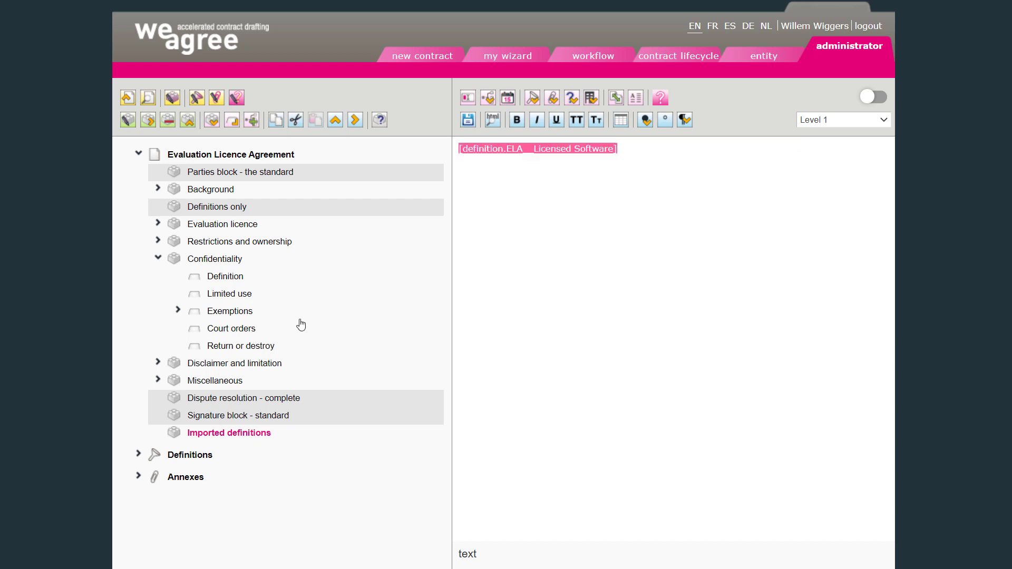
pyautogui.click(158, 190)
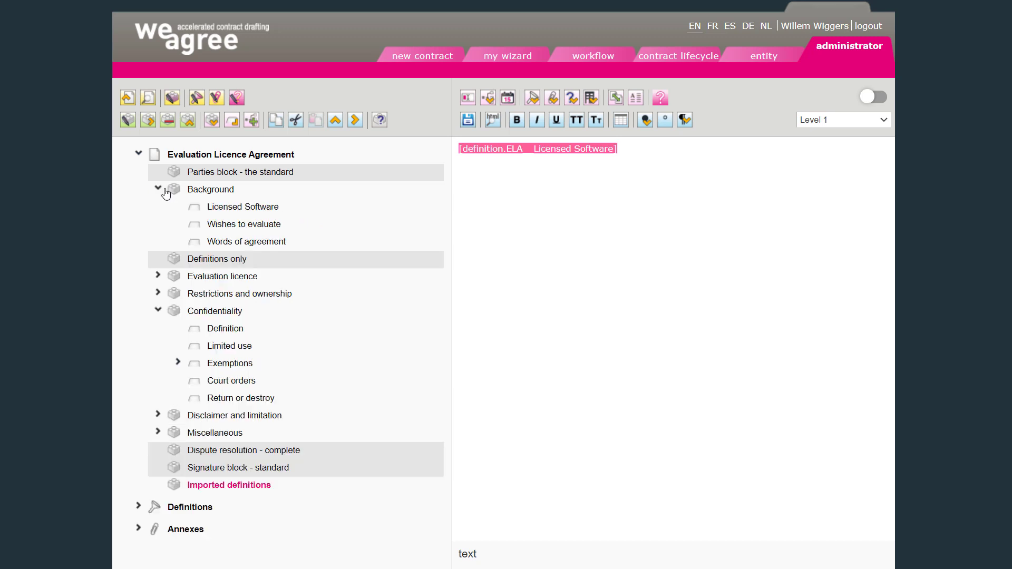
pyautogui.click(217, 207)
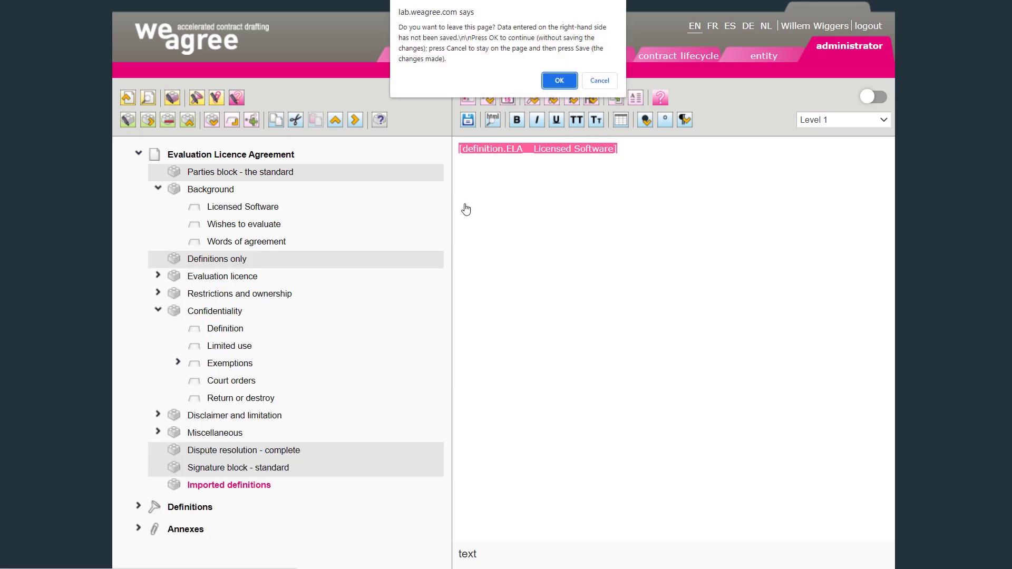
pyautogui.click(557, 81)
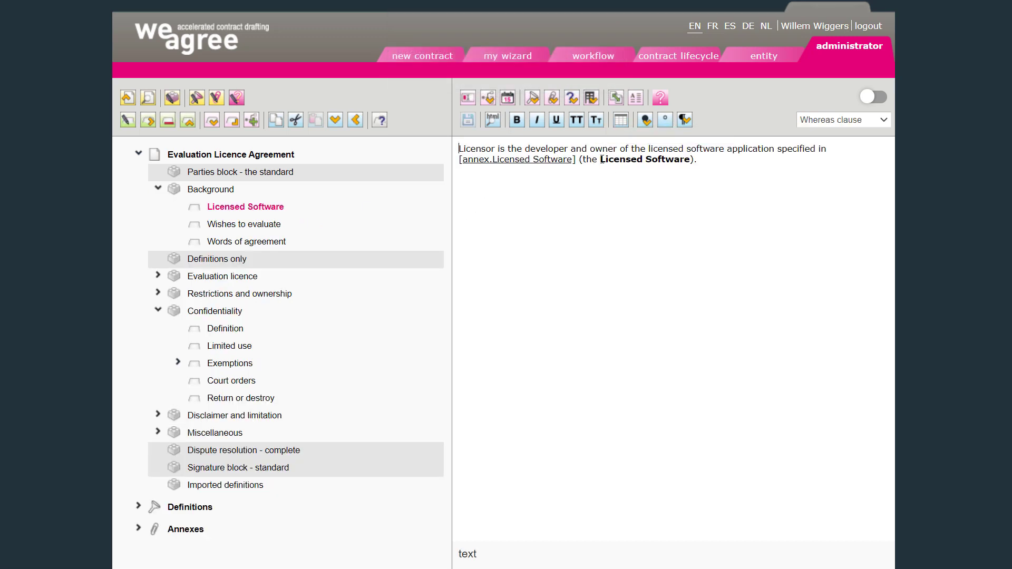
pyautogui.moveTo(602, 160); pyautogui.dragTo(690, 169)
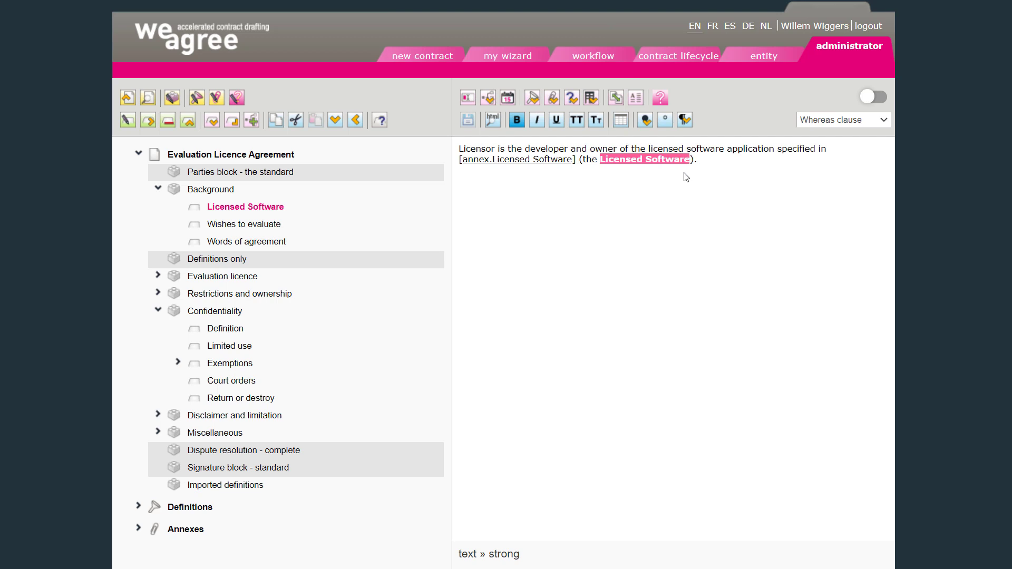
pyautogui.hotkey('ctrl', 'v')
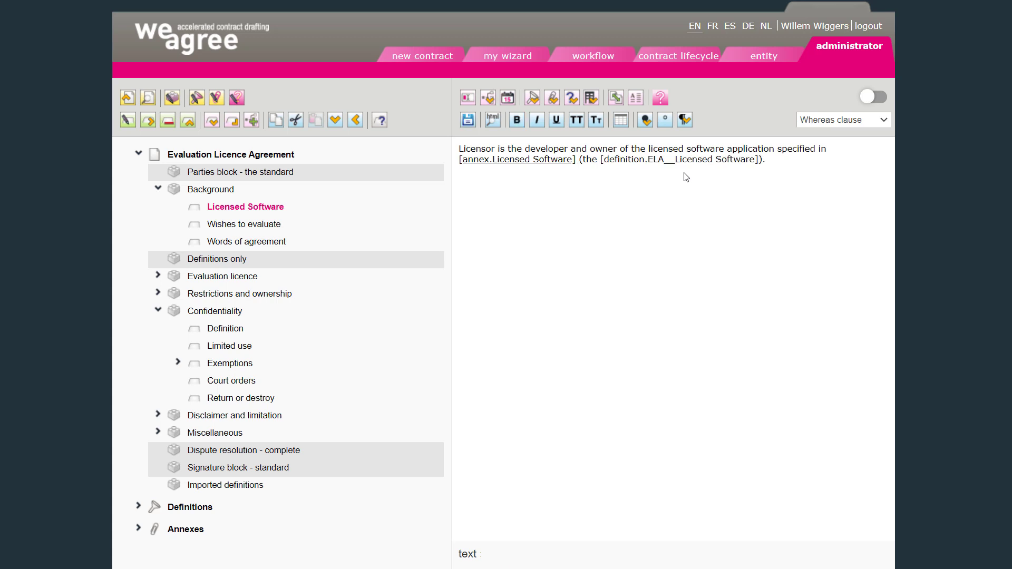
# - Bold the pasted Licensed Software reference and save the clause
pyautogui.hotkey('shift', 'Left')
pyautogui.hotkey('shift', 'Left')
pyautogui.hotkey('shift', 'Left')
pyautogui.hotkey('shift', 'Left')
pyautogui.hotkey('shift', 'Left')
pyautogui.hotkey('shift', 'Left')
pyautogui.hotkey('shift', 'Left')
pyautogui.hotkey('shift', 'Left')
pyautogui.hotkey('shift', 'Left')
pyautogui.hotkey('shift', 'Left')
pyautogui.hotkey('shift', 'Left')
pyautogui.hotkey('shift', 'Left')
pyautogui.hotkey('shift', 'Left')
pyautogui.hotkey('shift', 'Left')
pyautogui.hotkey('shift', 'Left')
pyautogui.hotkey('shift', 'Left')
pyautogui.hotkey('shift', 'Left')
pyautogui.hotkey('shift', 'Left')
pyautogui.hotkey('shift', 'Left')
pyautogui.hotkey('shift', 'Left')
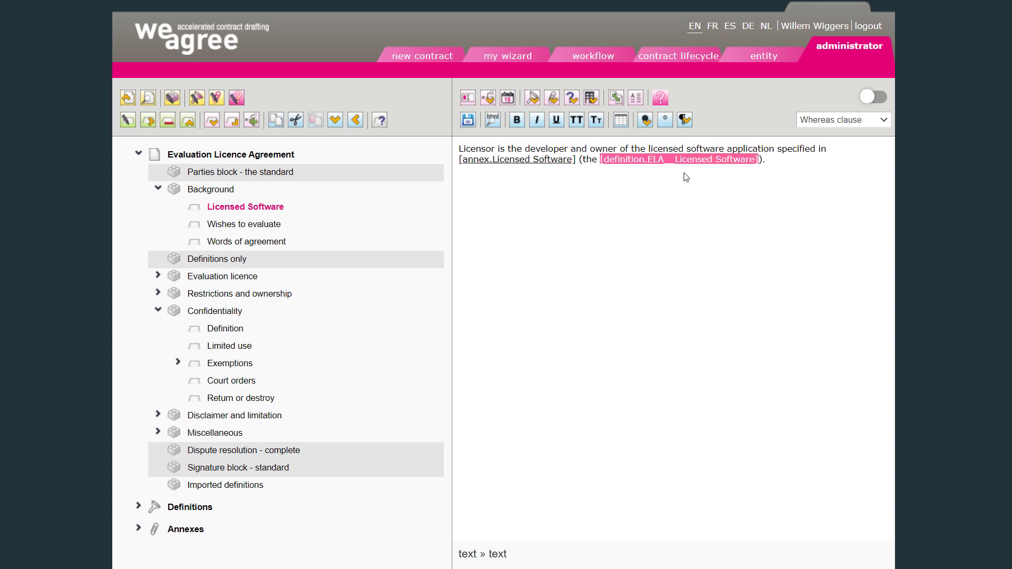
pyautogui.hotkey('ctrl', 'b')
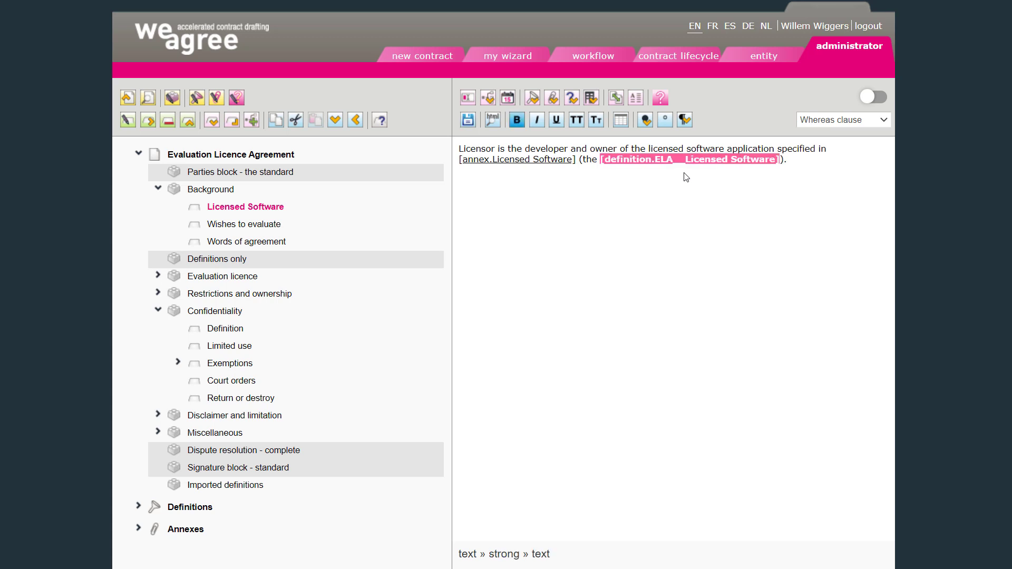
pyautogui.click(469, 124)
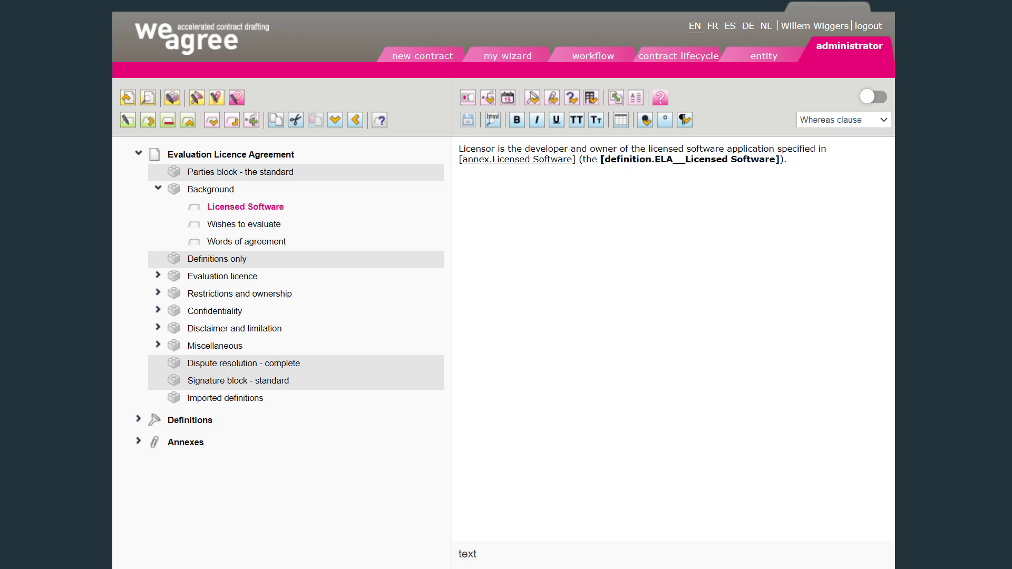
# - Delete the Imported definitions block and expand the Definitions list
pyautogui.click(243, 400)
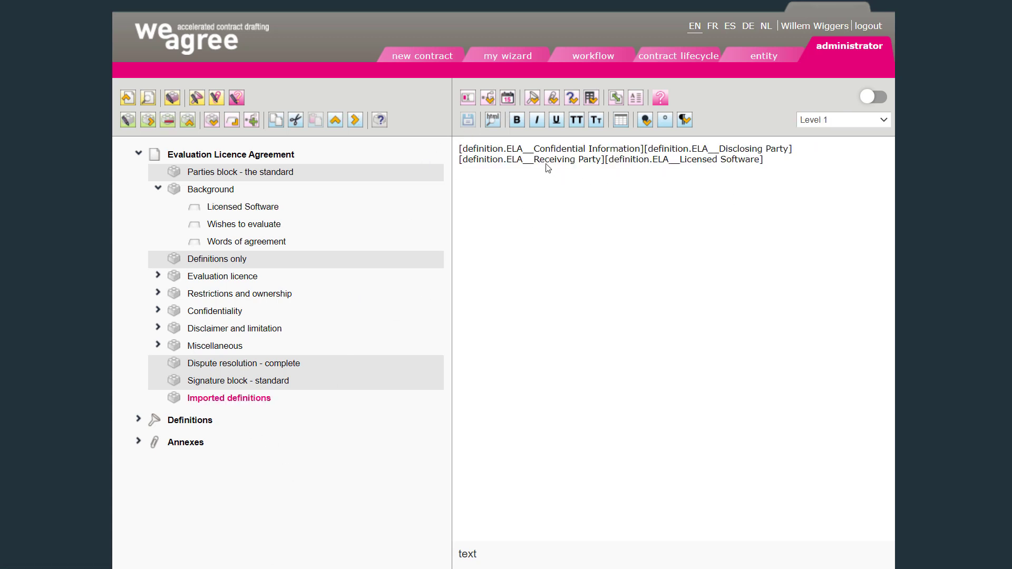
pyautogui.click(167, 120)
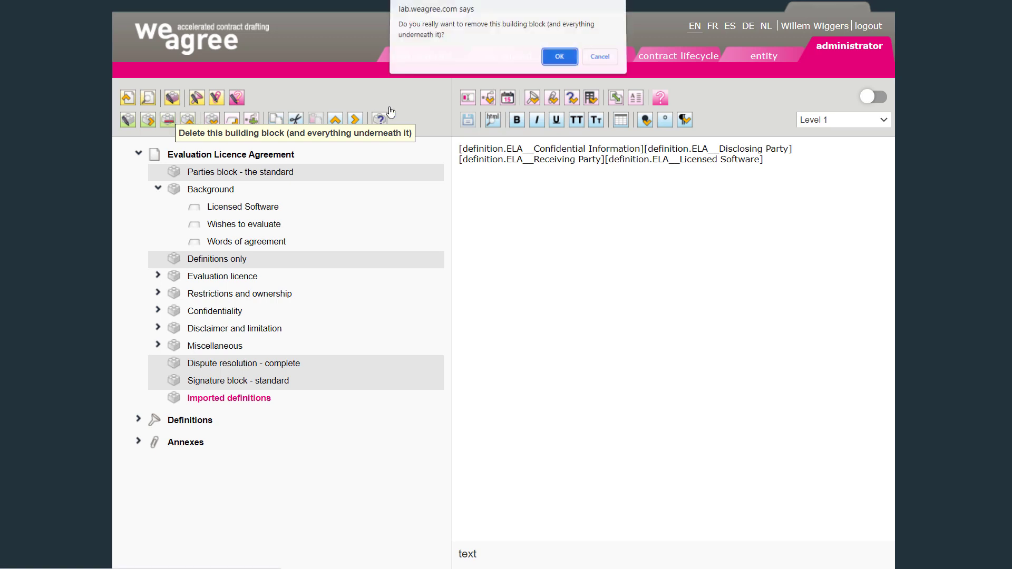
pyautogui.click(551, 57)
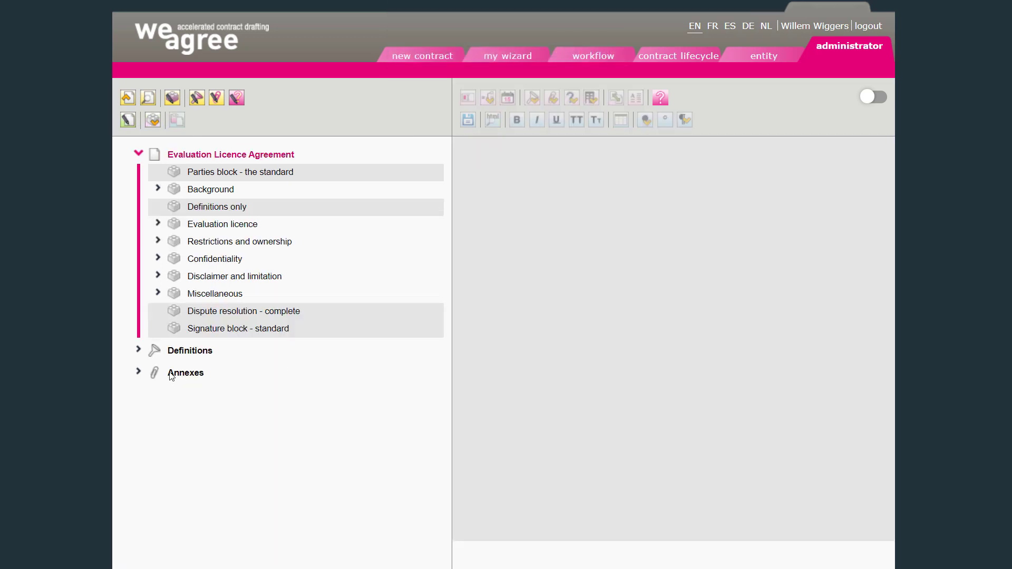
pyautogui.click(139, 350)
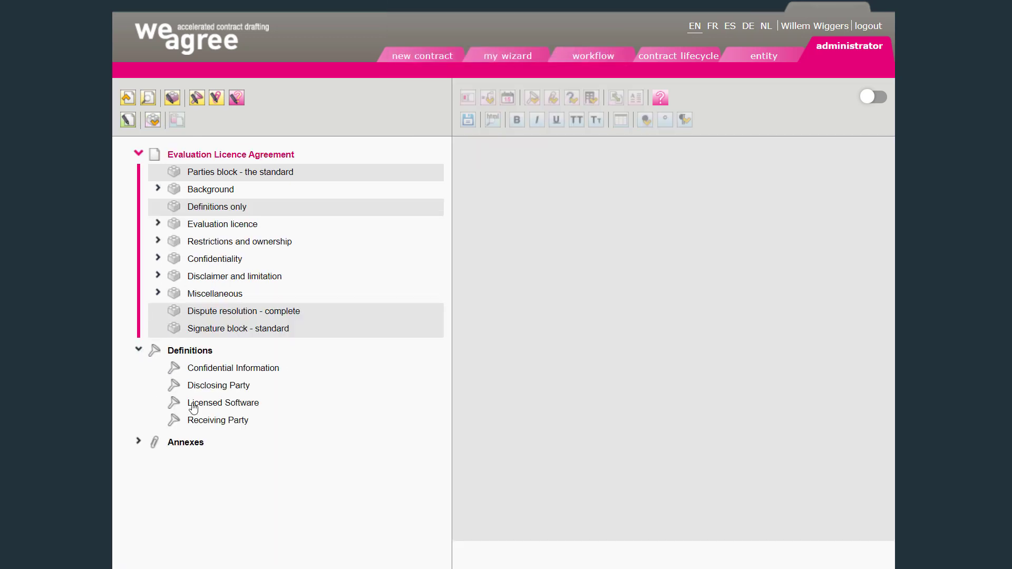
# - Expand the Annexes list and the Confidentiality clause to review its subclauses, selecting the Confidentiality clause
pyautogui.click(139, 444)
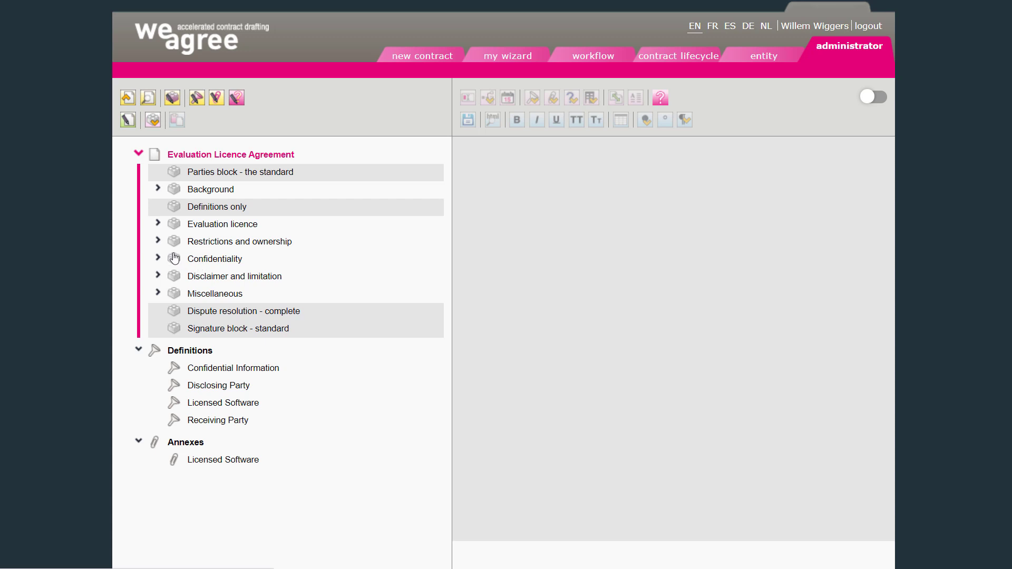
pyautogui.click(158, 258)
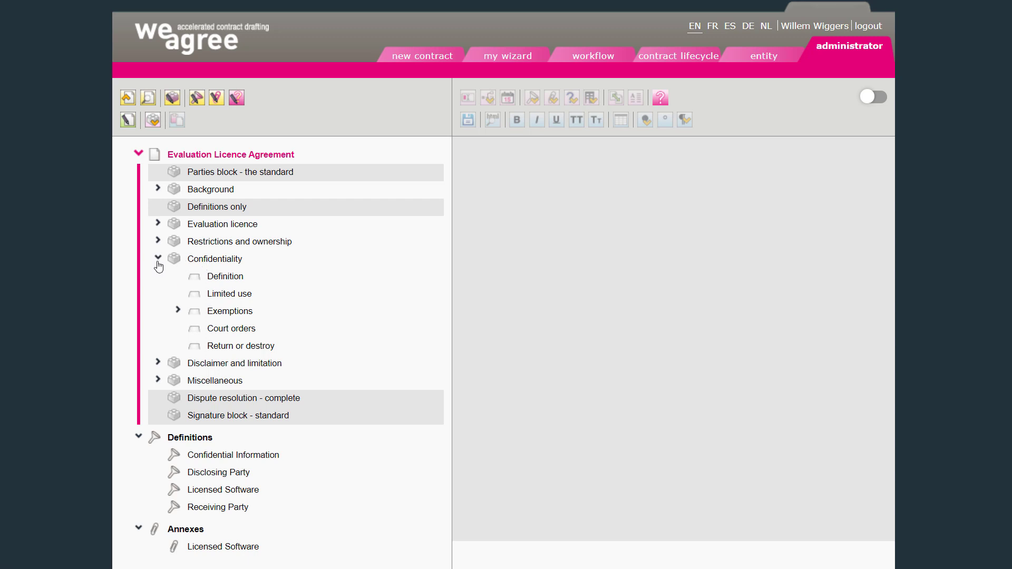
pyautogui.click(158, 259)
pyautogui.click(198, 261)
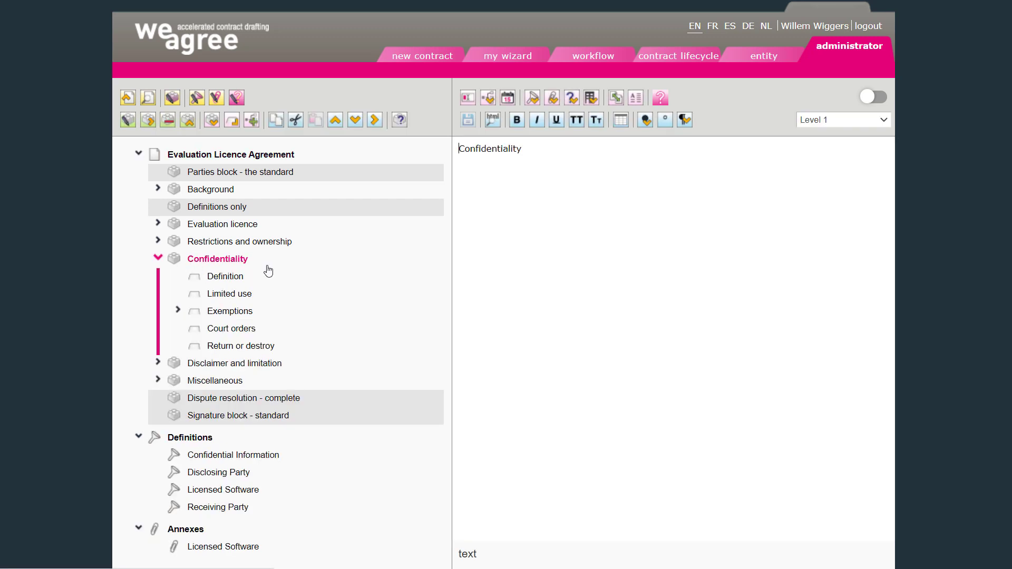
pyautogui.click(157, 258)
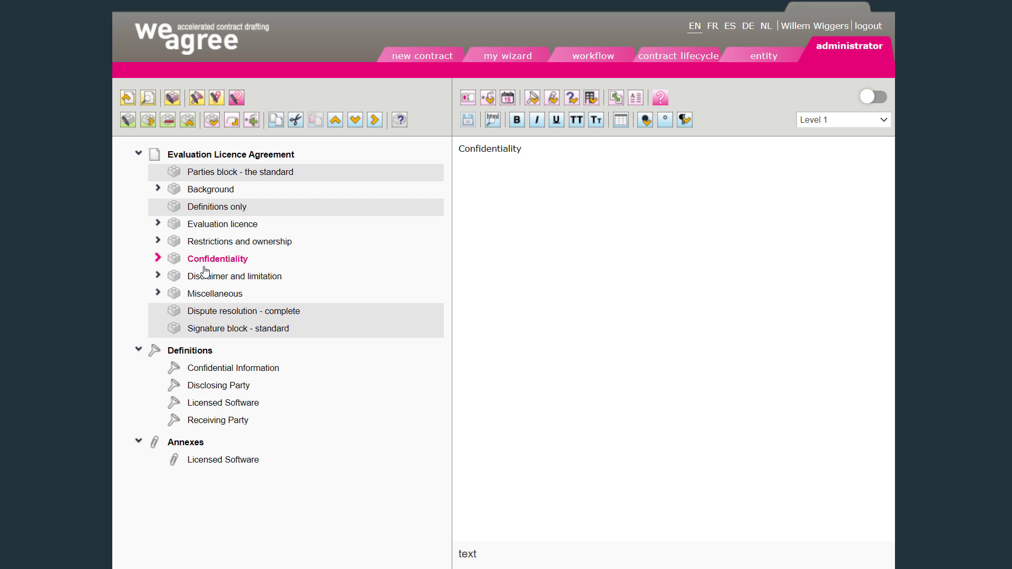
pyautogui.click(188, 122)
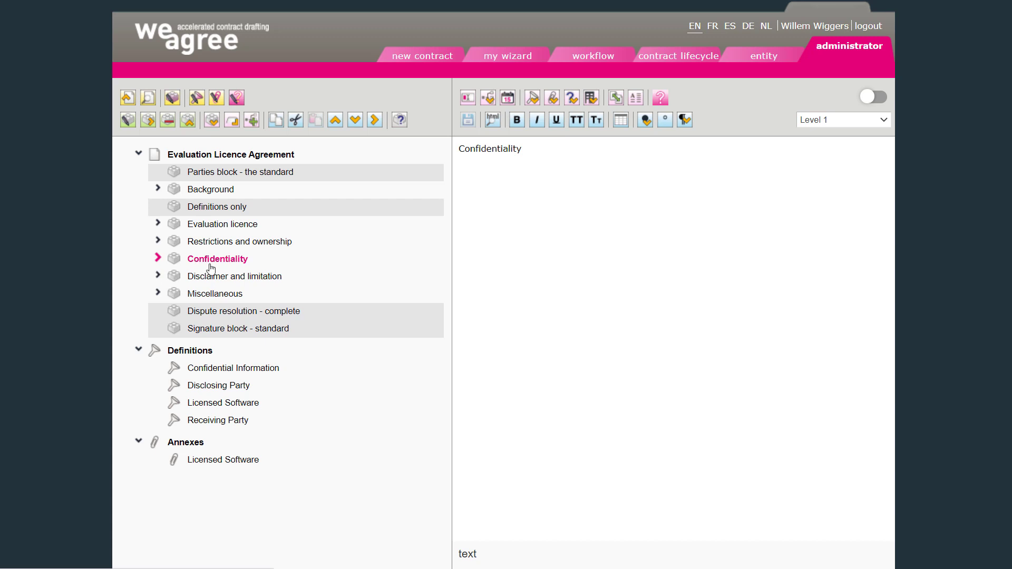
pyautogui.click(157, 260)
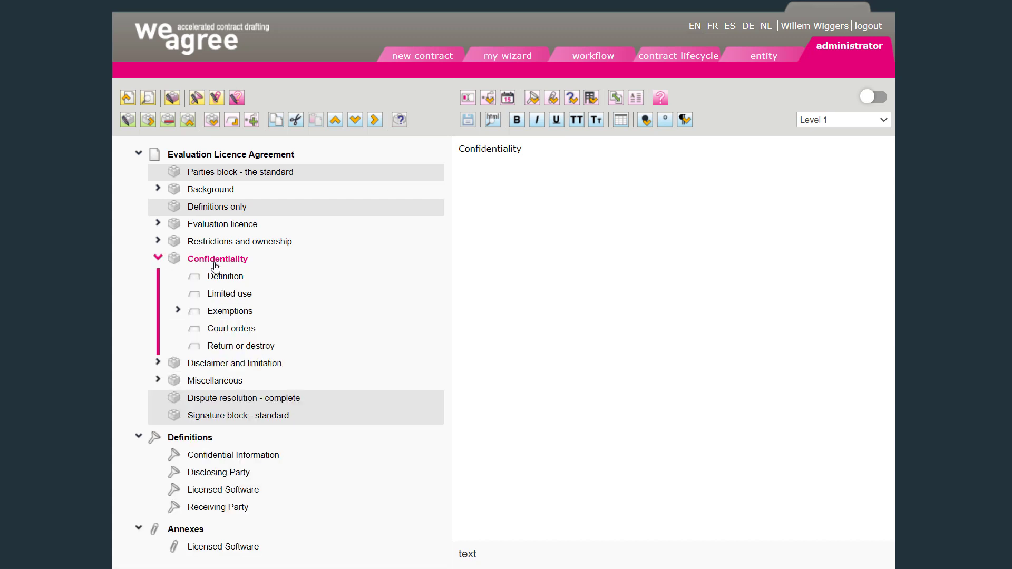
pyautogui.click(157, 258)
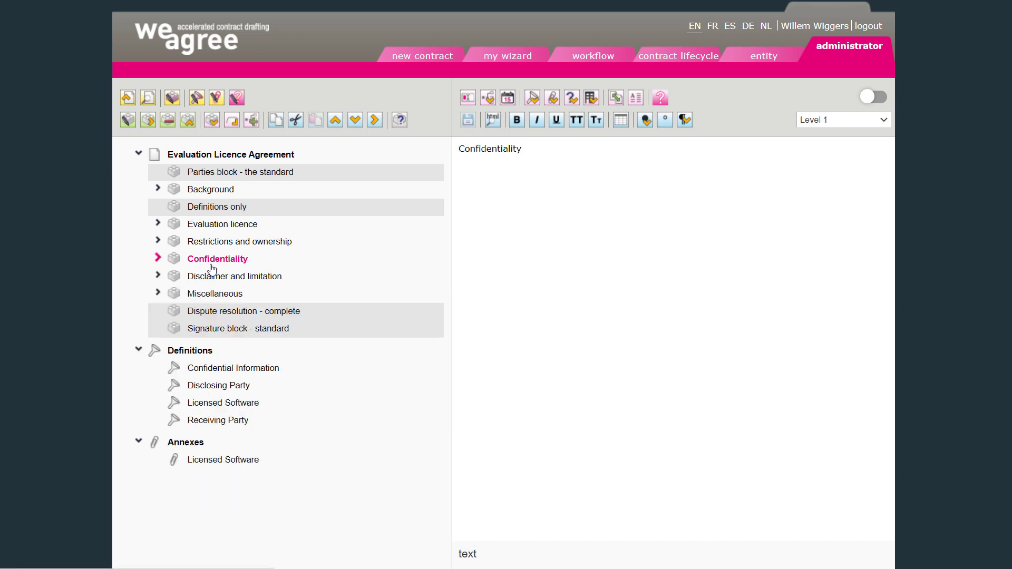
pyautogui.click(158, 258)
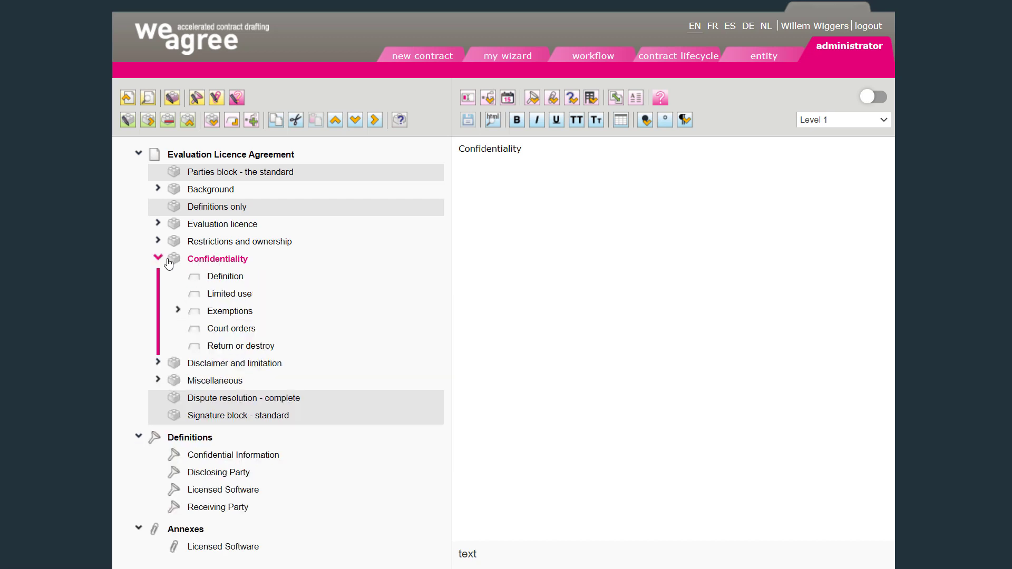
pyautogui.click(157, 258)
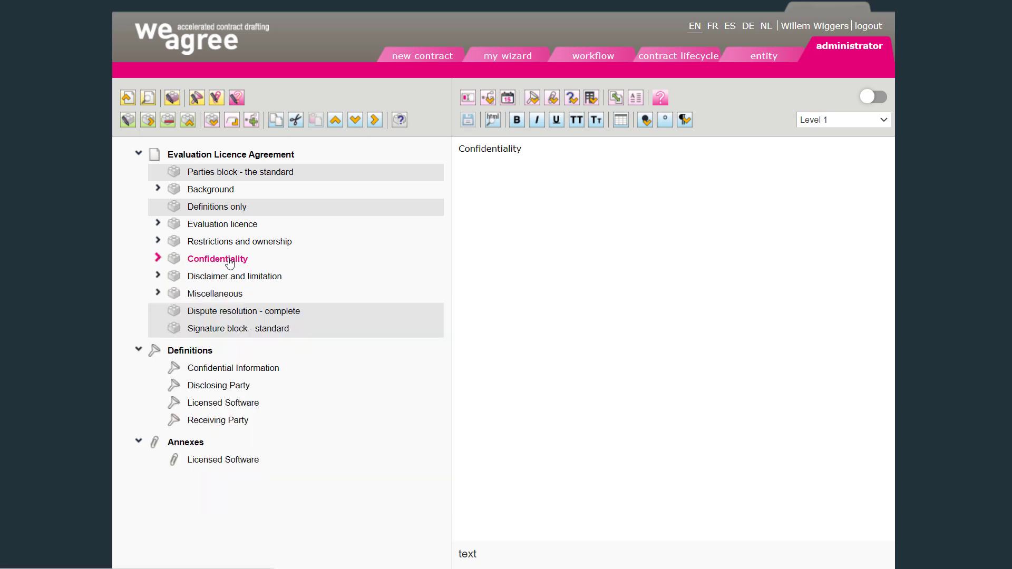
# - Save Confidentiality as a library block named 'Confidentiality - For special cases', category Intellectual Property Rights, keyword Confidentiality, user group IP and R&D, shown in library
pyautogui.click(189, 126)
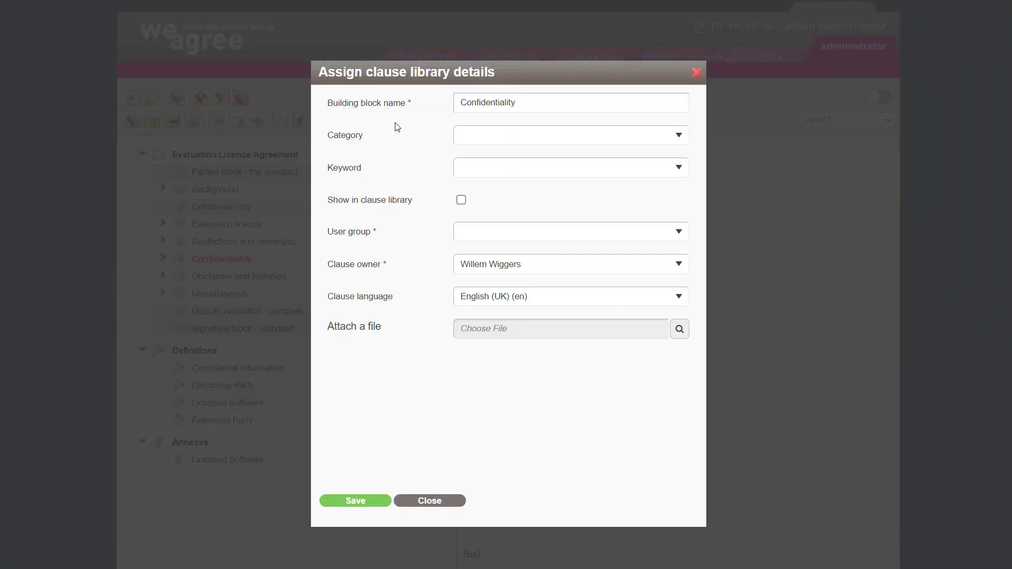
pyautogui.click(531, 102)
pyautogui.write('- For special cases')
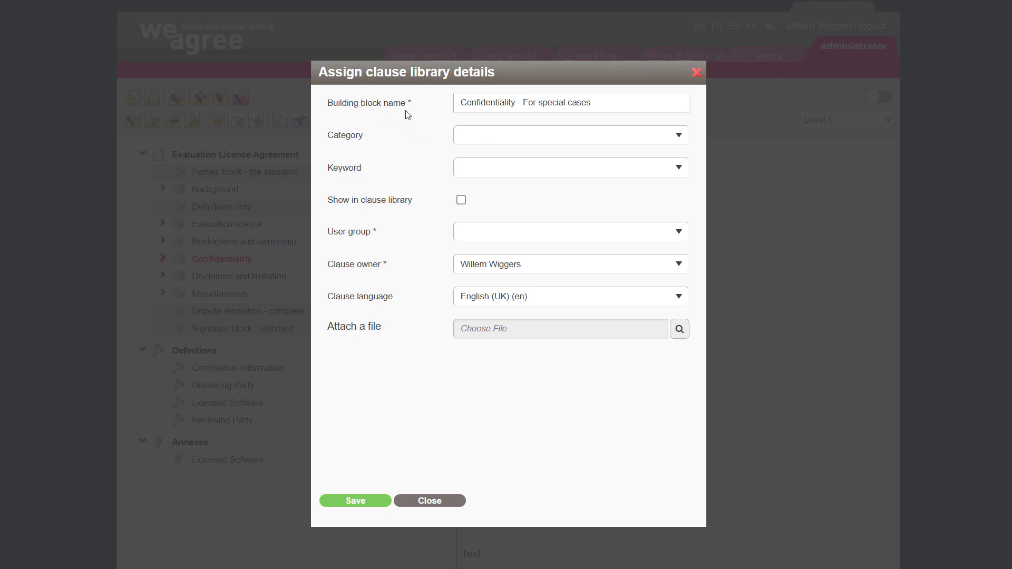
pyautogui.click(476, 140)
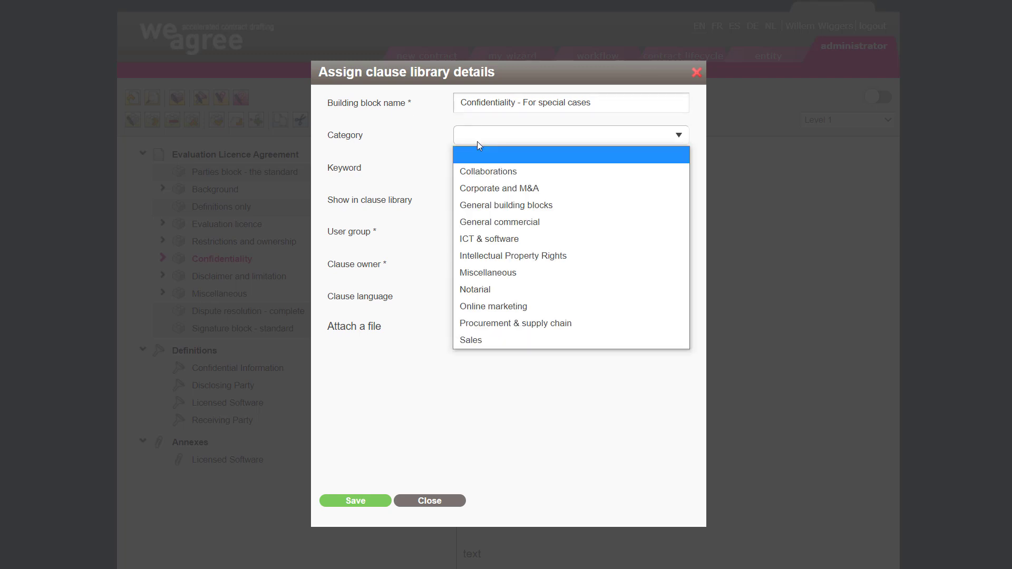
pyautogui.click(490, 258)
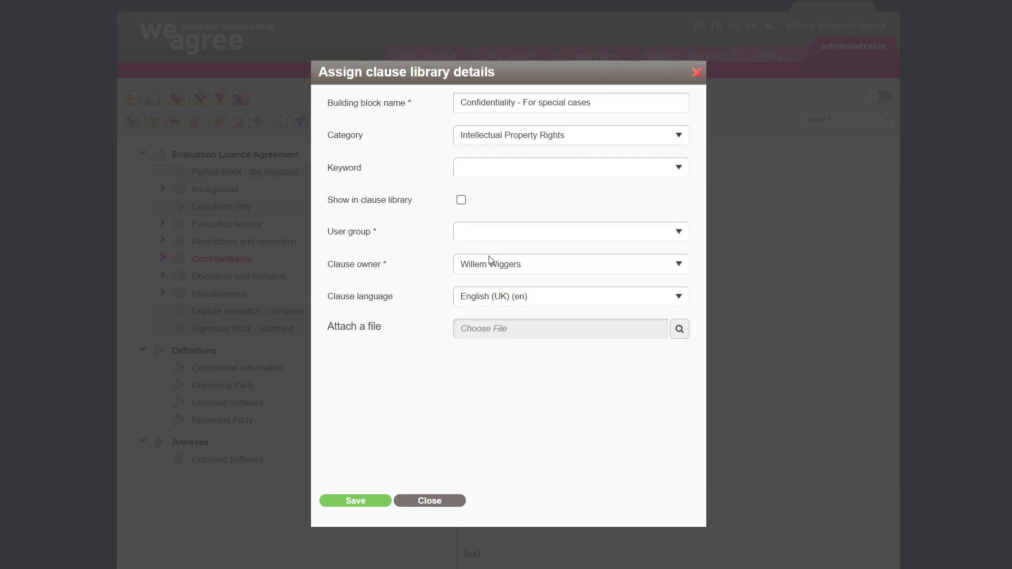
pyautogui.click(473, 169)
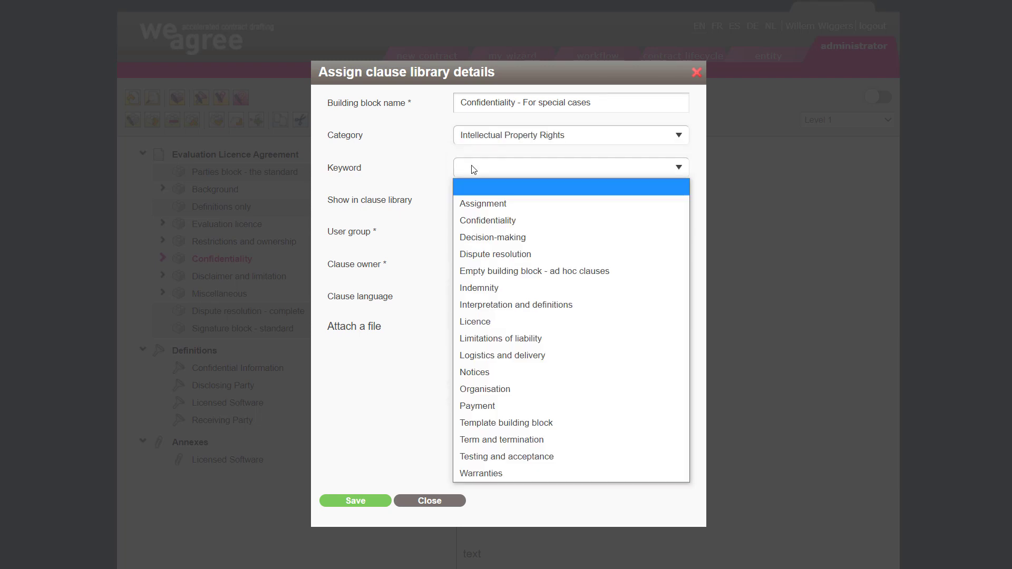
pyautogui.click(485, 220)
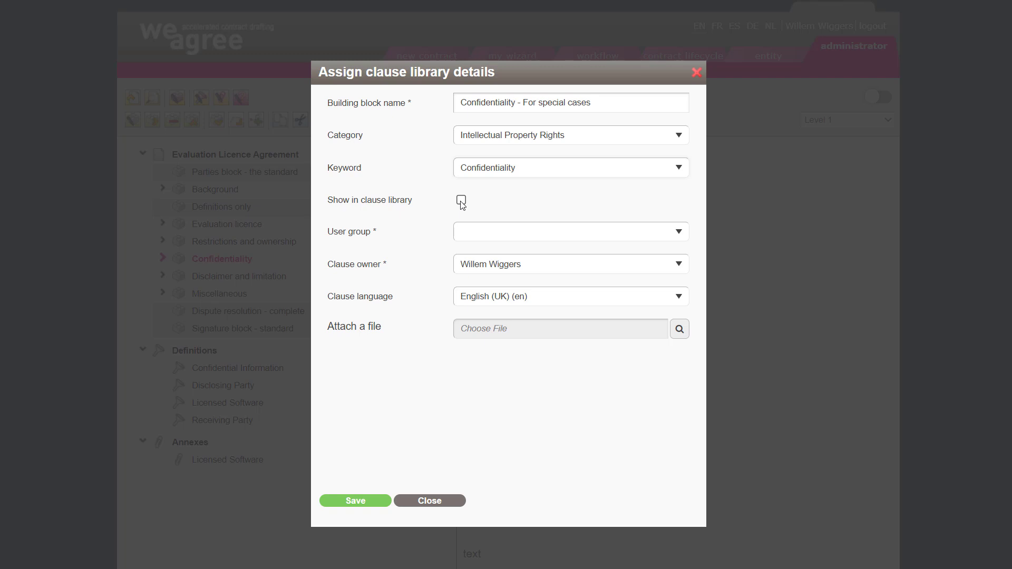
pyautogui.click(461, 201)
pyautogui.click(469, 236)
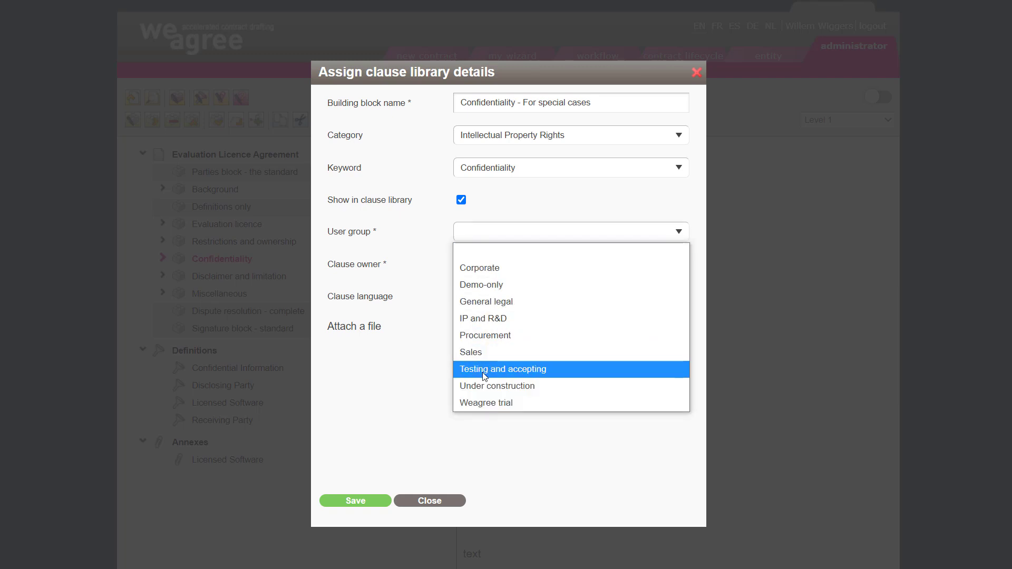
pyautogui.click(472, 319)
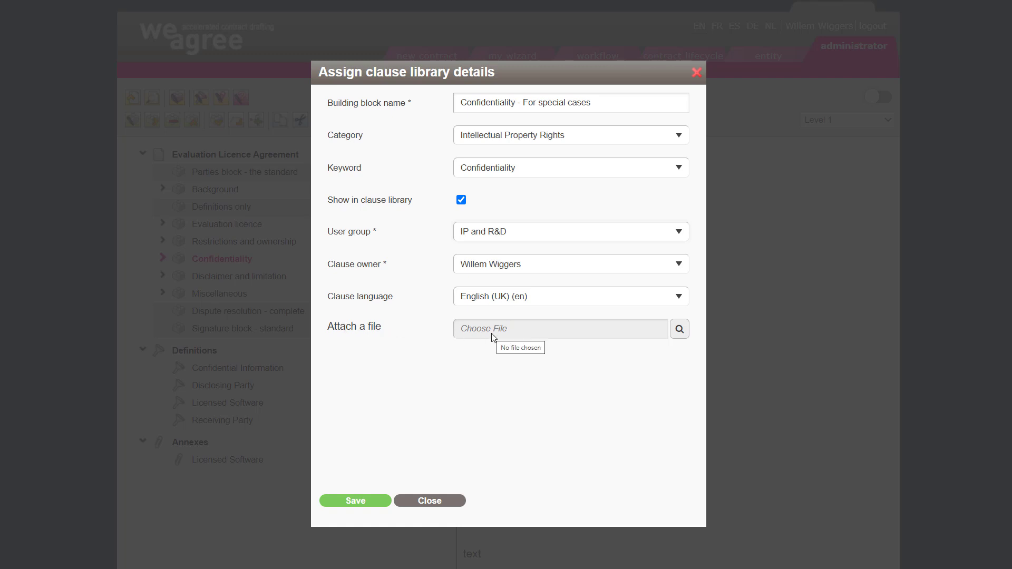
pyautogui.click(362, 501)
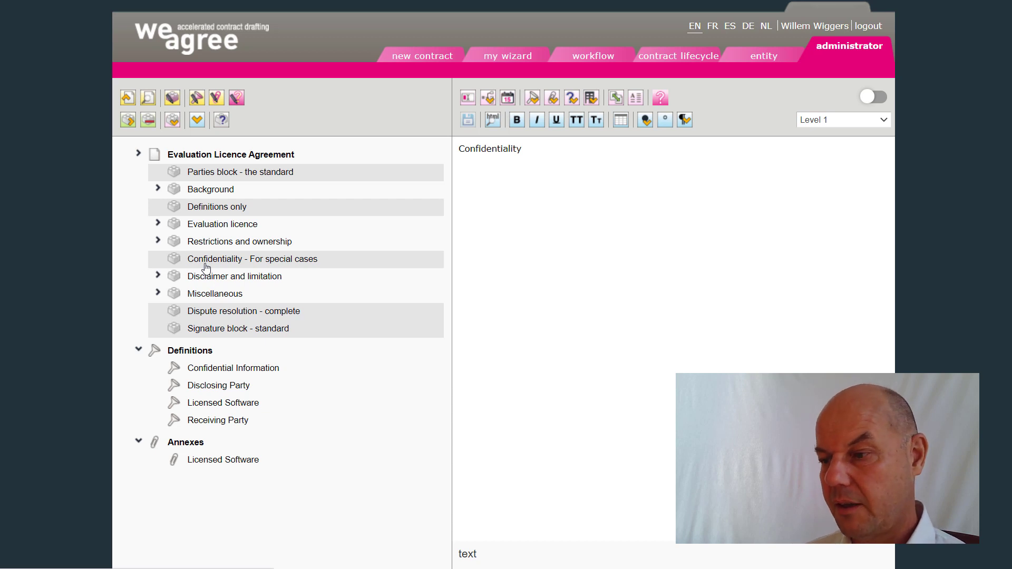
# - Expand the Restrictions and ownership and Evaluation licence clauses and open the Licence grant clause
pyautogui.click(157, 241)
pyautogui.click(178, 258)
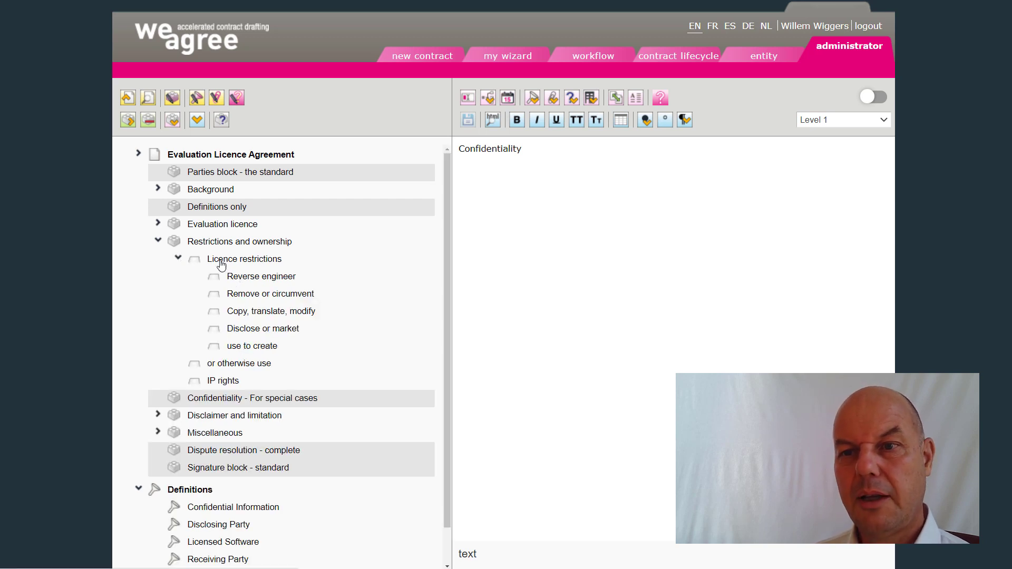
pyautogui.click(158, 224)
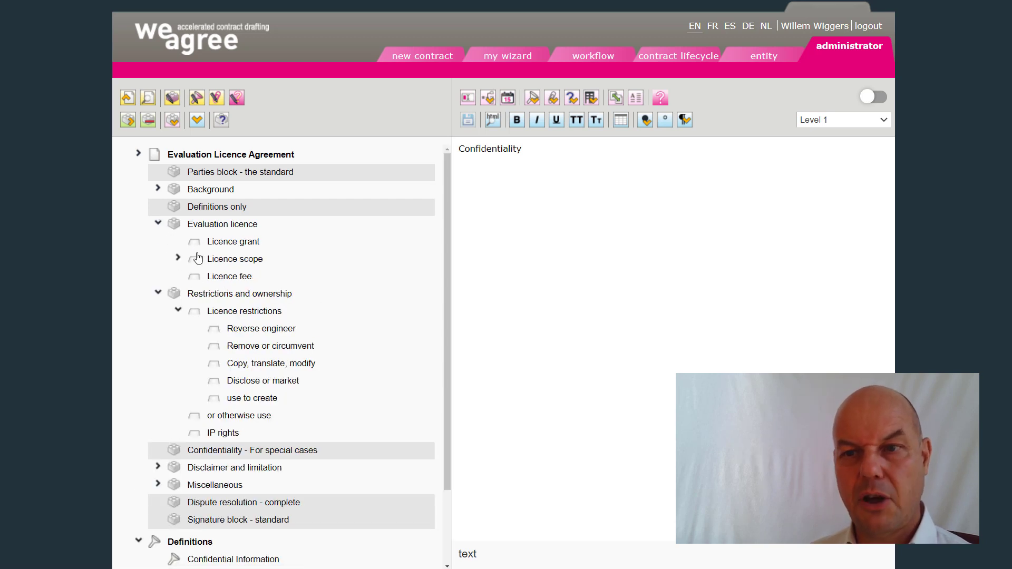
pyautogui.click(179, 258)
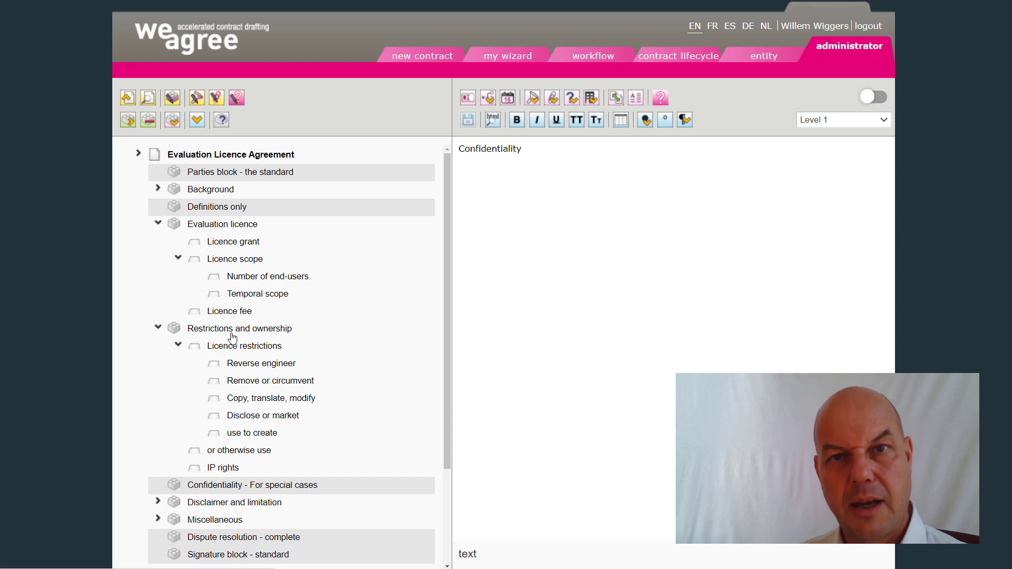
pyautogui.click(225, 255)
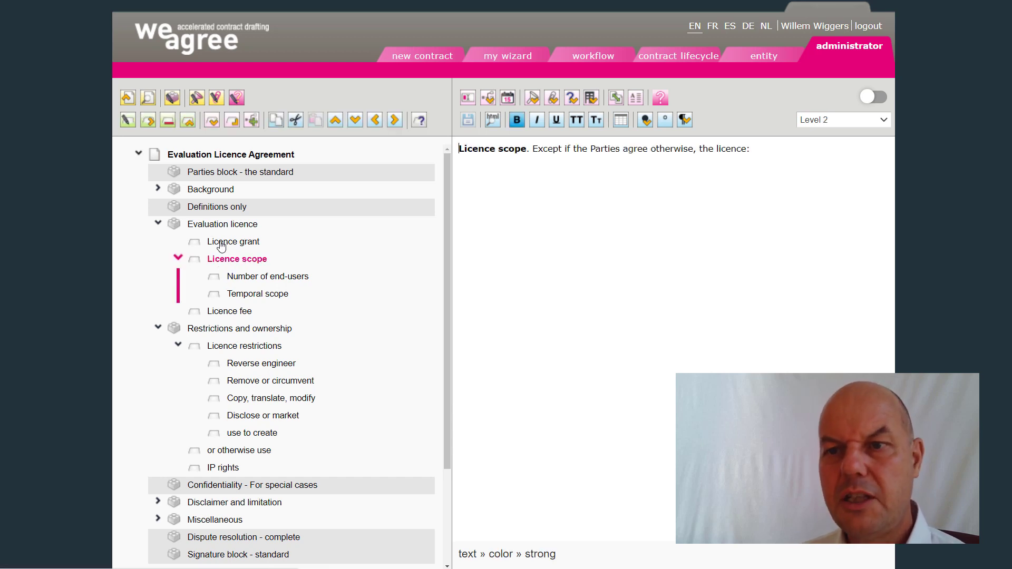
pyautogui.click(224, 242)
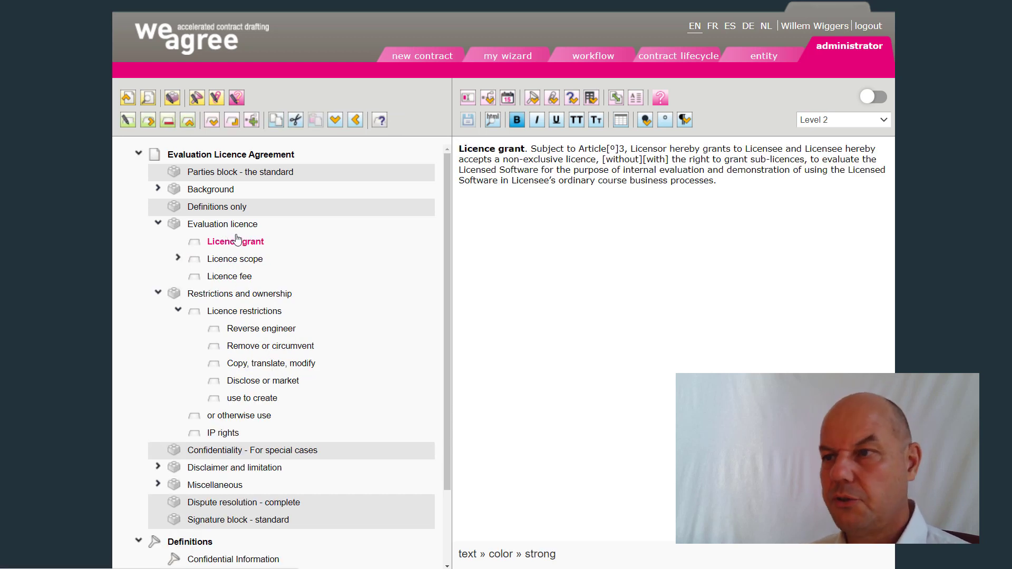